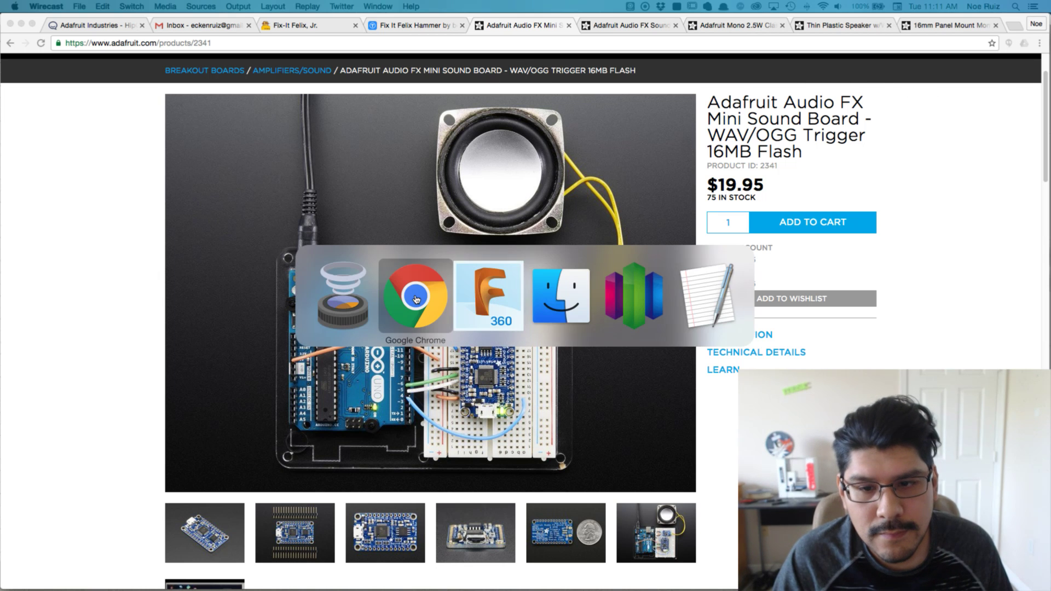
Step: Bring Chrome forward and scroll through the Audio FX Mini Sound Board product page
left_click(416, 298)
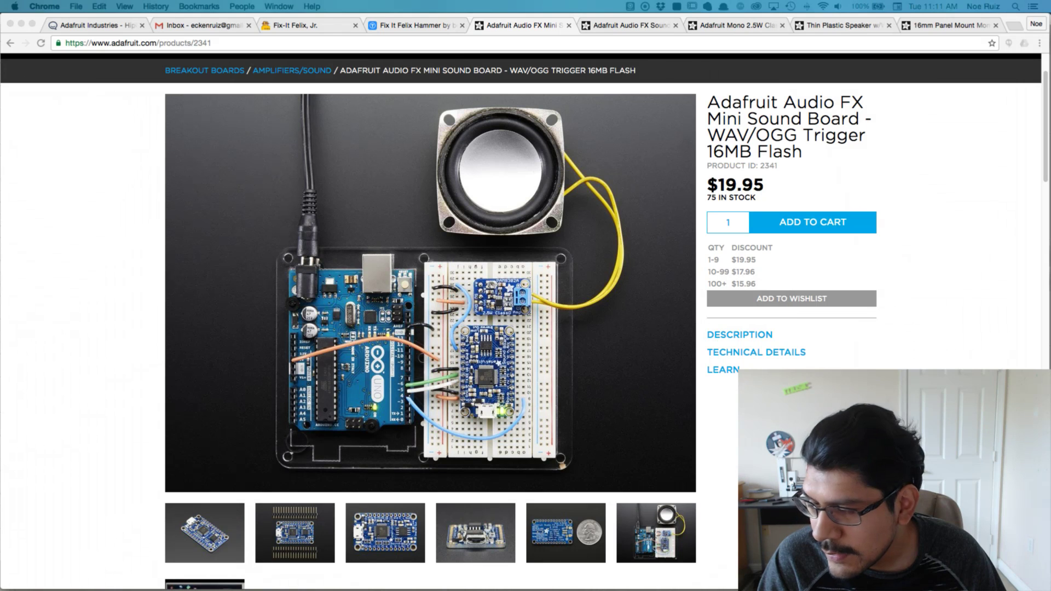
left_click(1005, 149)
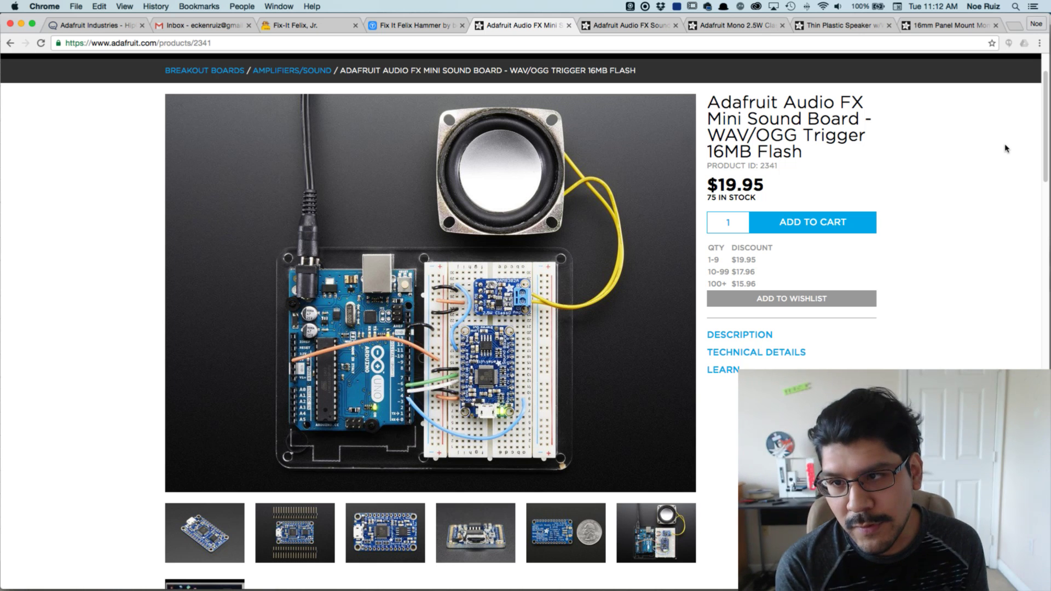
scroll(512, 280, "down", 2)
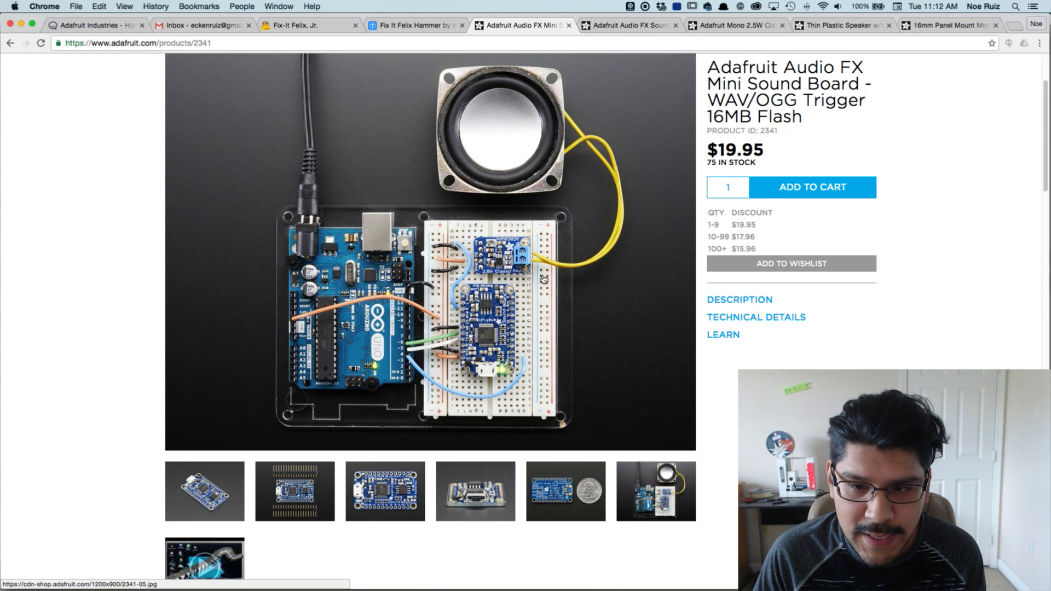
scroll(512, 280, "down", 1)
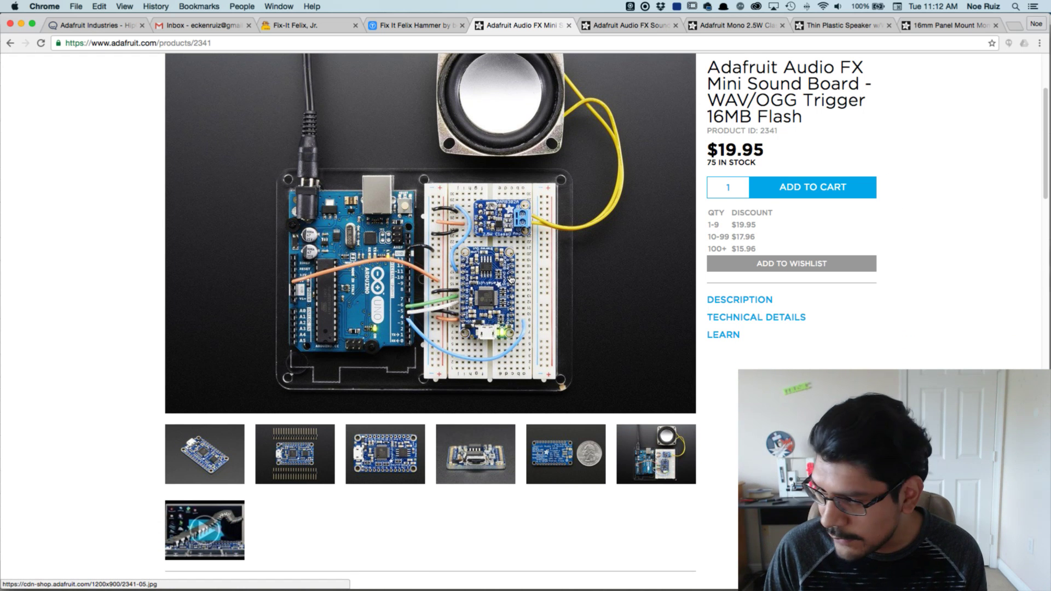
scroll(510, 280, "up", 2)
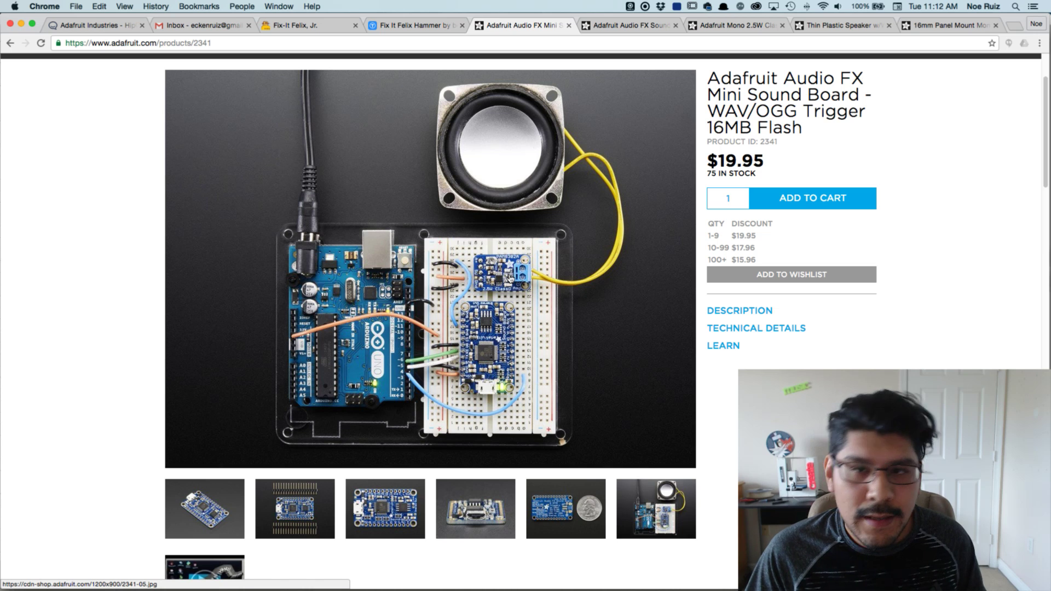
Step: Browse the Audio FX 16MB, Audio FX Mini, Mono 2.5W amplifier and Thin Plastic Speaker pages
left_click(592, 26)
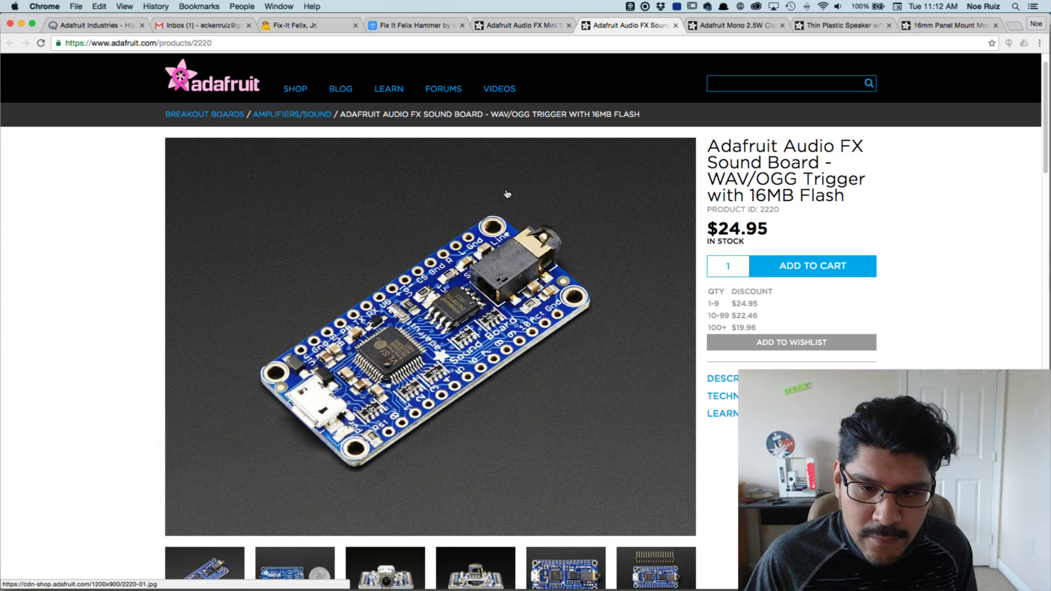
scroll(508, 194, "down", 2)
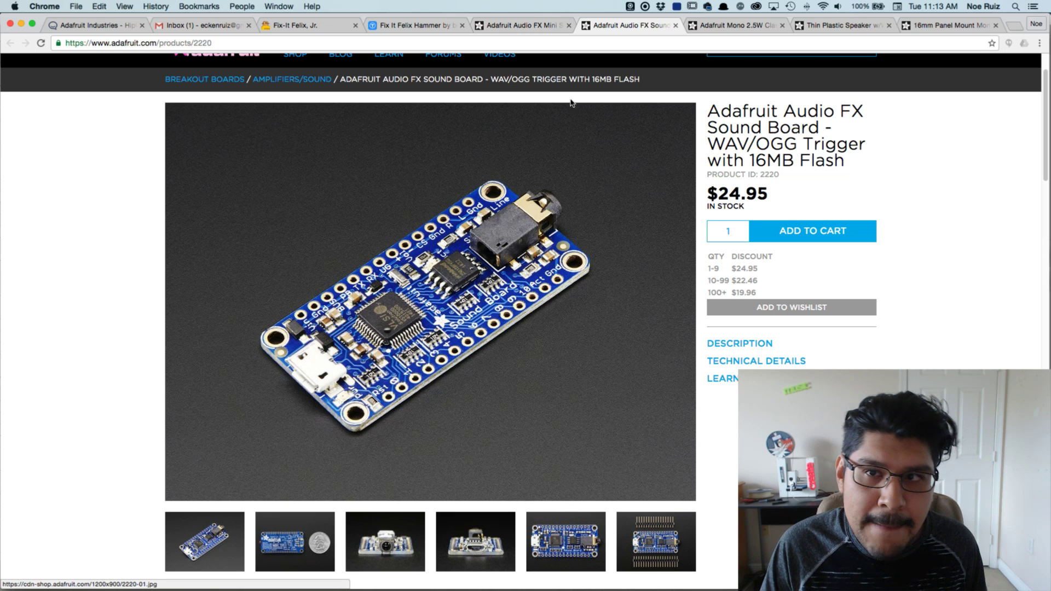
left_click(531, 26)
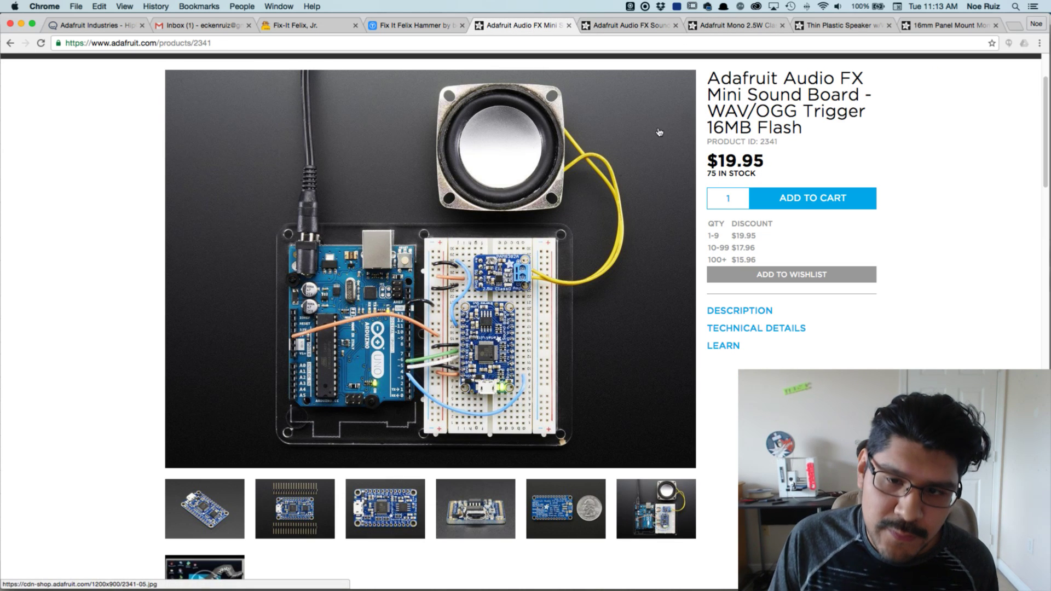
left_click(749, 27)
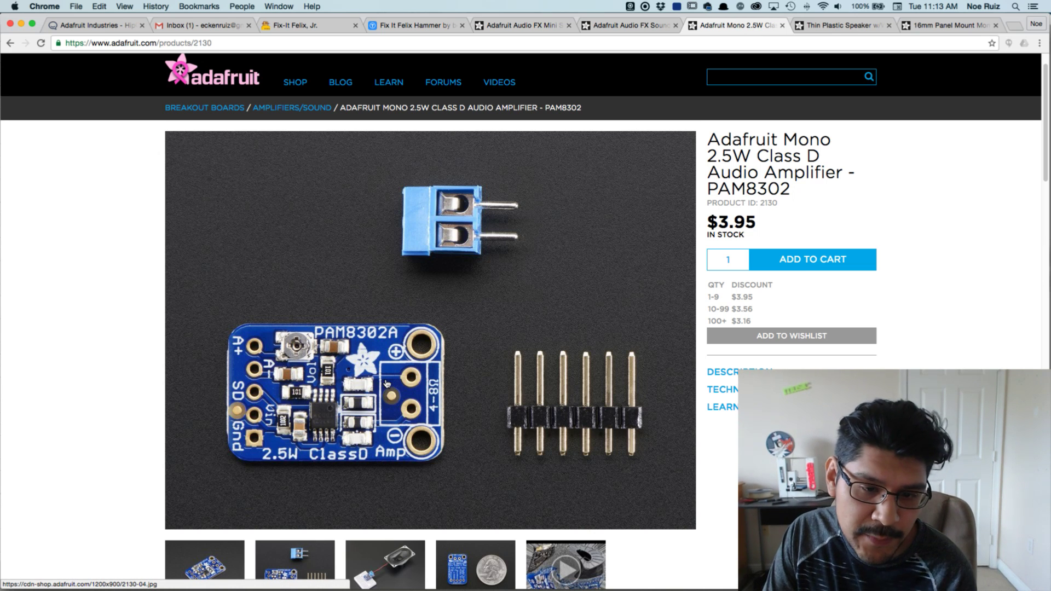
left_click(834, 25)
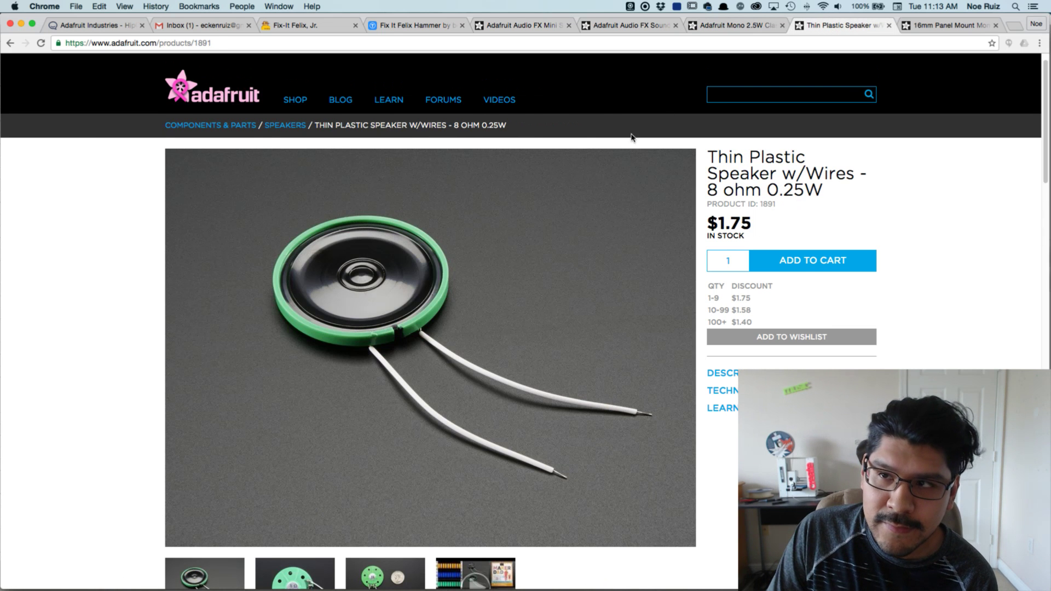
scroll(346, 323, "down", 3)
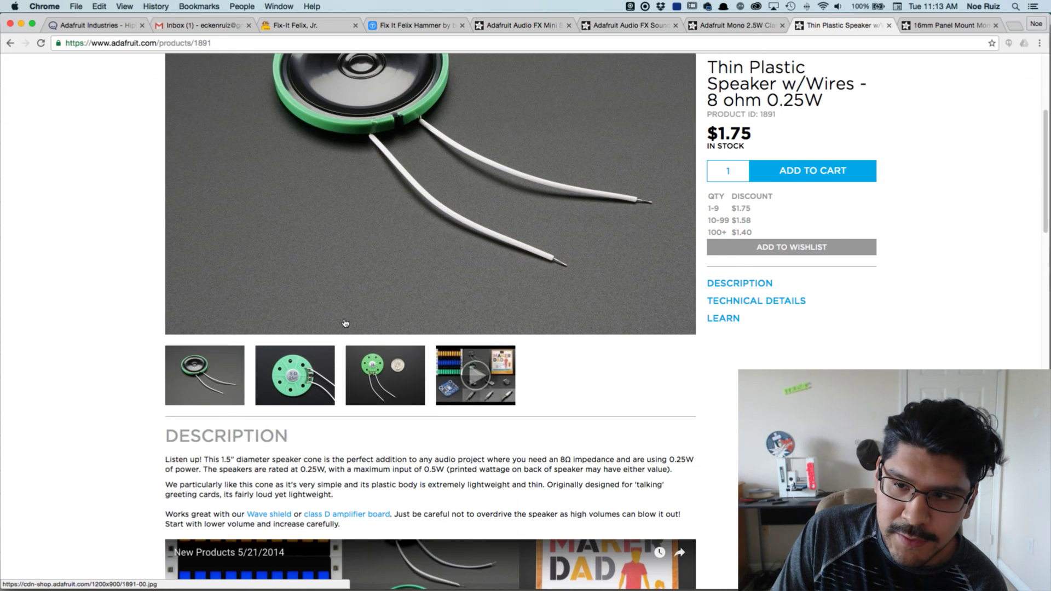
scroll(346, 323, "up", 5)
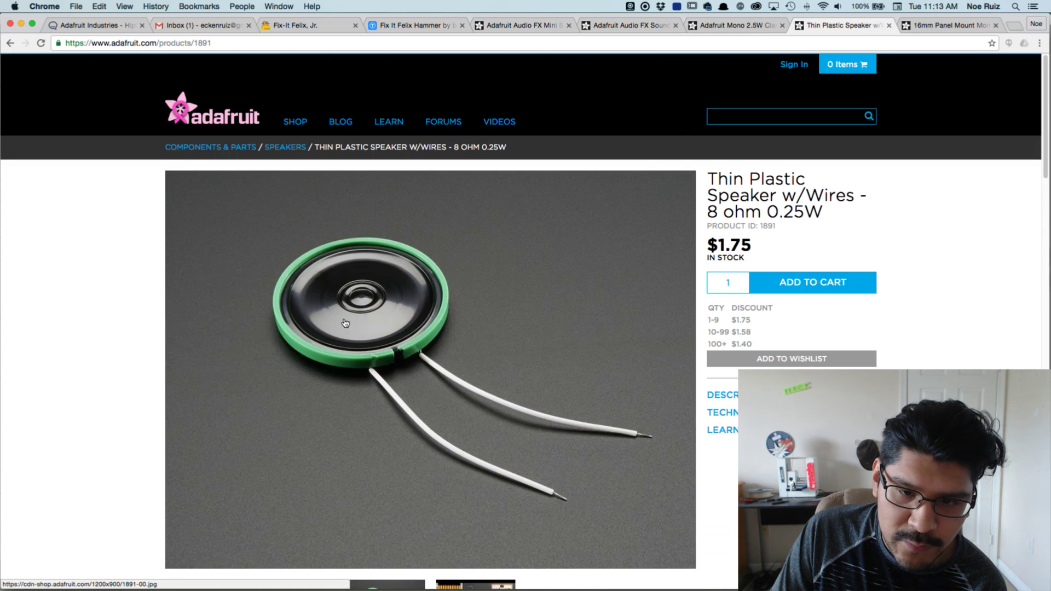
Step: View the 16mm Panel Mount Momentary Pushbutton's side, back, coin and red front photos
left_click(923, 25)
scroll(579, 252, "up", 5)
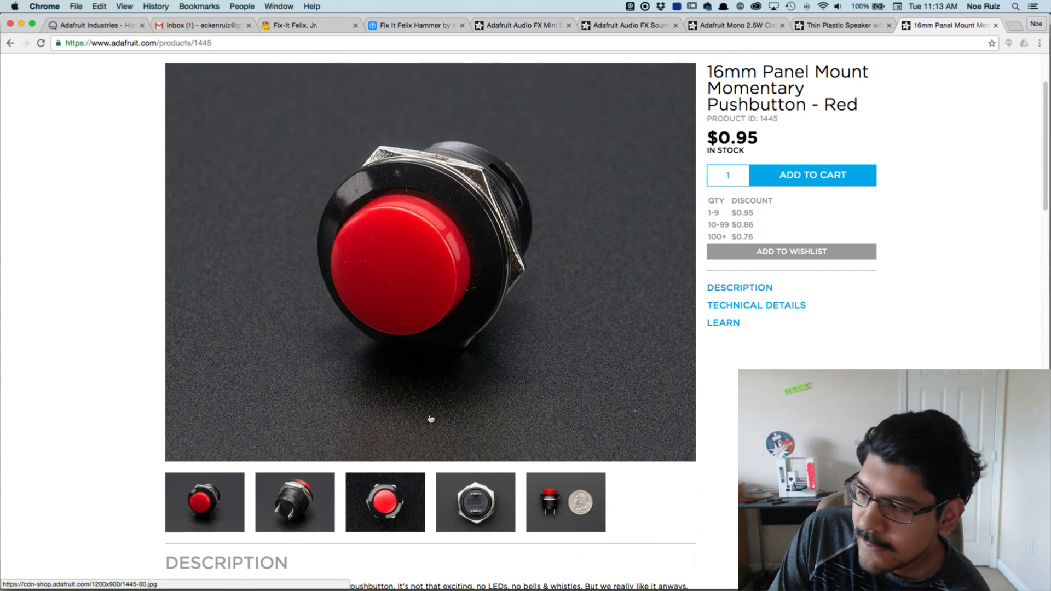
left_click(291, 504)
left_click(474, 505)
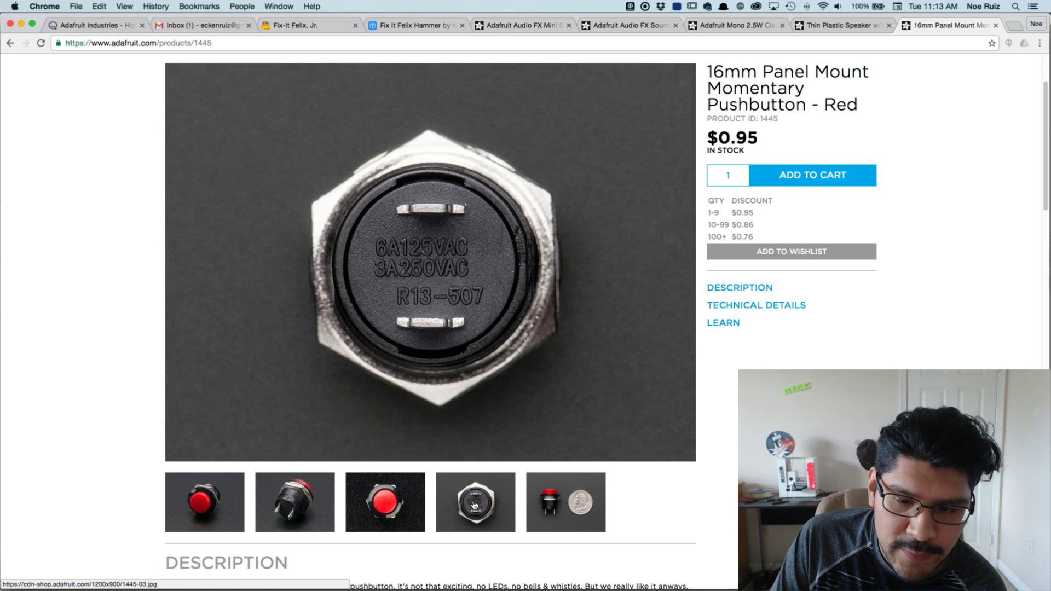
left_click(563, 500)
left_click(392, 501)
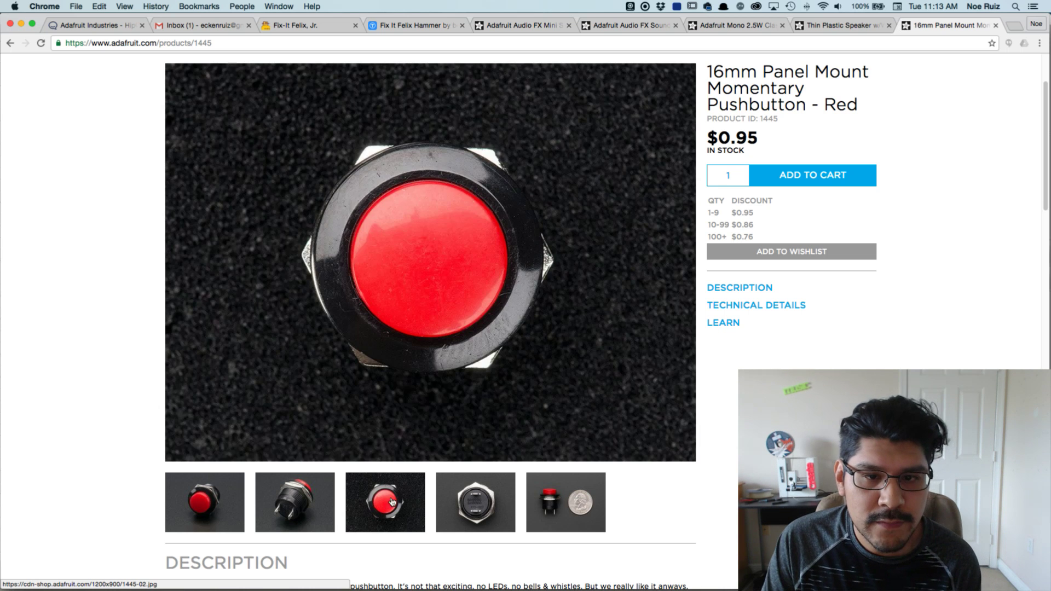
left_click(286, 504)
scroll(242, 499, "up", 3)
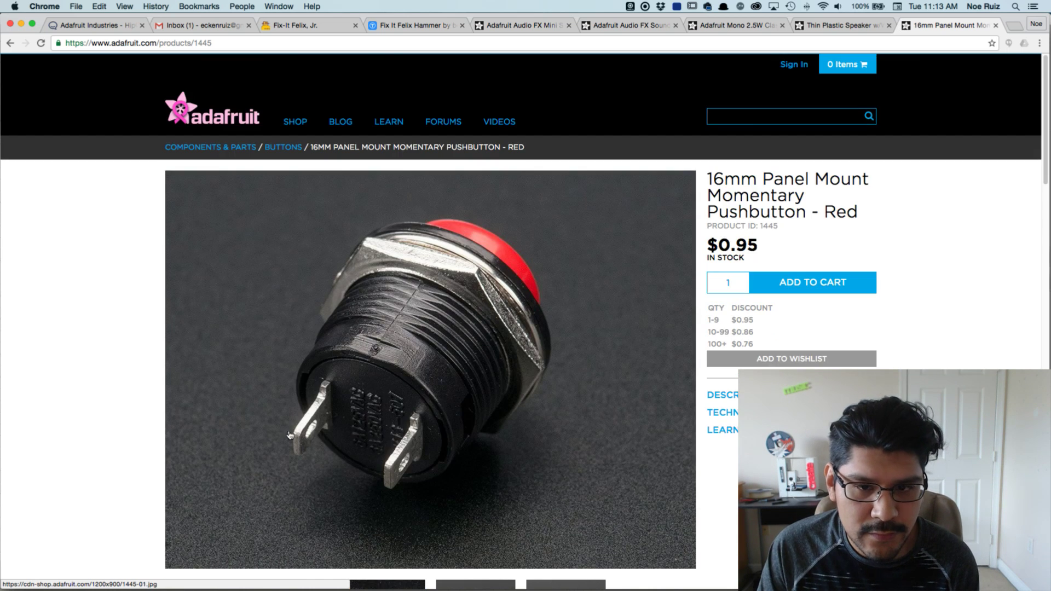
left_click(501, 25)
left_click(295, 27)
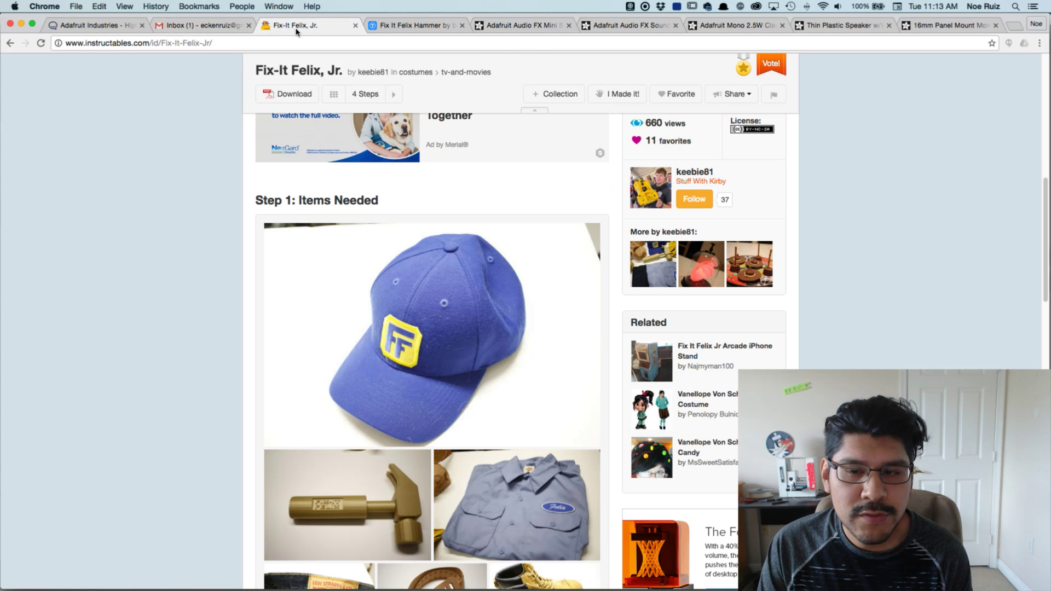
scroll(270, 301, "down", 3)
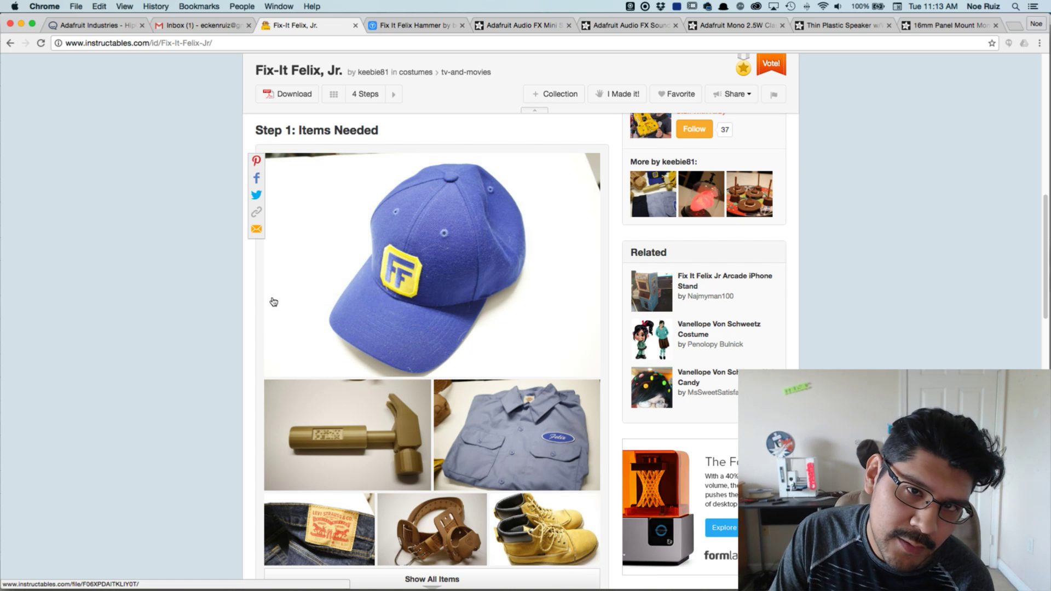
scroll(274, 301, "down", 2)
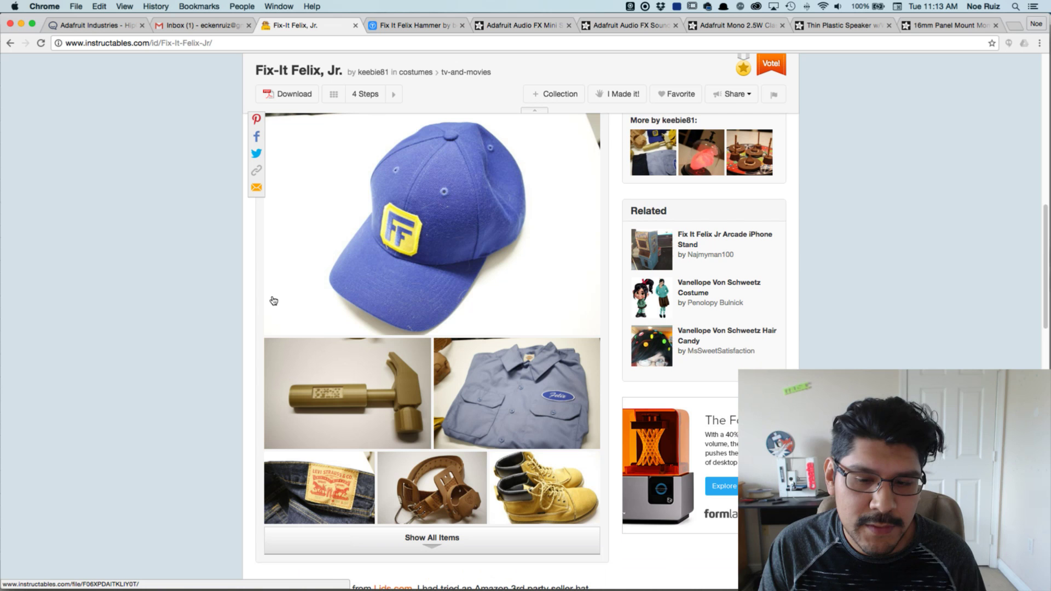
left_click(331, 392)
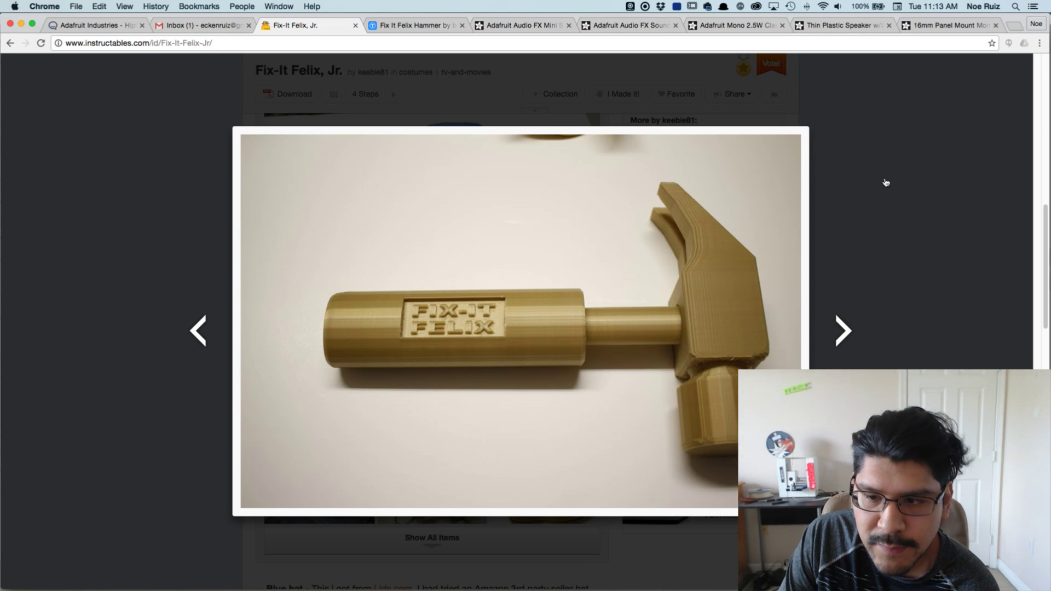
left_click(927, 223)
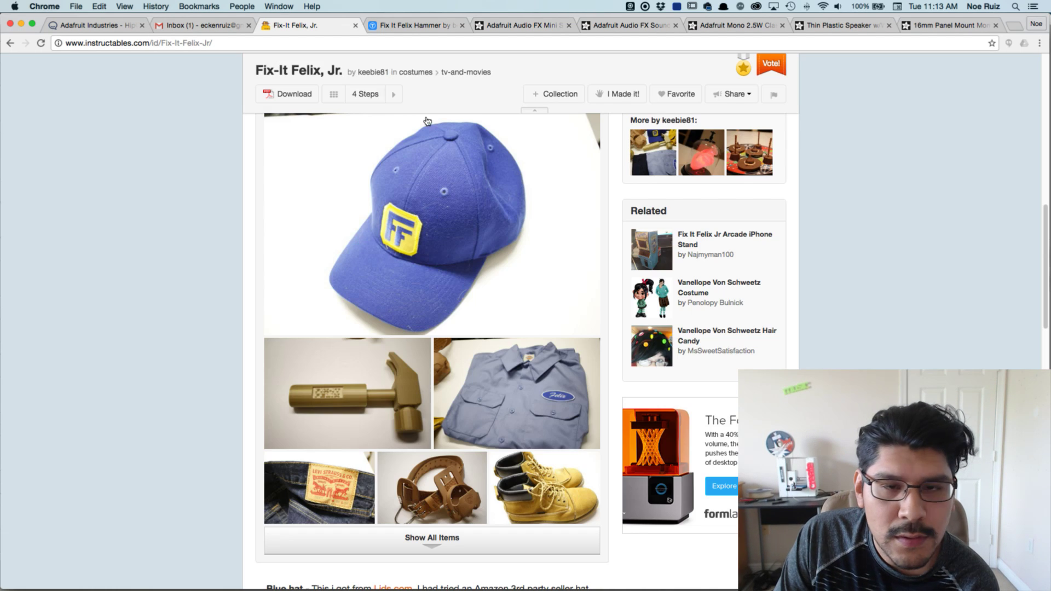
Step: Show the blue 3D hammer render on the Fix It Felix Hammer Thingiverse page
left_click(401, 29)
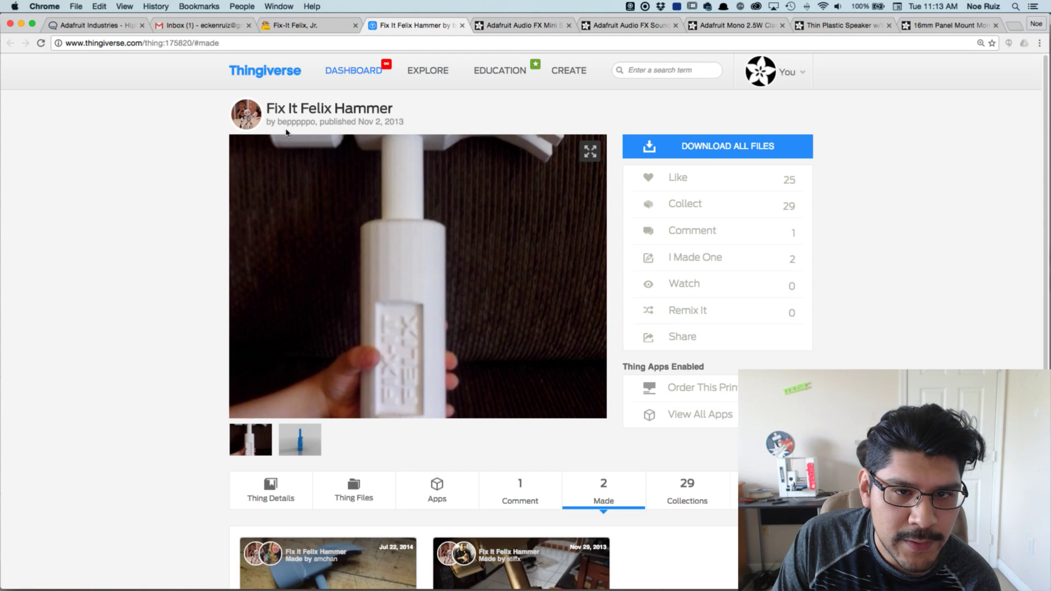
scroll(194, 350, "down", 3)
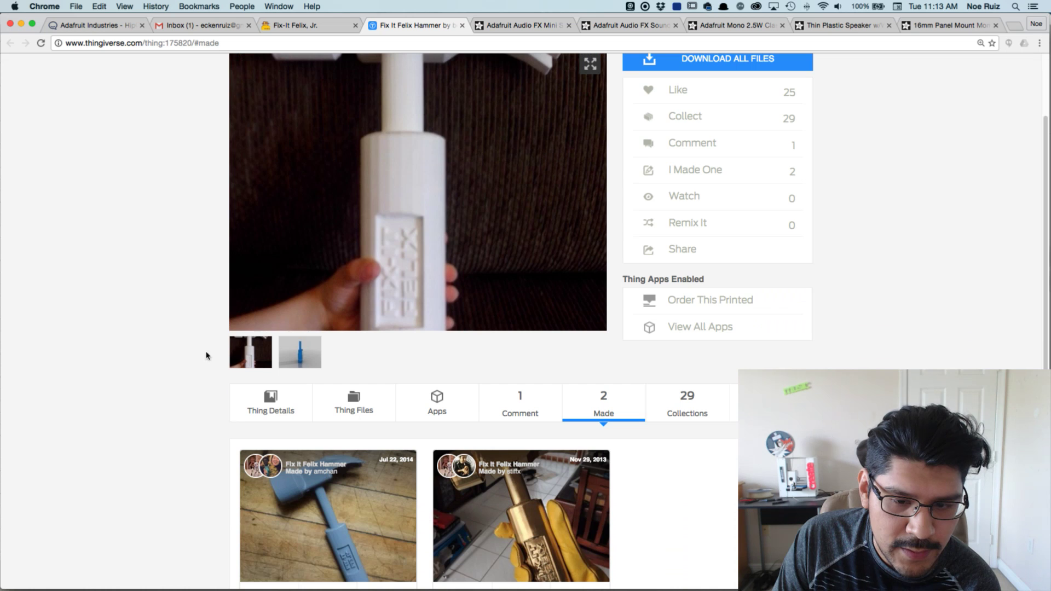
left_click(320, 361)
scroll(222, 340, "up", 3)
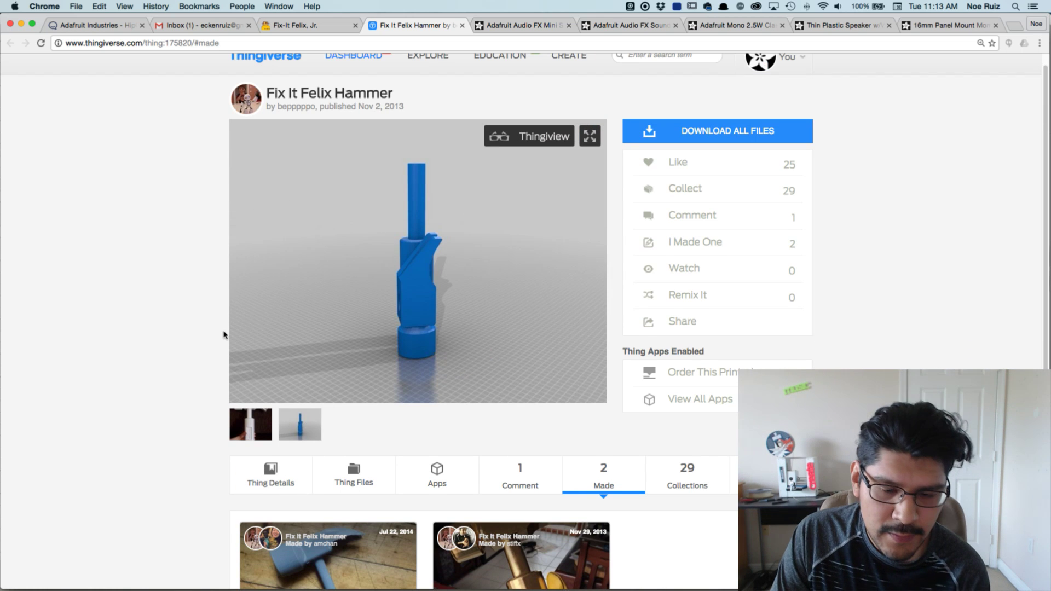
scroll(223, 334, "down", 3)
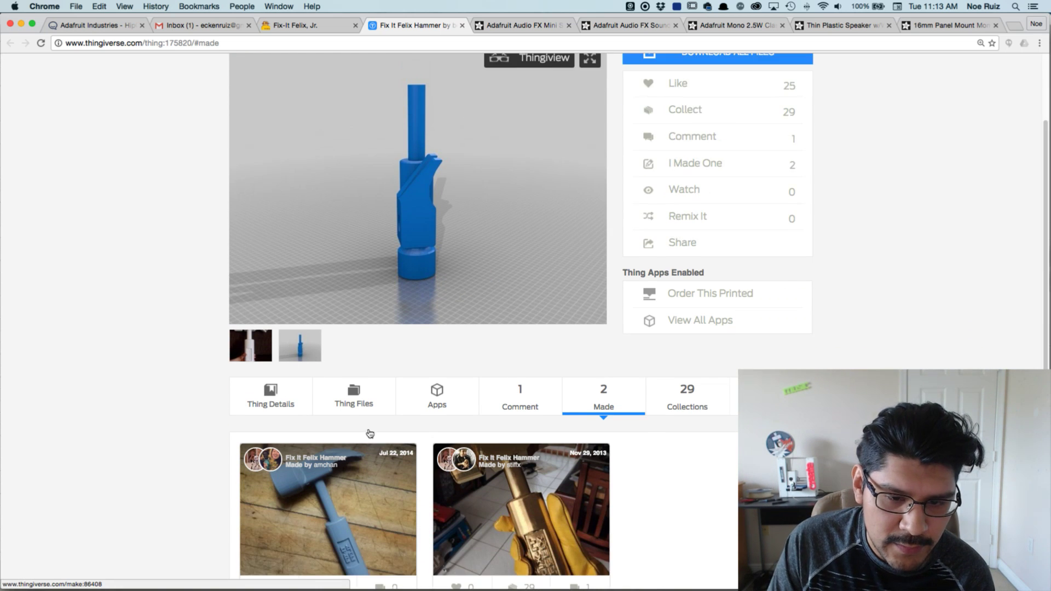
scroll(427, 263, "up", 3)
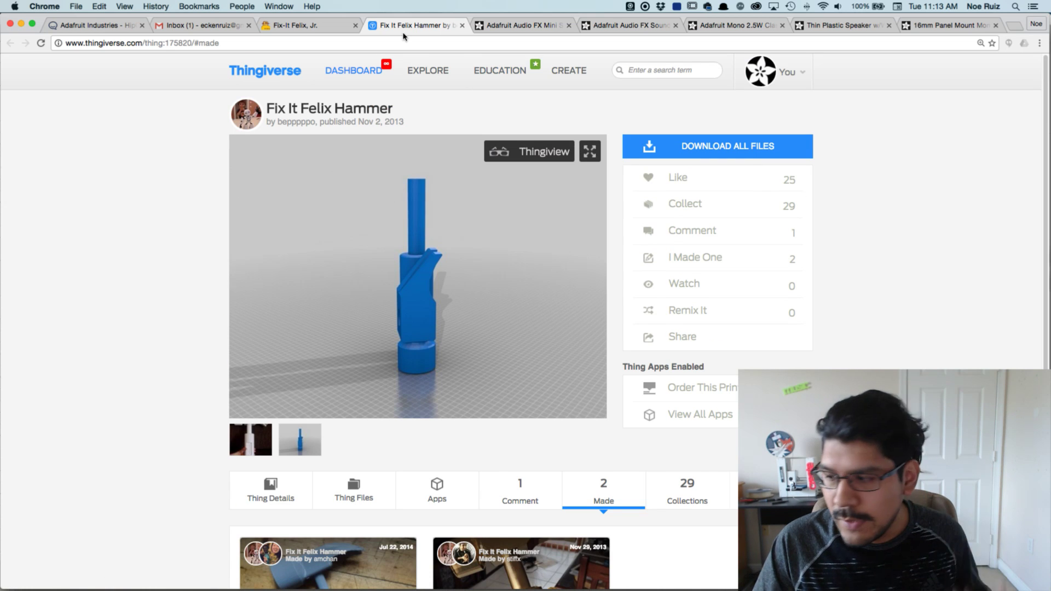
key("super+Tab")
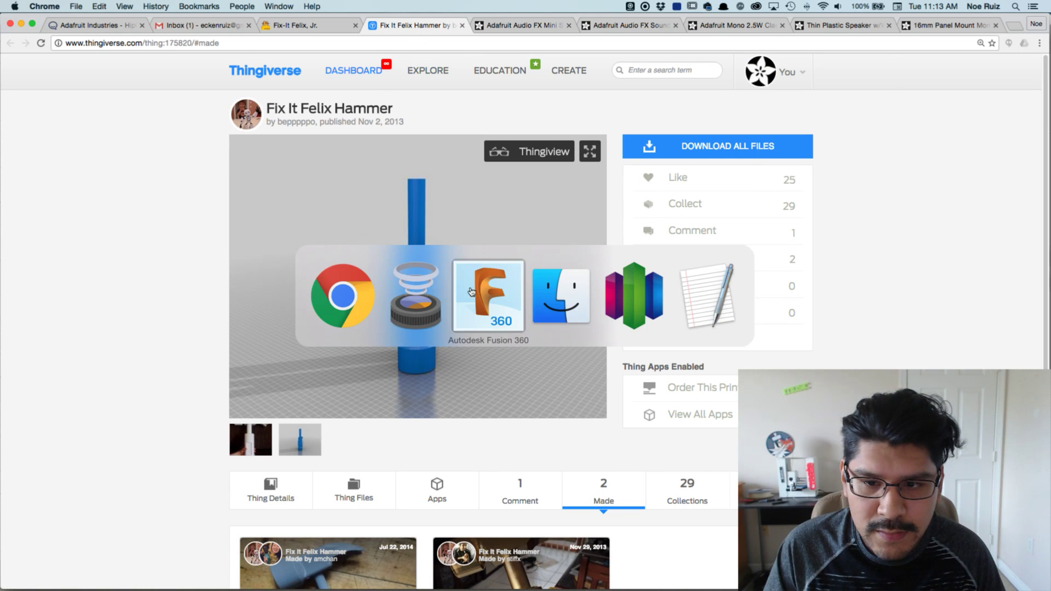
Step: Open the Fix It Felix Hammer v22 design and inspect it from the right, tilted and home views
left_click(470, 291)
left_click(46, 48)
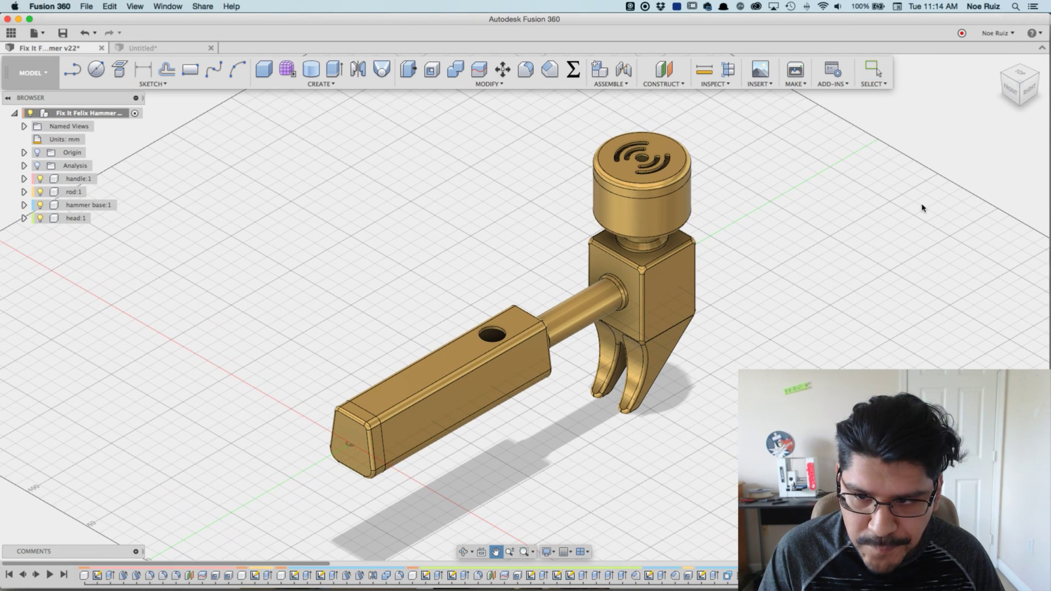
left_click(1029, 89)
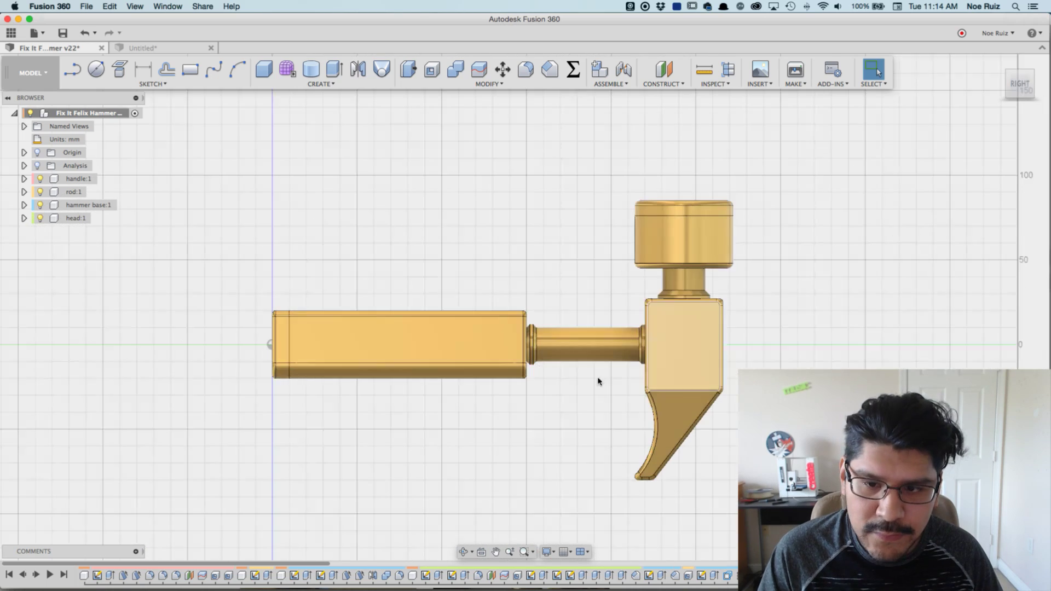
middle_click_drag(495, 254, 765, 197, "shift")
left_click(1023, 82)
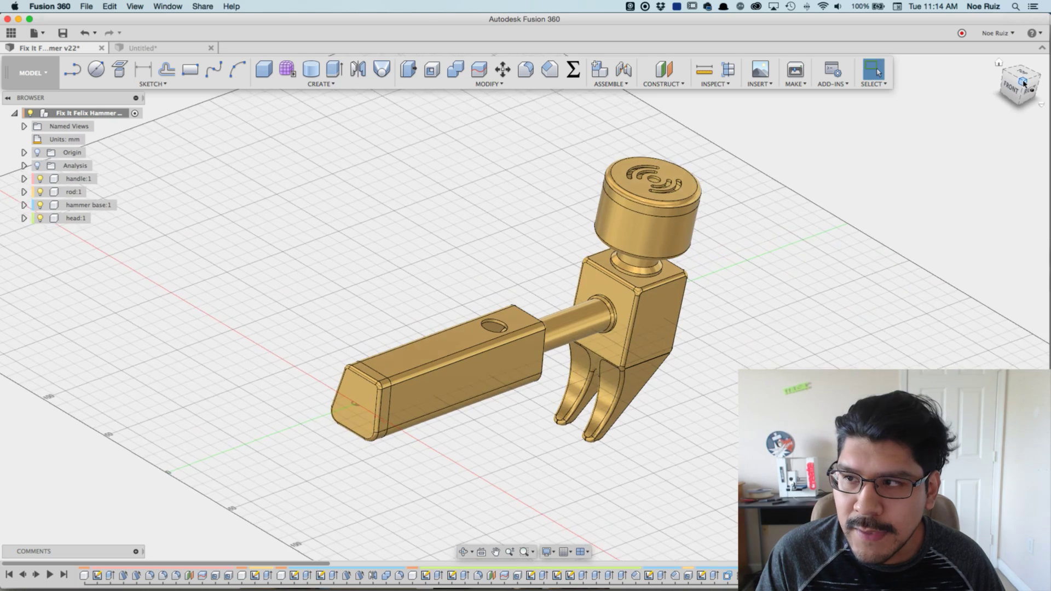
scroll(742, 304, "down", 3)
middle_click_drag(741, 305, 723, 316, "shift")
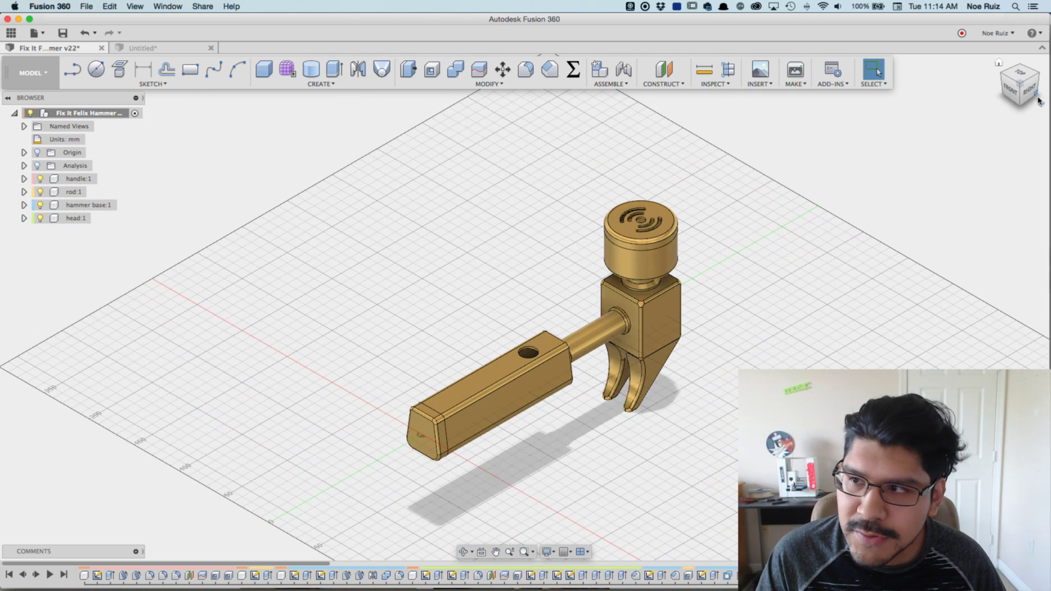
middle_click_drag(794, 298, 755, 288, "shift")
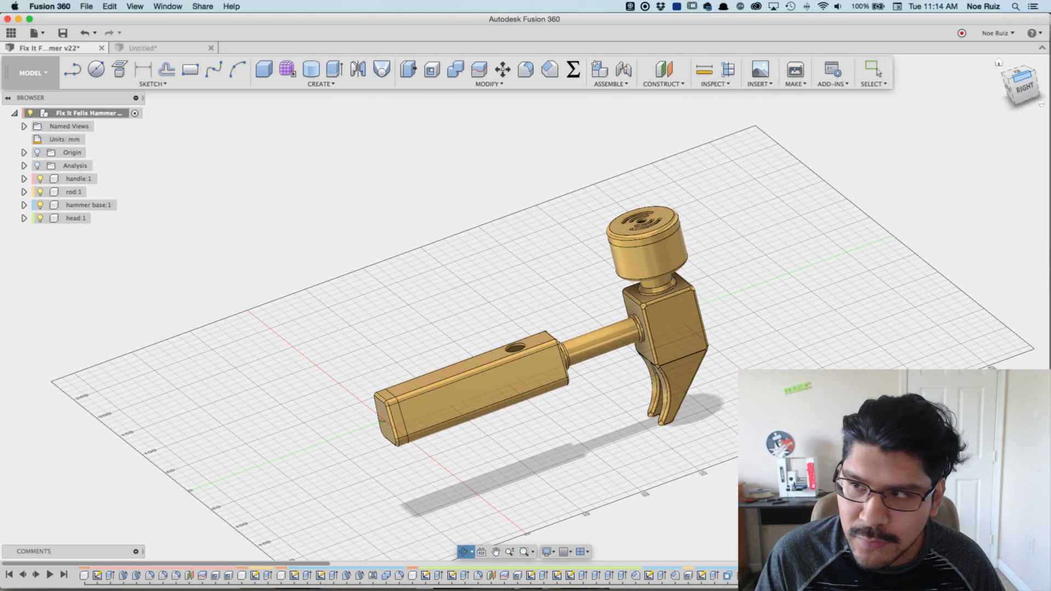
key("Escape")
left_click(1016, 77)
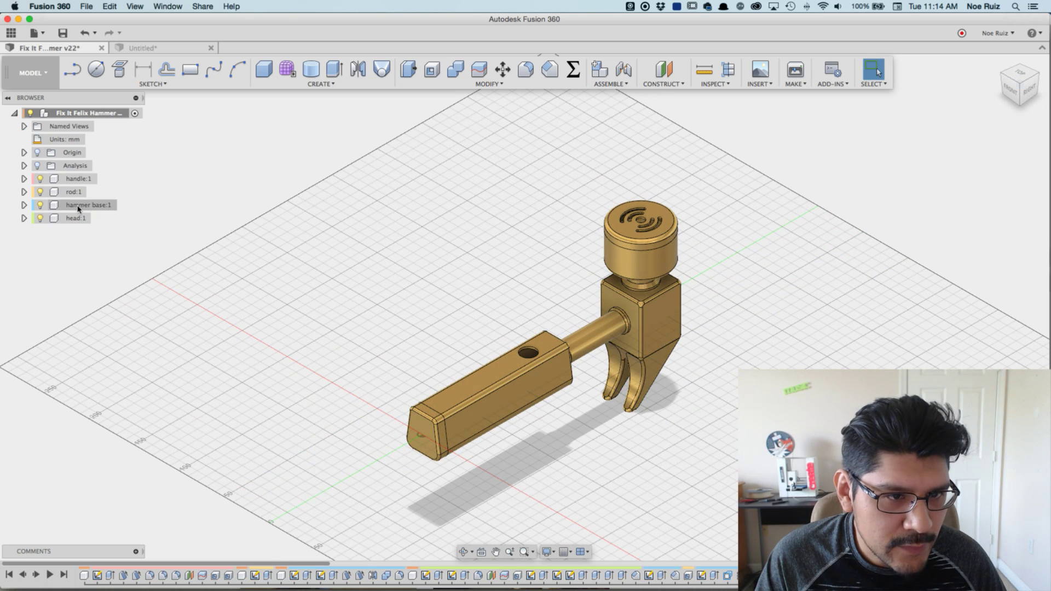
left_click(79, 179)
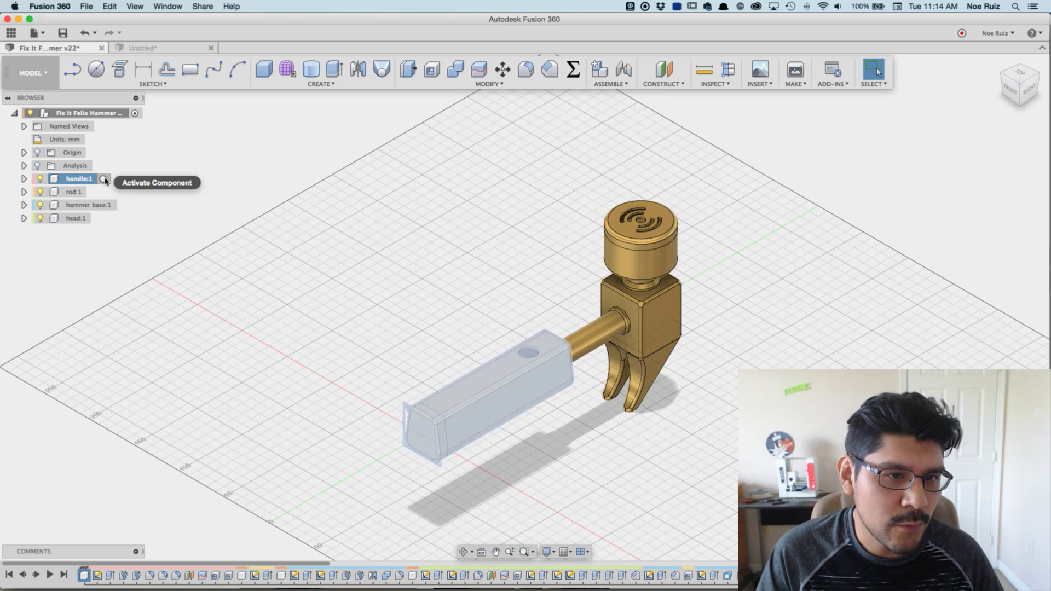
left_click(103, 180)
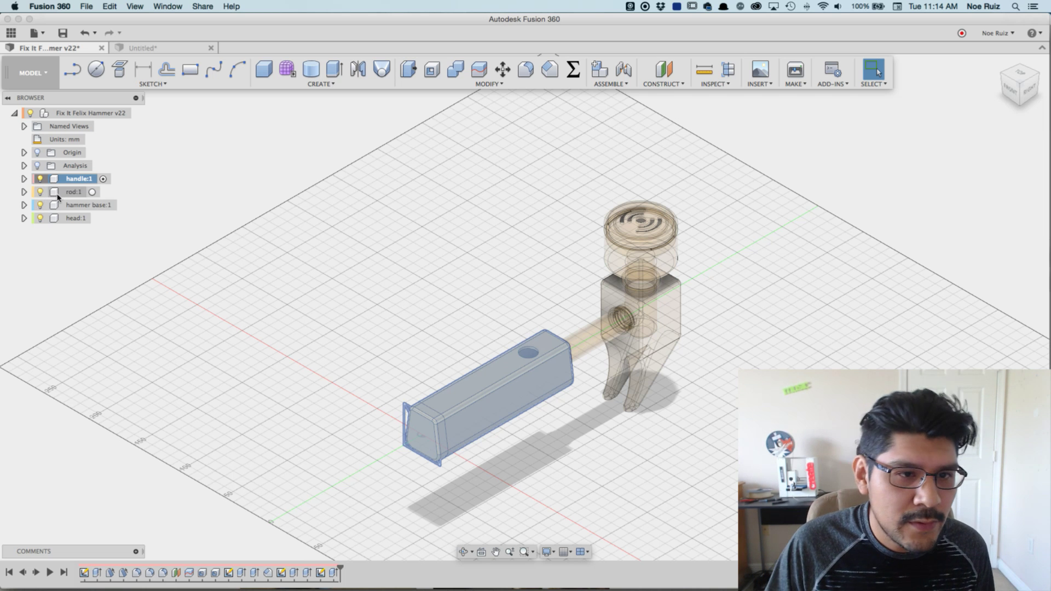
left_click(92, 193)
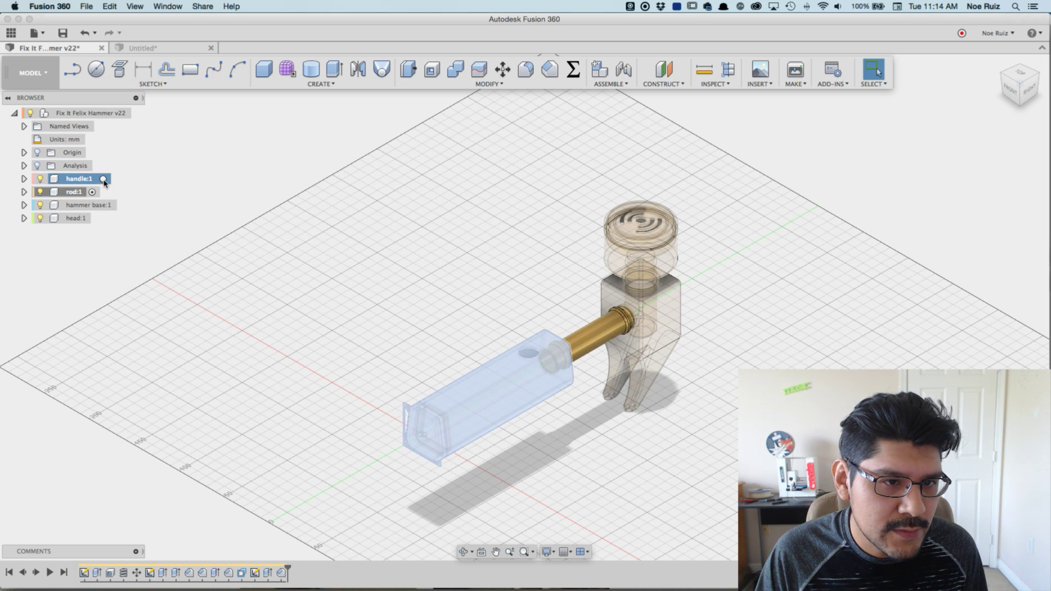
left_click(103, 179)
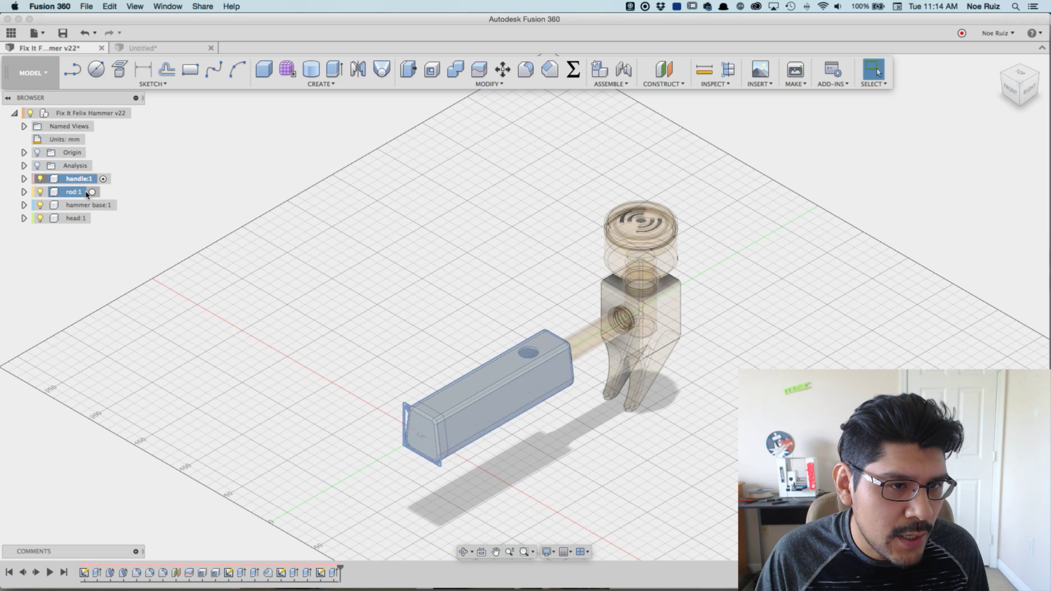
left_click(92, 192)
left_click(122, 205)
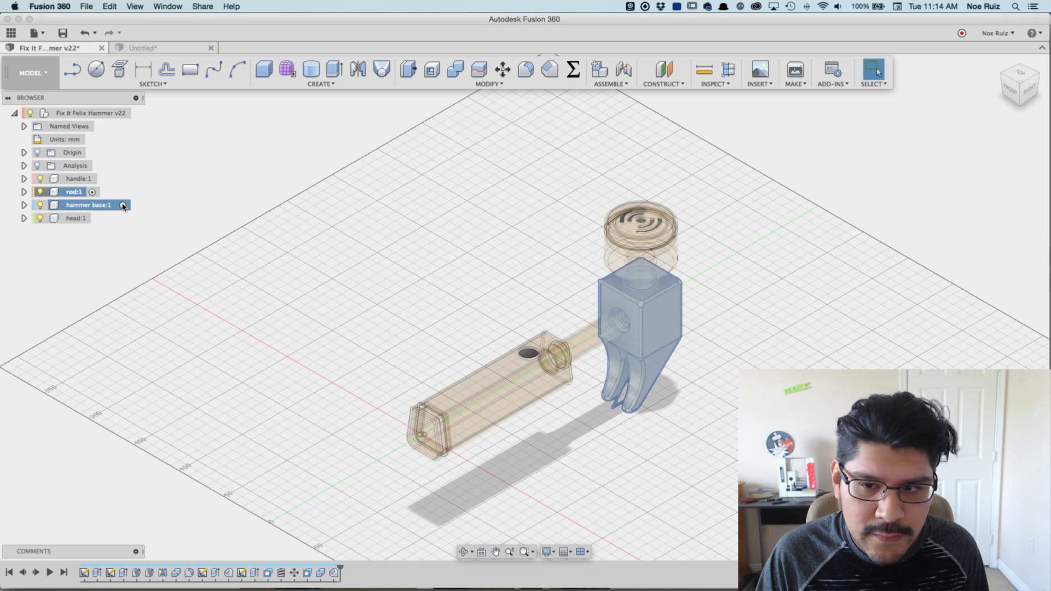
left_click(97, 218)
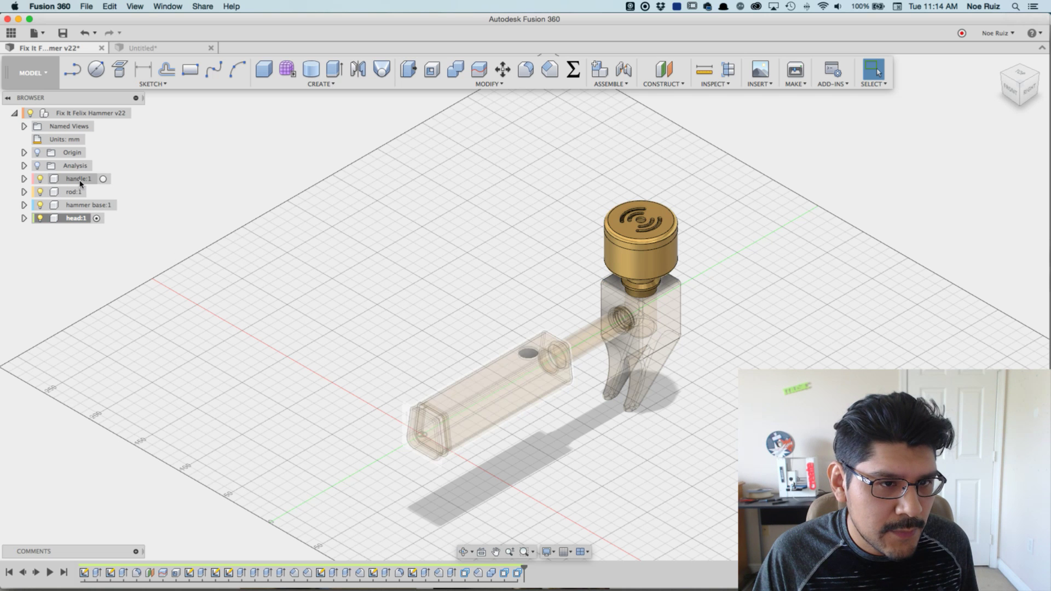
left_click(103, 179)
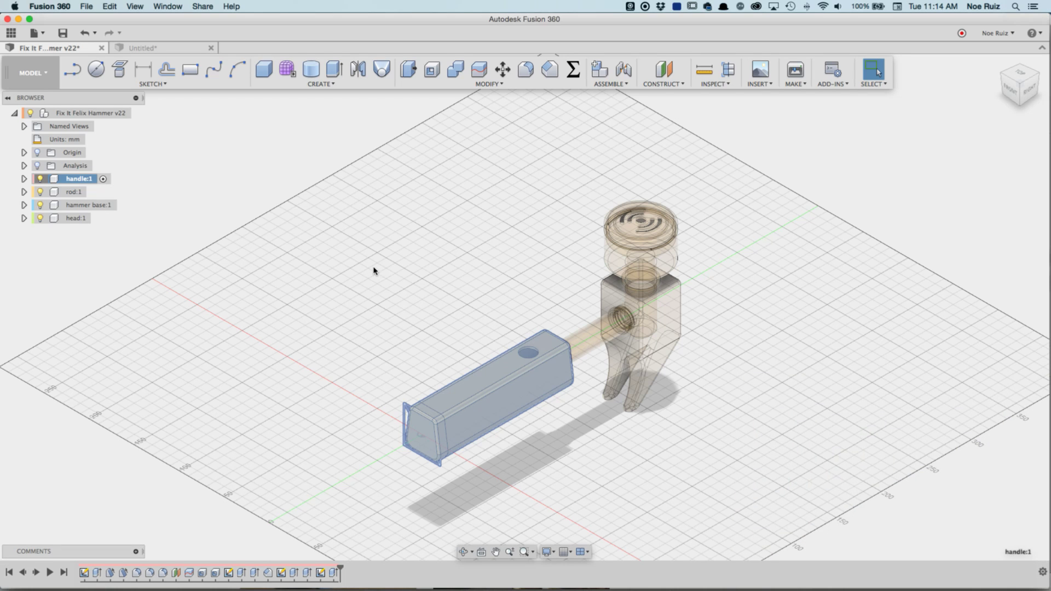
left_click(376, 267)
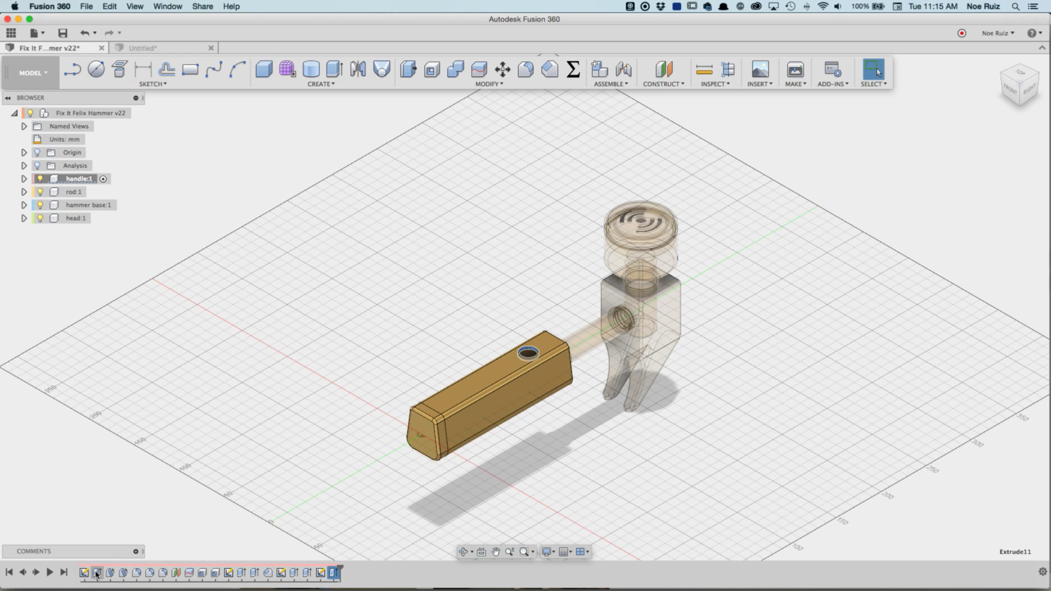
left_click(134, 113)
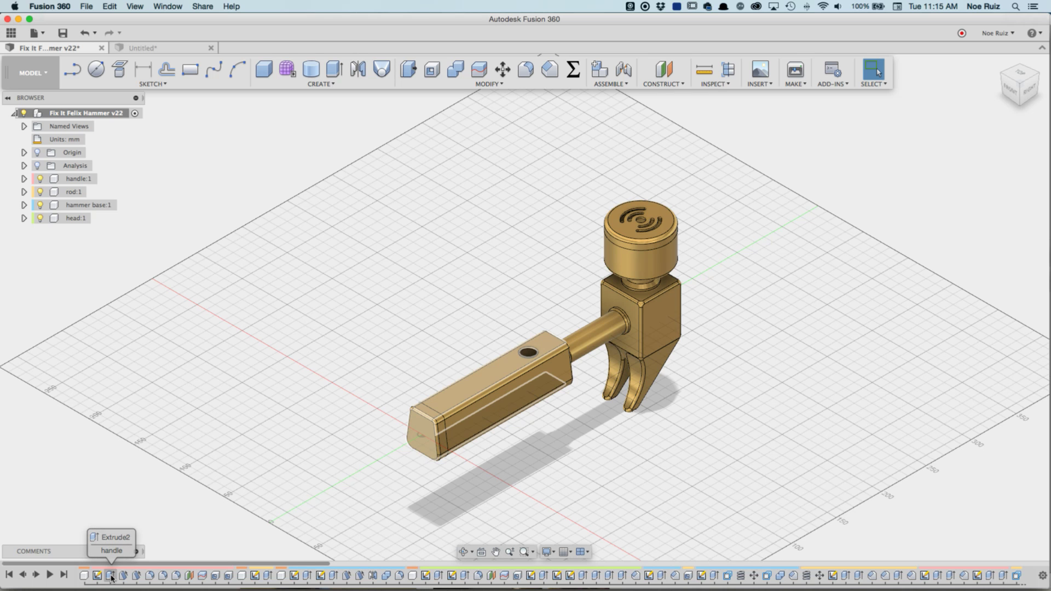
Step: Edit the handle's Extrude2 so the handle is 100 mm long
double_click(111, 575)
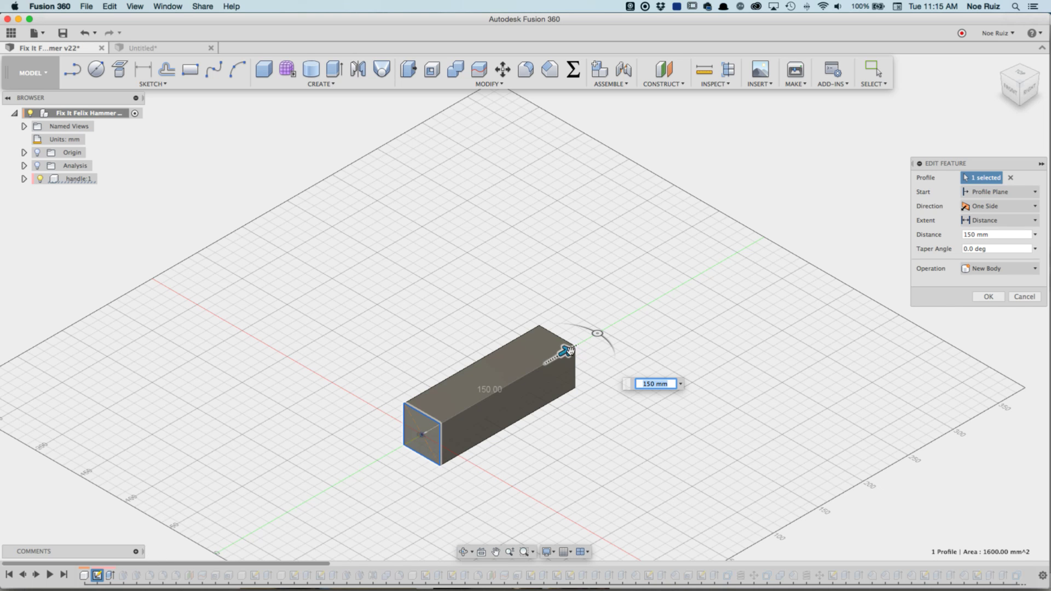
left_click_drag(569, 350, 528, 384)
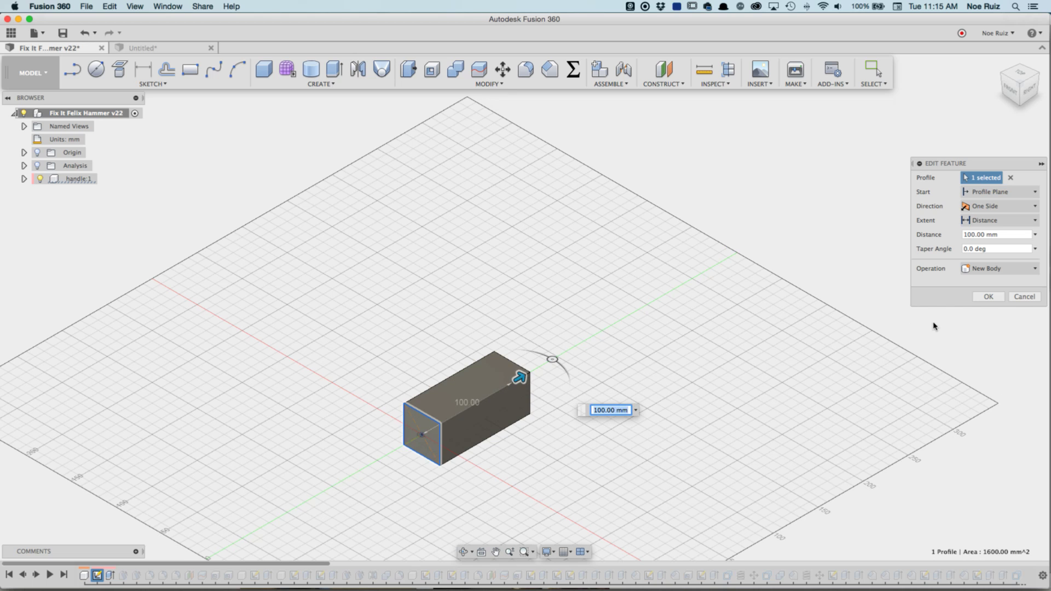
left_click(980, 301)
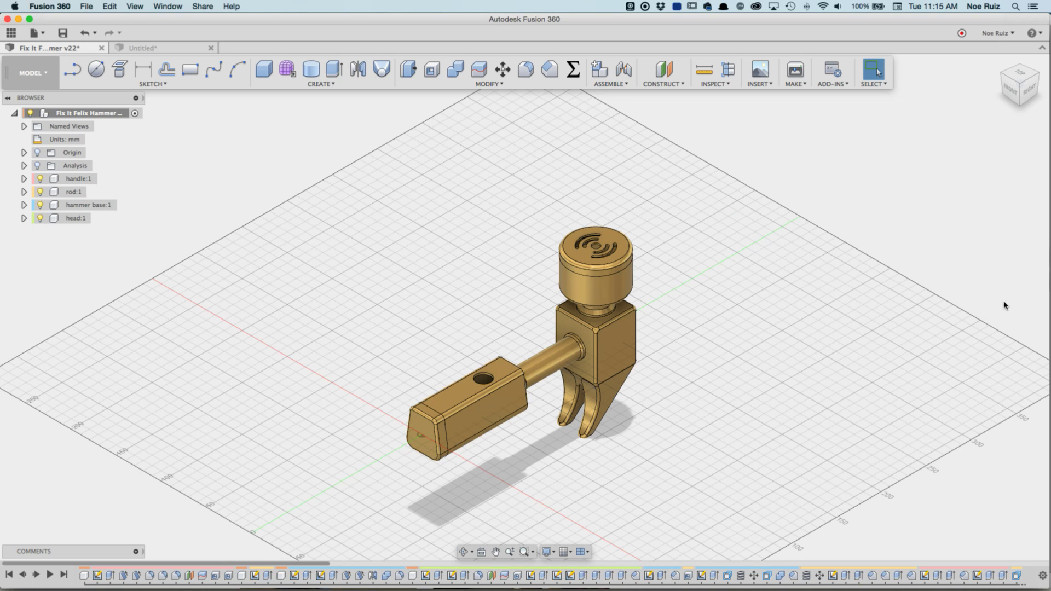
Step: Turn on the section analysis and zoom into the rod's threaded joint from the right side
left_click(37, 166)
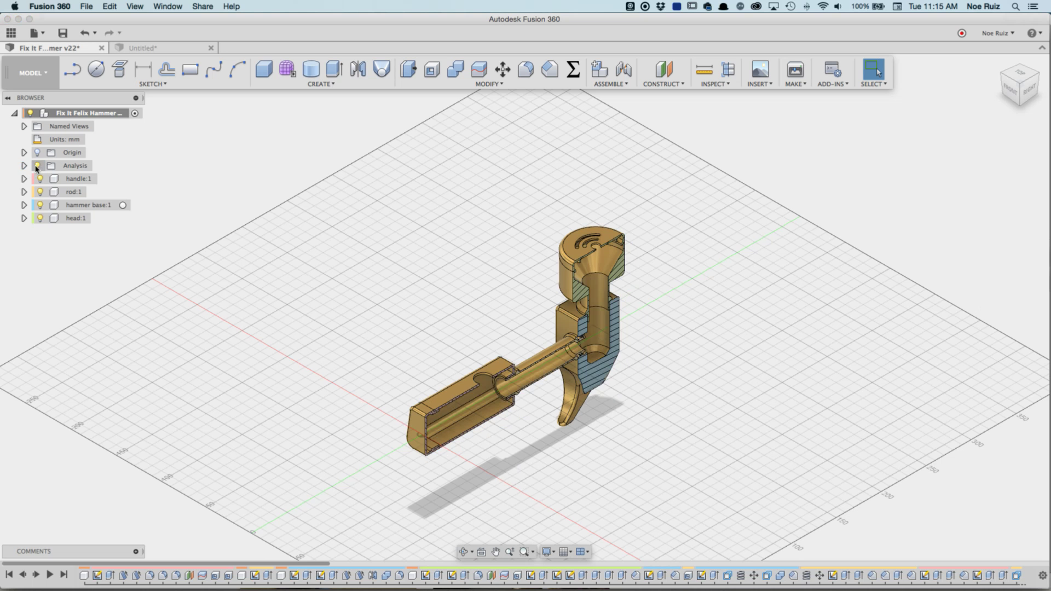
left_click(1029, 97)
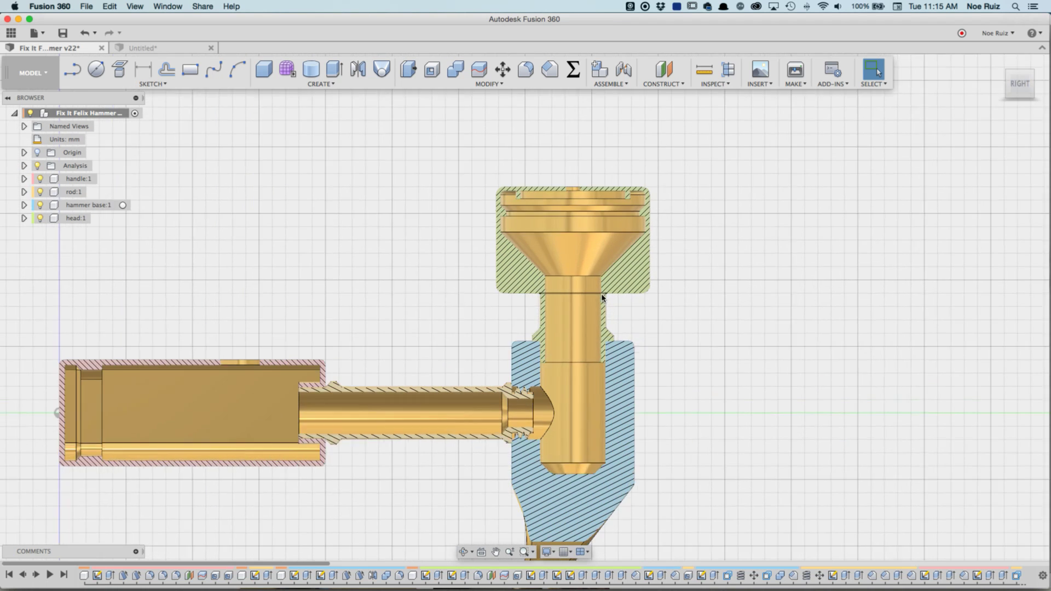
scroll(431, 380, "up", 5)
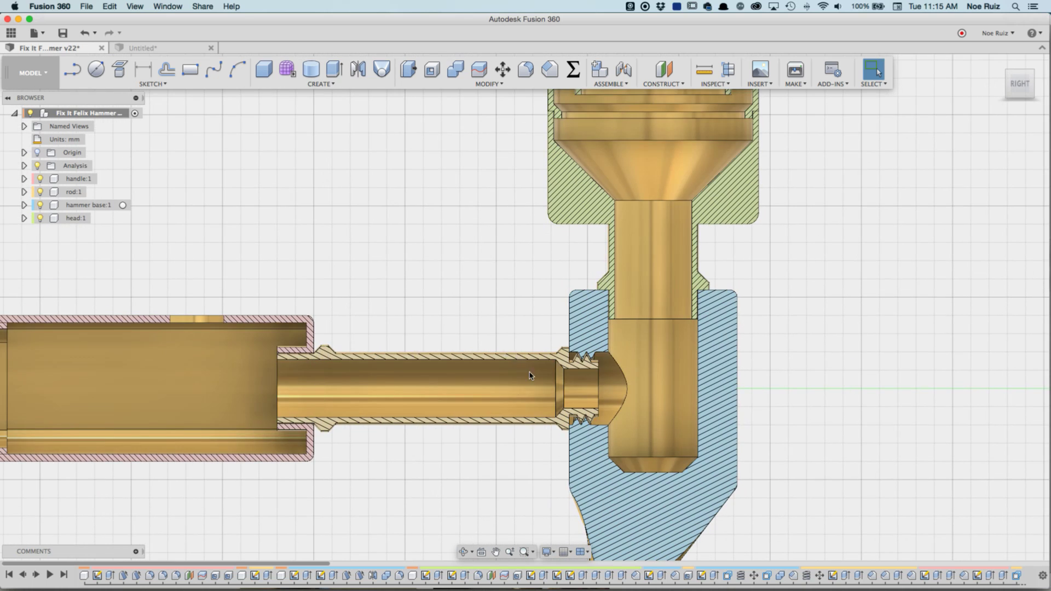
scroll(529, 375, "up", 3)
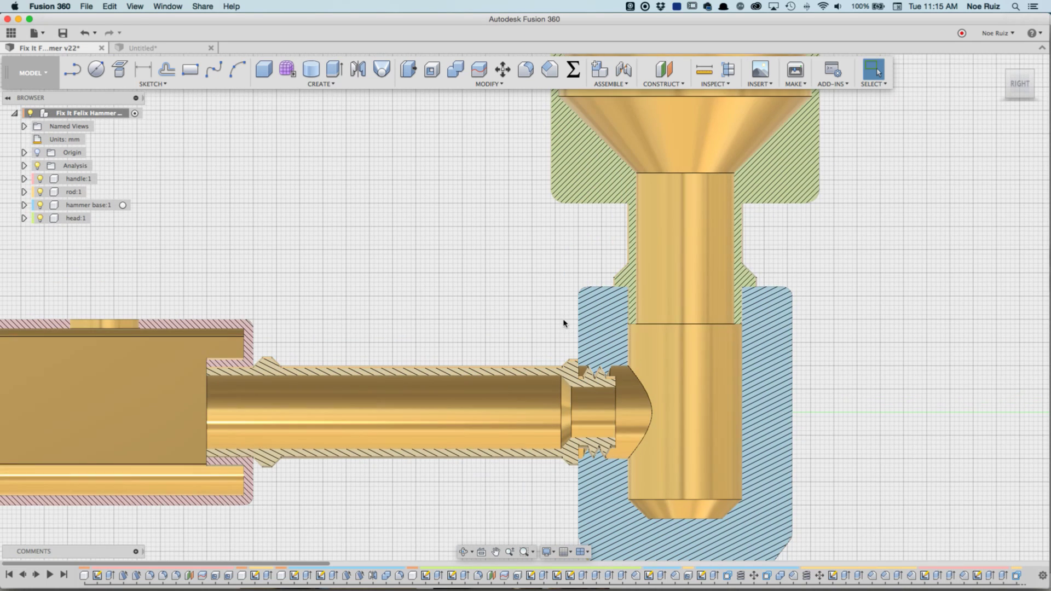
middle_click_drag(564, 323, 474, 290)
middle_click_drag(572, 283, 374, 341)
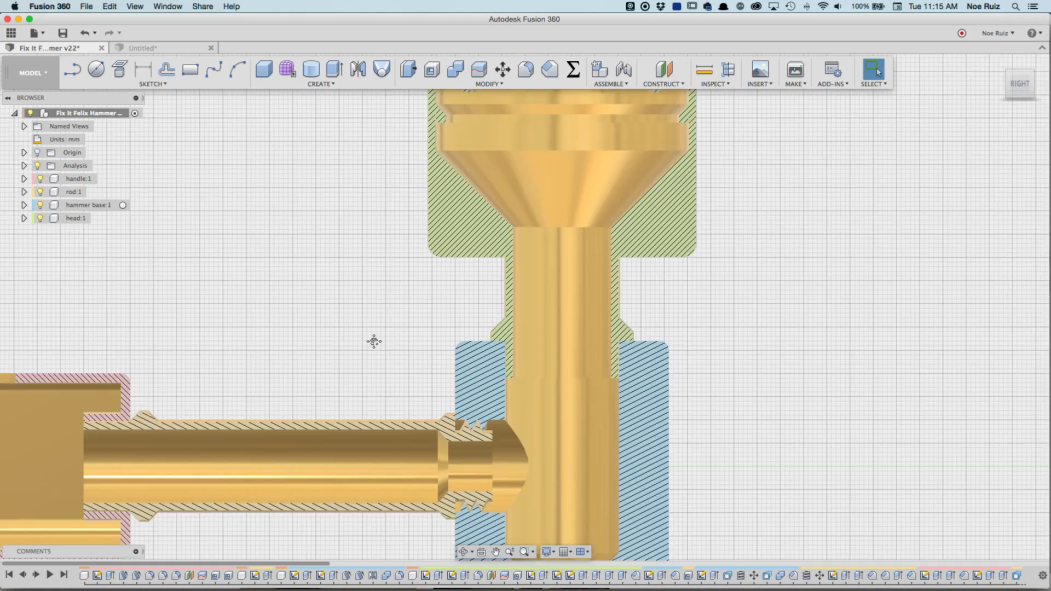
scroll(372, 189, "down", 3)
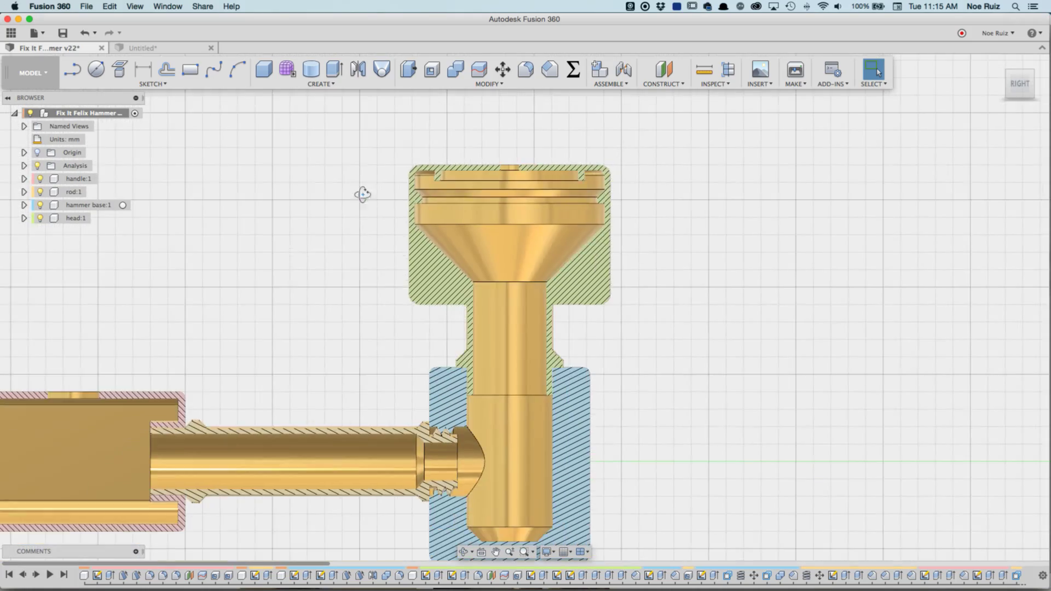
middle_click_drag(362, 194, 581, 183, "shift")
scroll(472, 217, "down", 3)
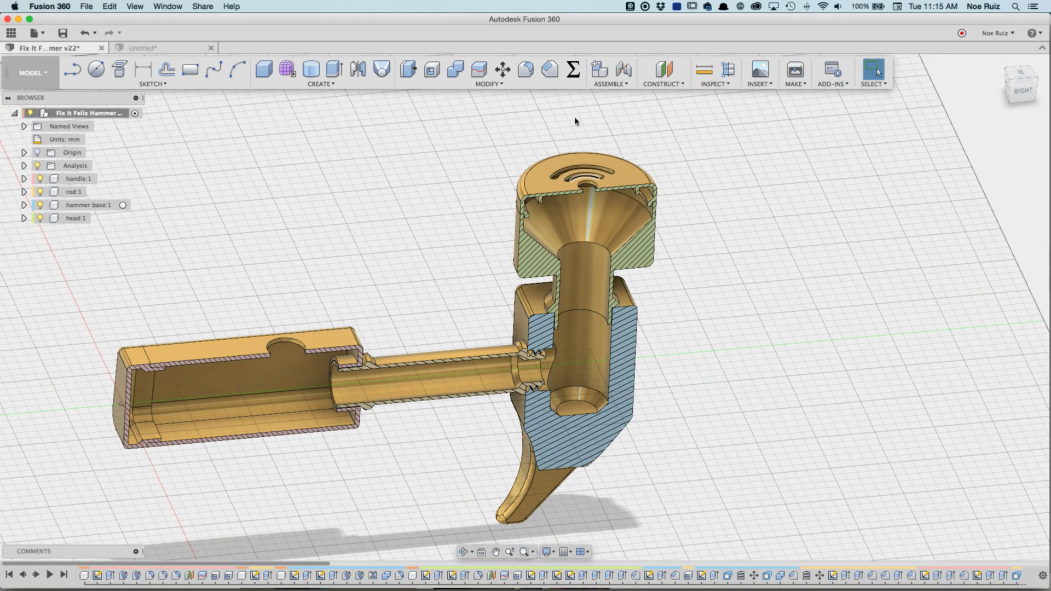
scroll(459, 232, "down", 2)
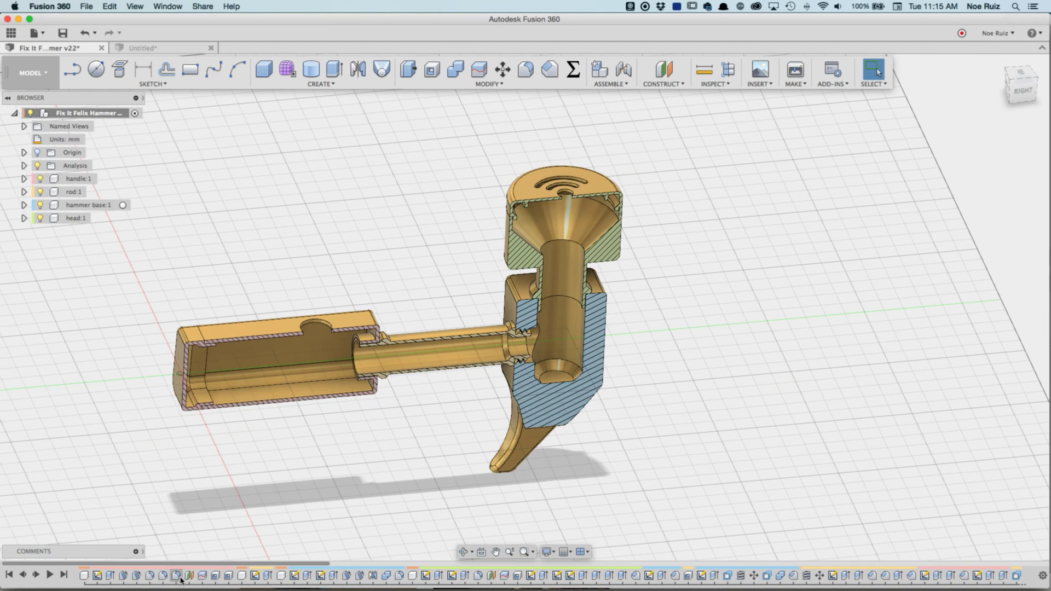
Step: Set the rod extrusion length to 150 mm
double_click(266, 578)
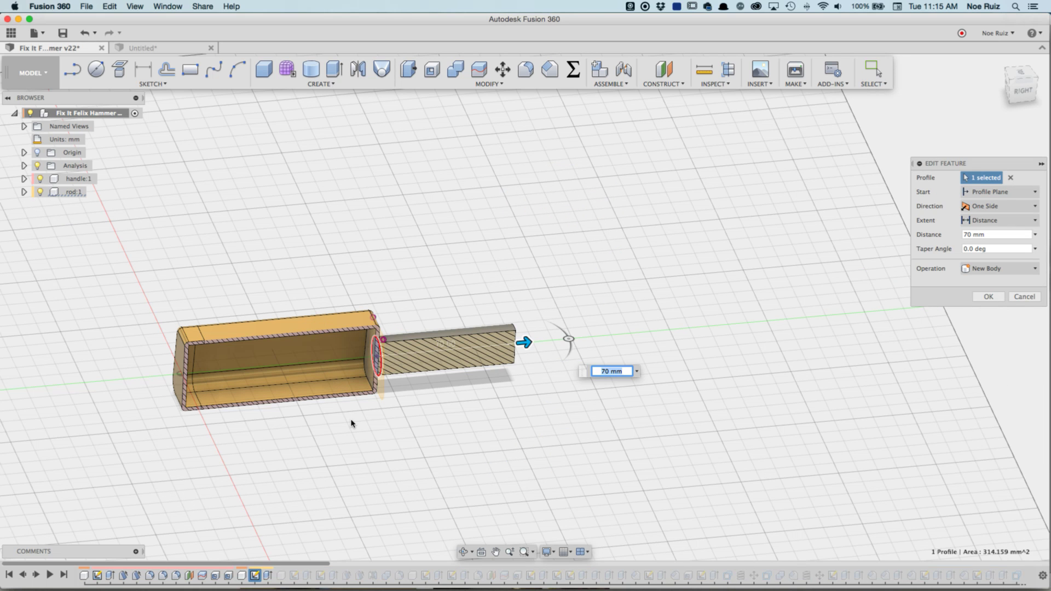
type("150")
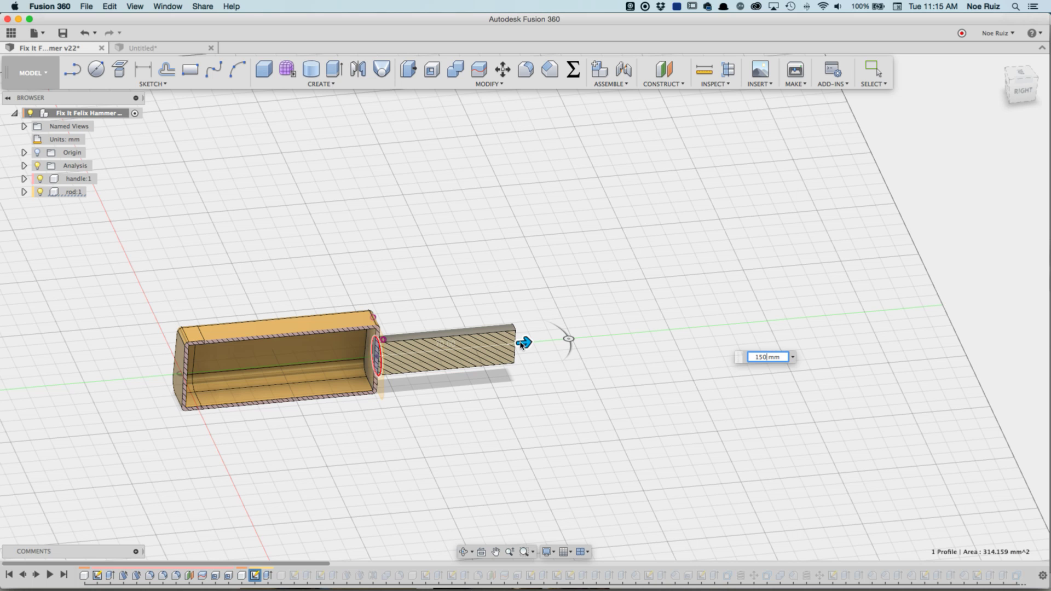
key("Return")
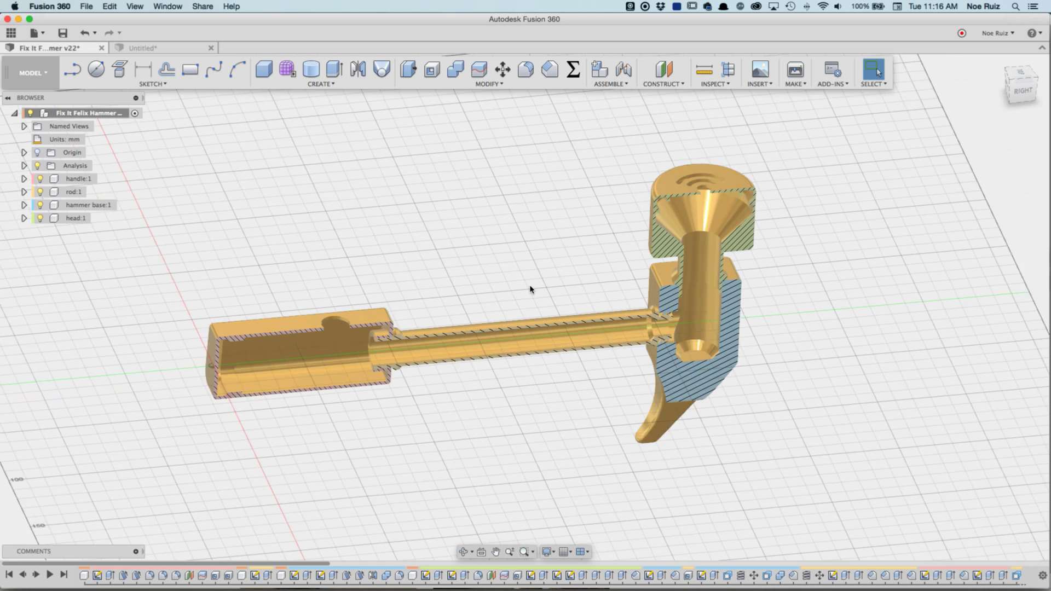
Step: Stretch the handle extrusion to 160 mm and check the lengthened hammer
double_click(110, 575)
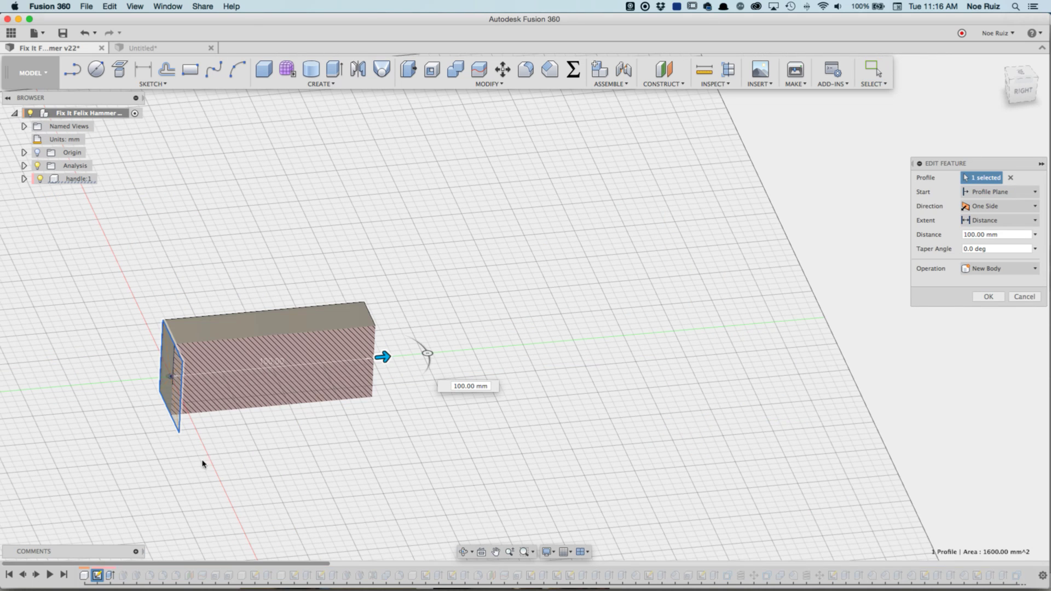
left_click_drag(371, 357, 498, 346)
key("Return")
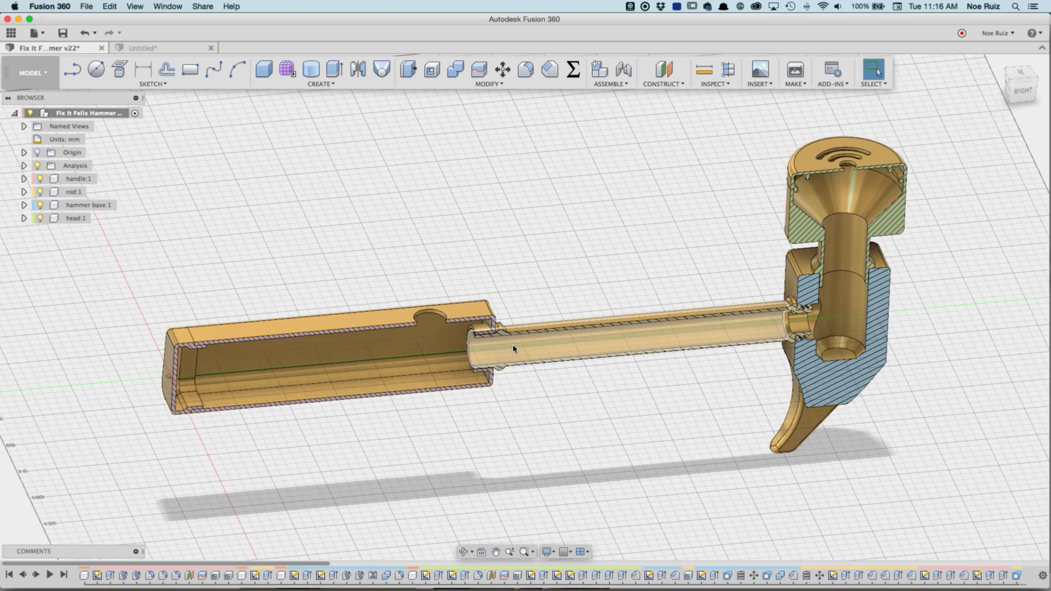
middle_click_drag(486, 227, 520, 260, "shift")
left_click(997, 62)
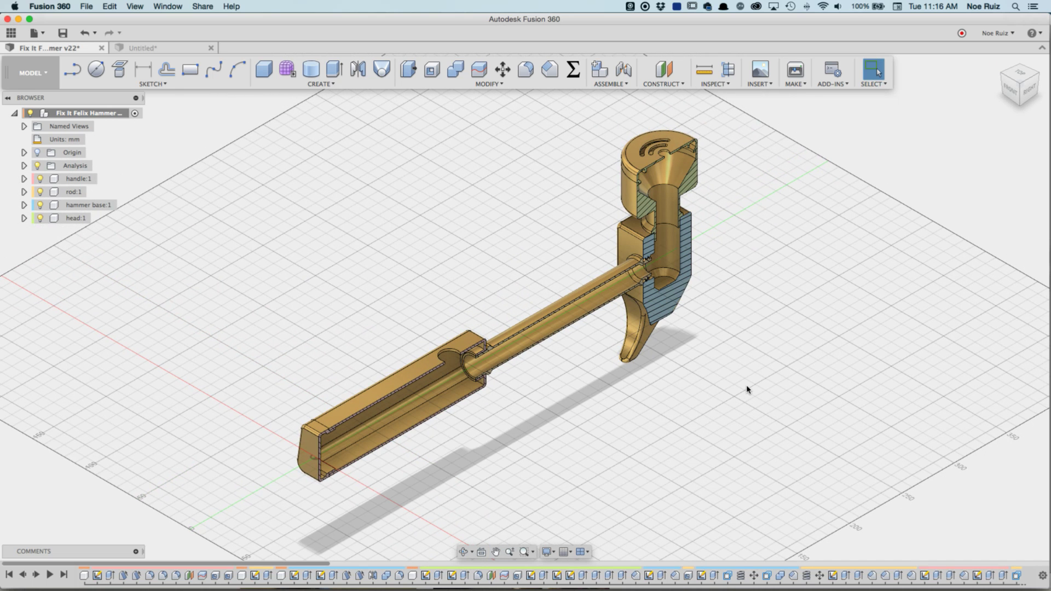
Step: In the untitled design, sketch a 50 × 50 mm square from the origin on the ground plane
left_click(144, 48)
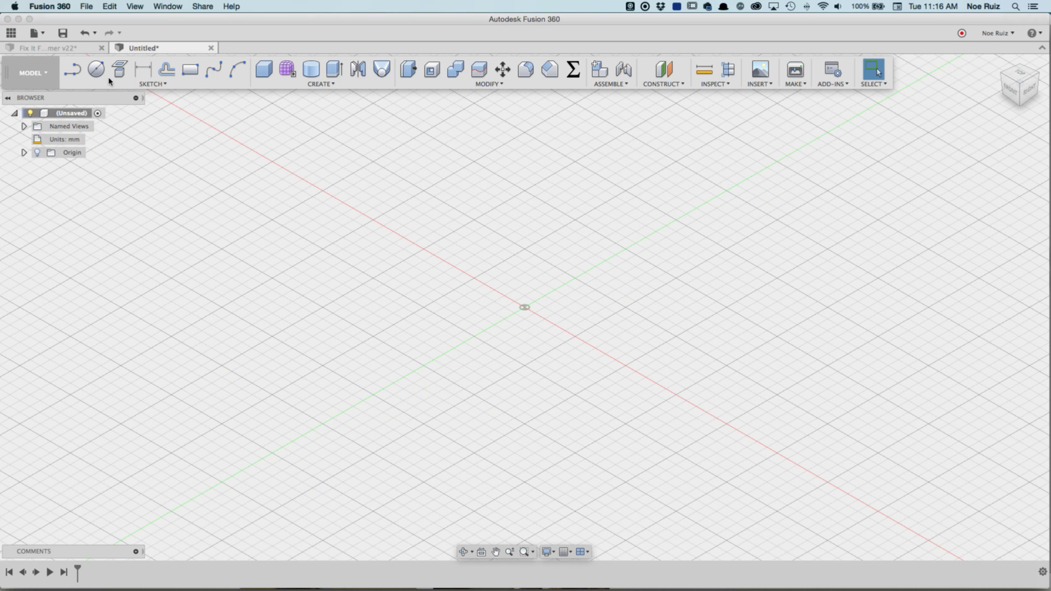
left_click(185, 73)
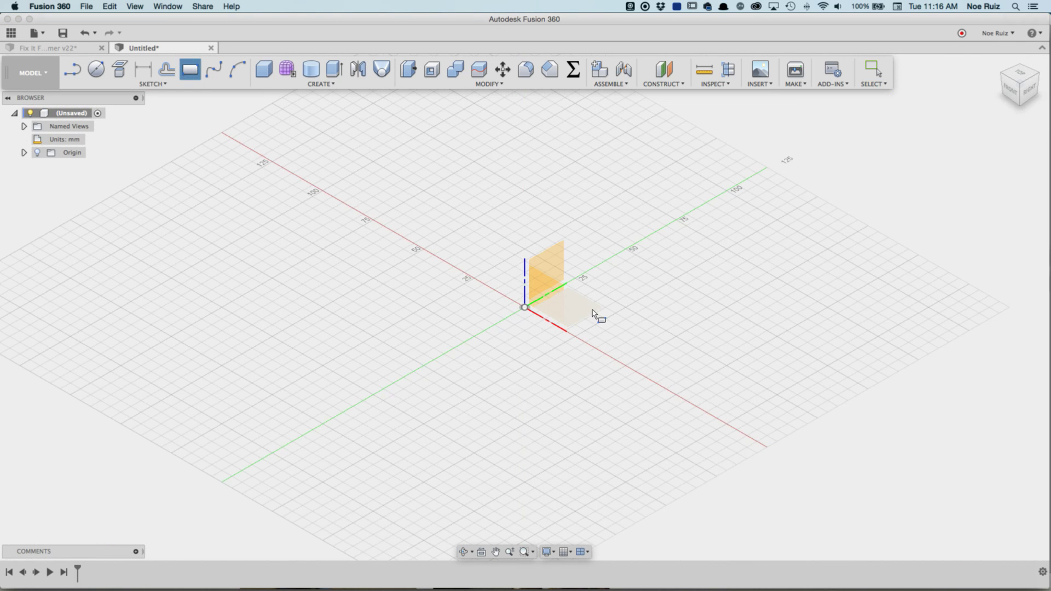
left_click(579, 313)
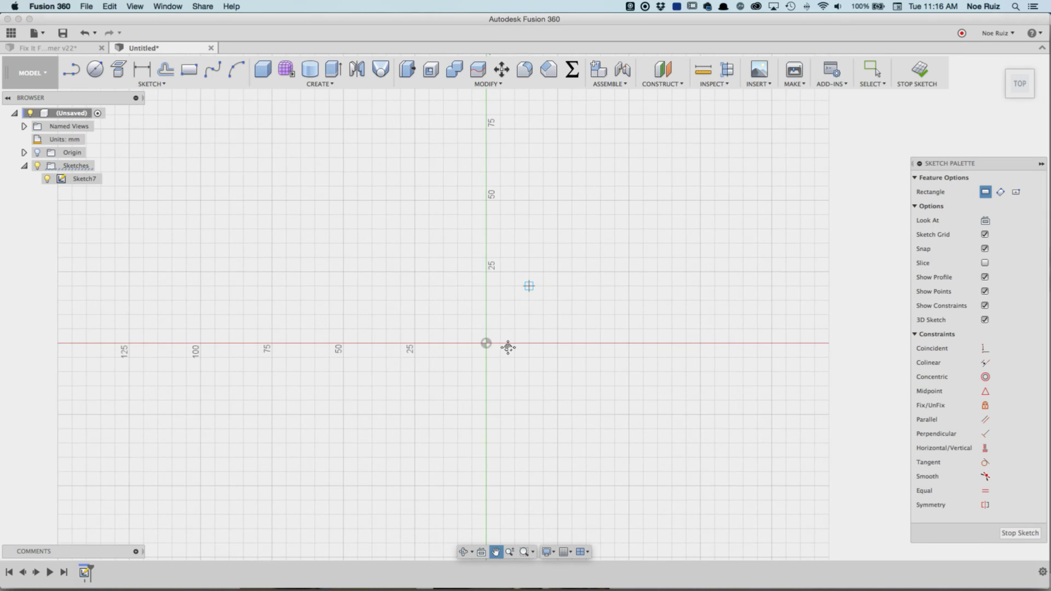
left_click(484, 388)
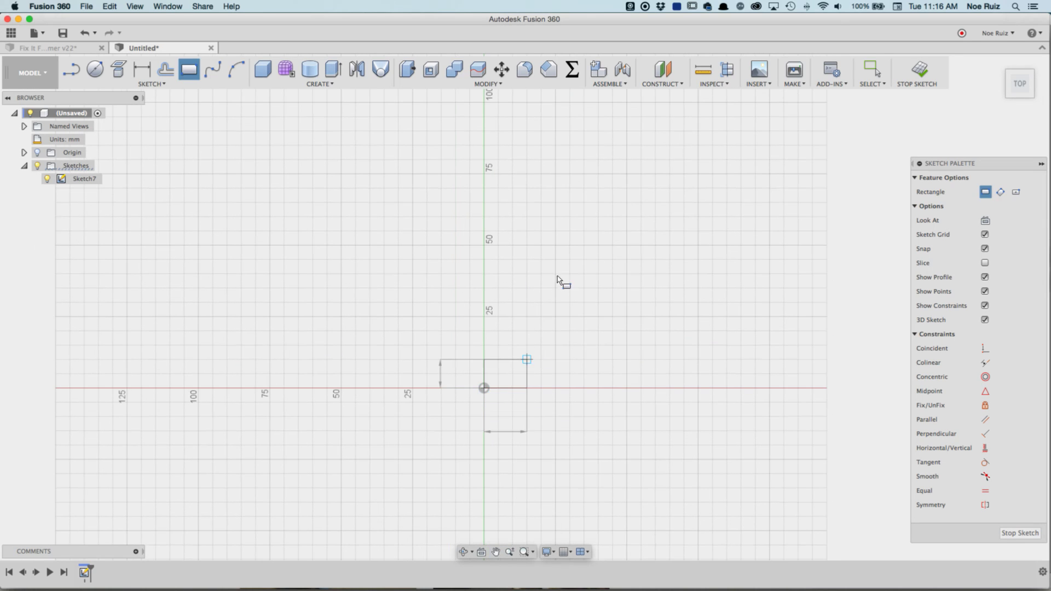
left_click(627, 246)
left_click(919, 69)
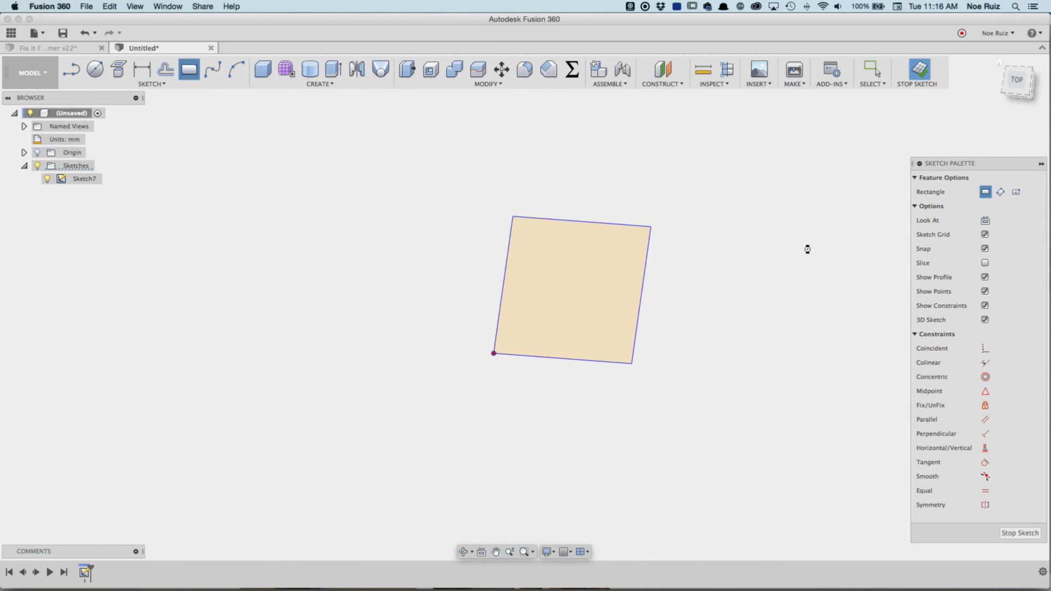
Step: Extrude the square profile 50 mm into a cube
key("e")
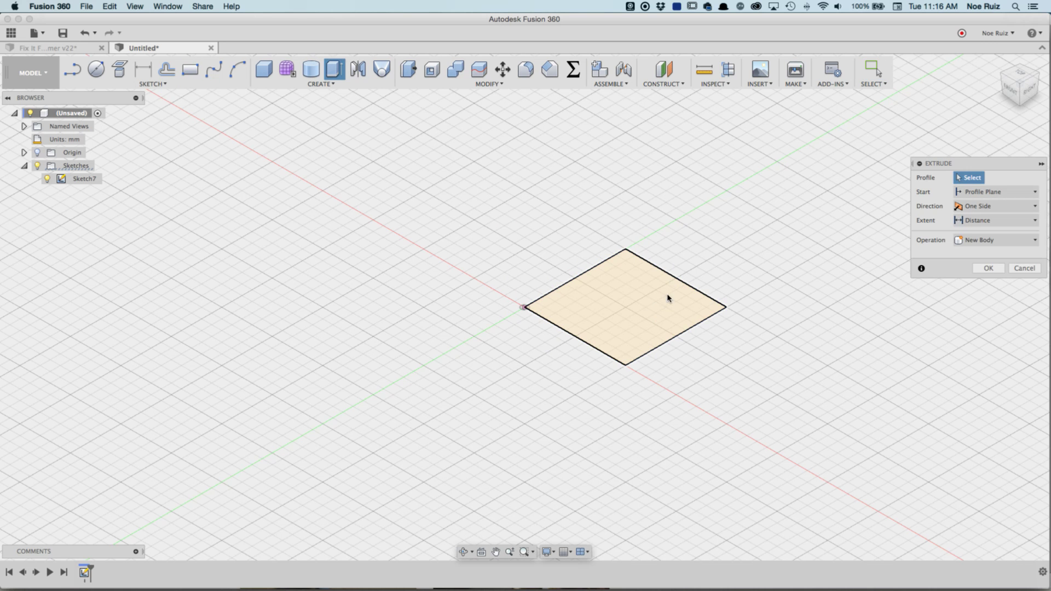
left_click(624, 297)
left_click_drag(623, 283, 624, 180)
left_click(988, 297)
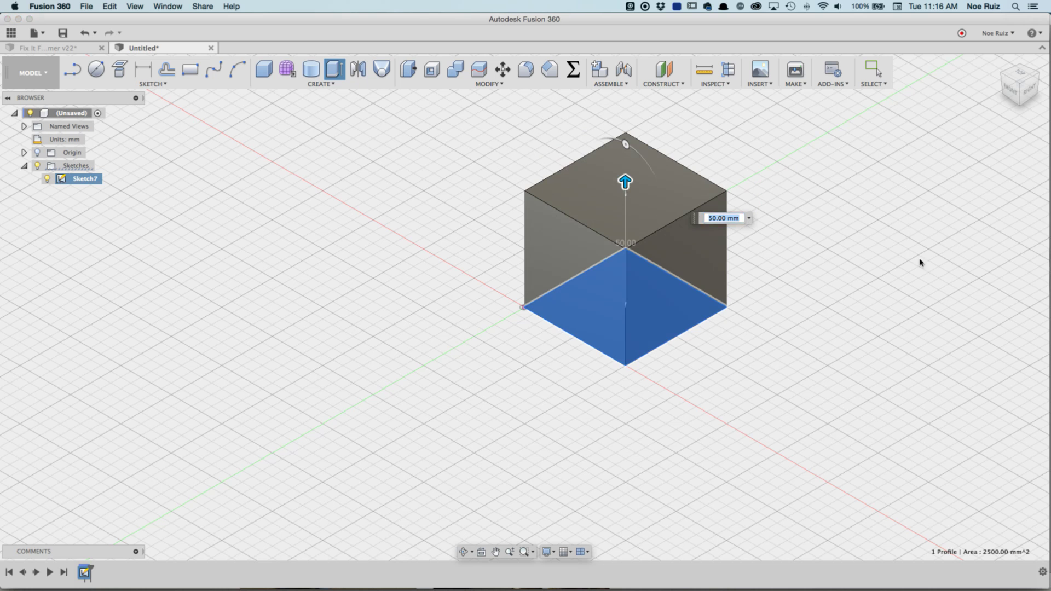
scroll(804, 298, "up", 3)
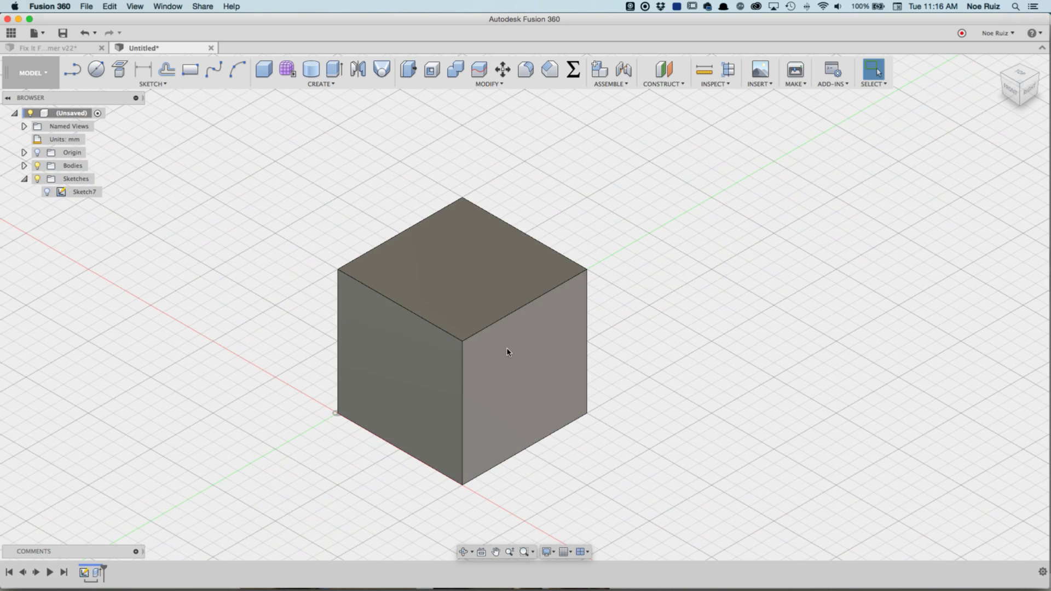
Step: Start a new sketch on the cube's top face
left_click(400, 378)
left_click(528, 389)
left_click(498, 312)
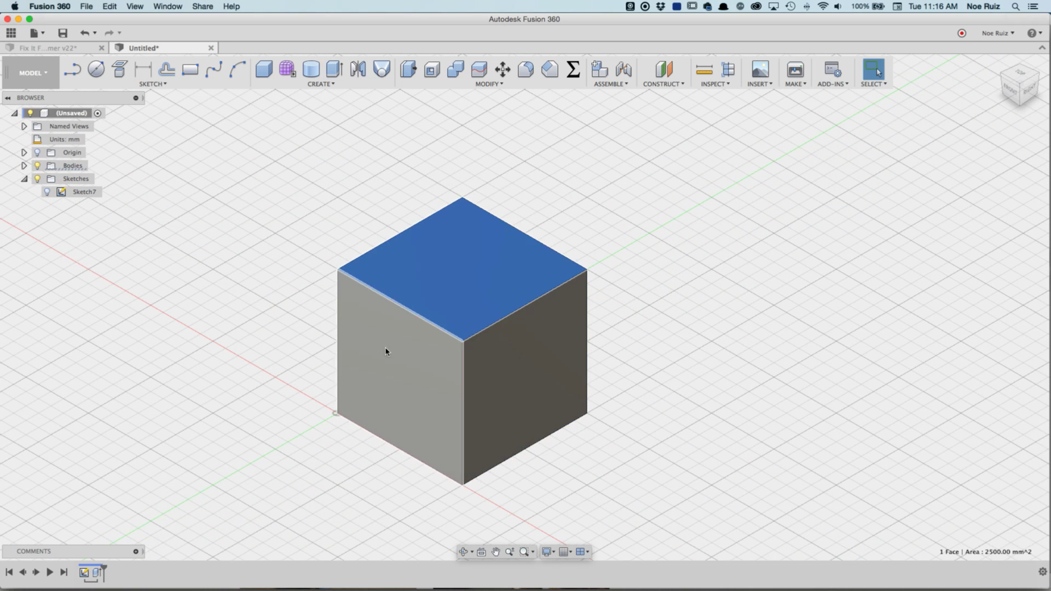
left_click(304, 256)
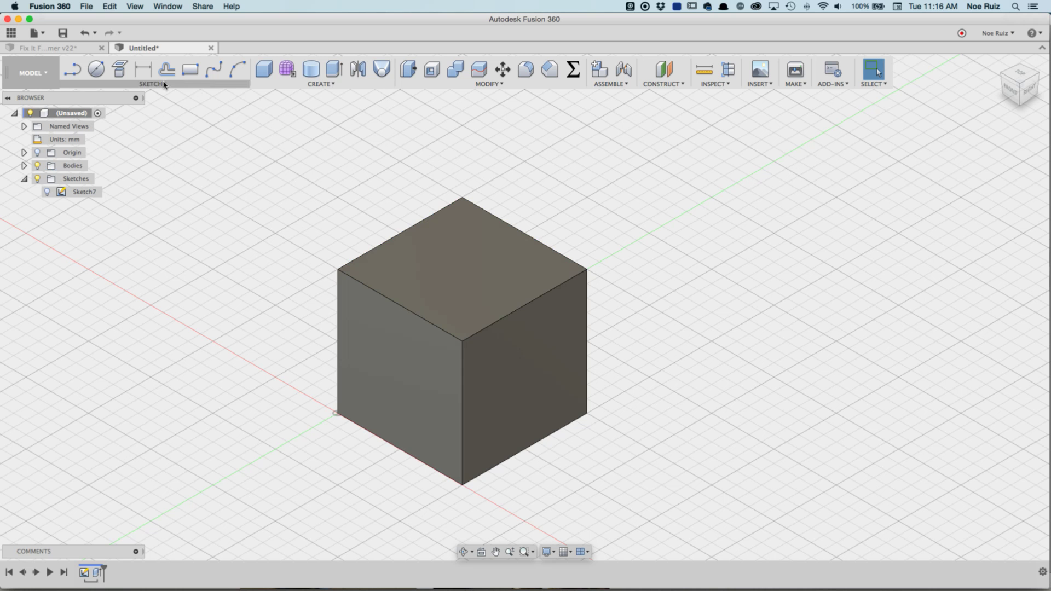
left_click(94, 69)
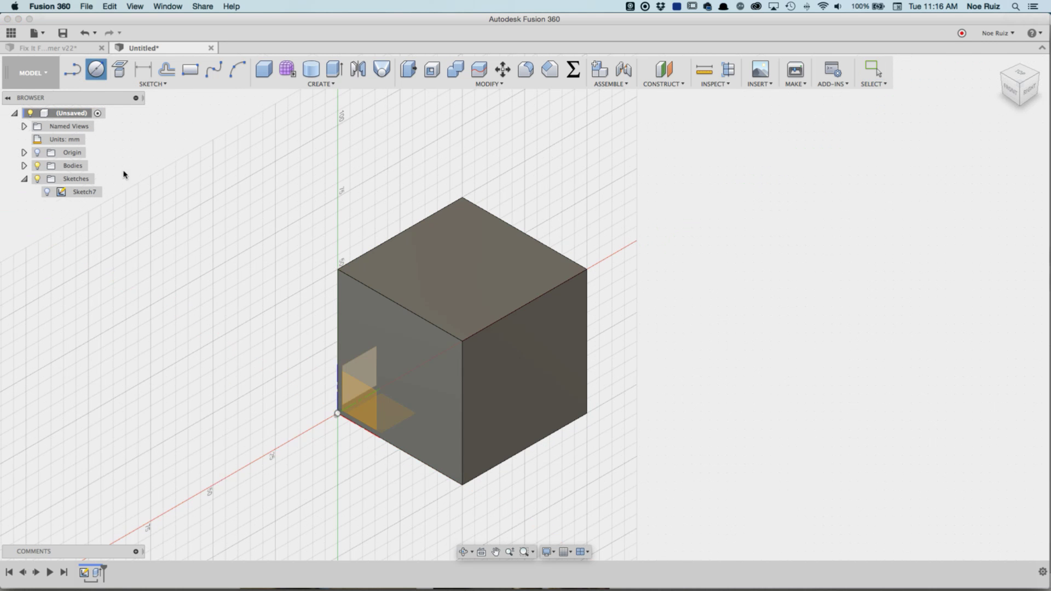
left_click(471, 269)
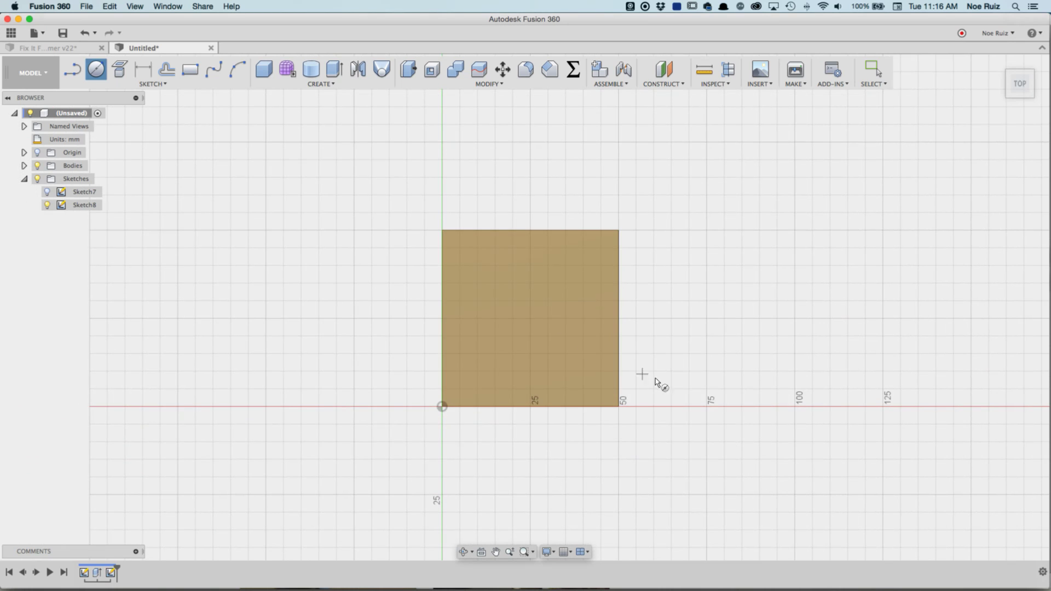
mouse_move(658, 381)
middle_mouse_down("shift")
mouse_move(657, 317)
mouse_move(605, 305)
mouse_move(665, 323)
middle_mouse_up("shift")
scroll(576, 297, "up", 2)
Step: Draw a circle centred on the cube's top face
key("c")
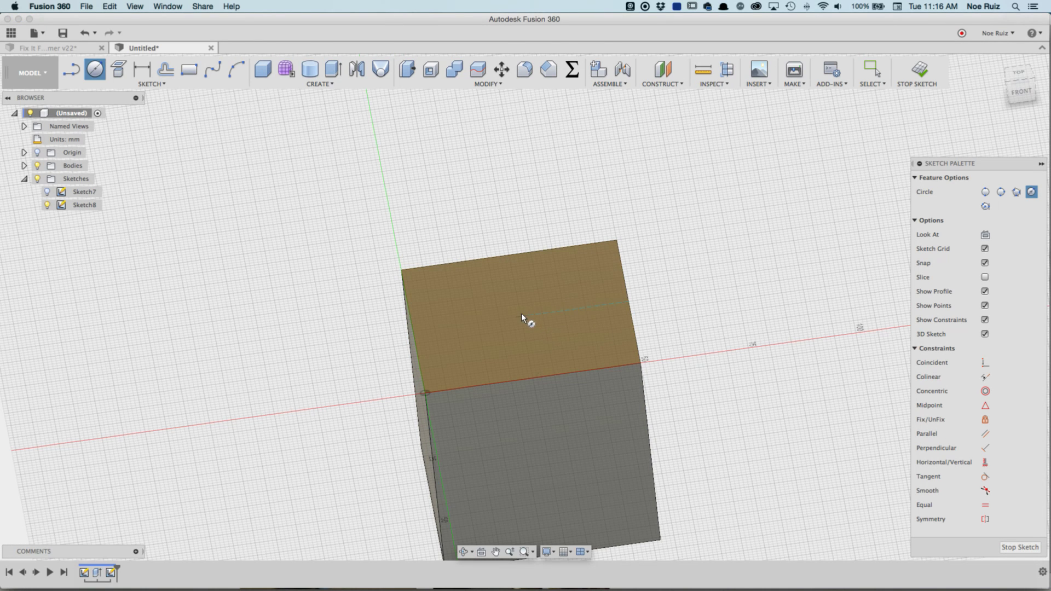
left_click(48, 205)
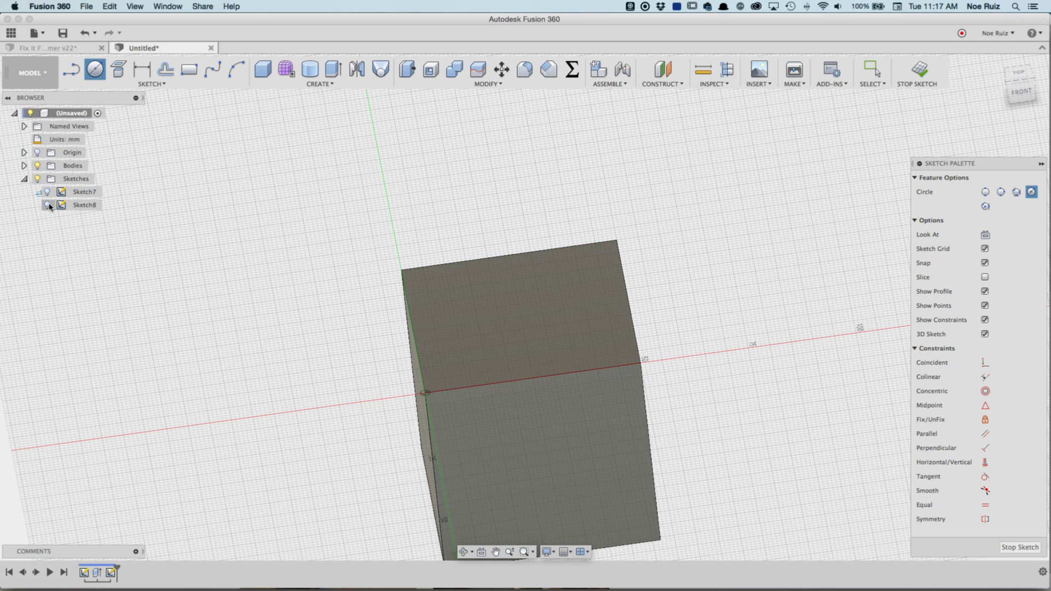
left_click(48, 205)
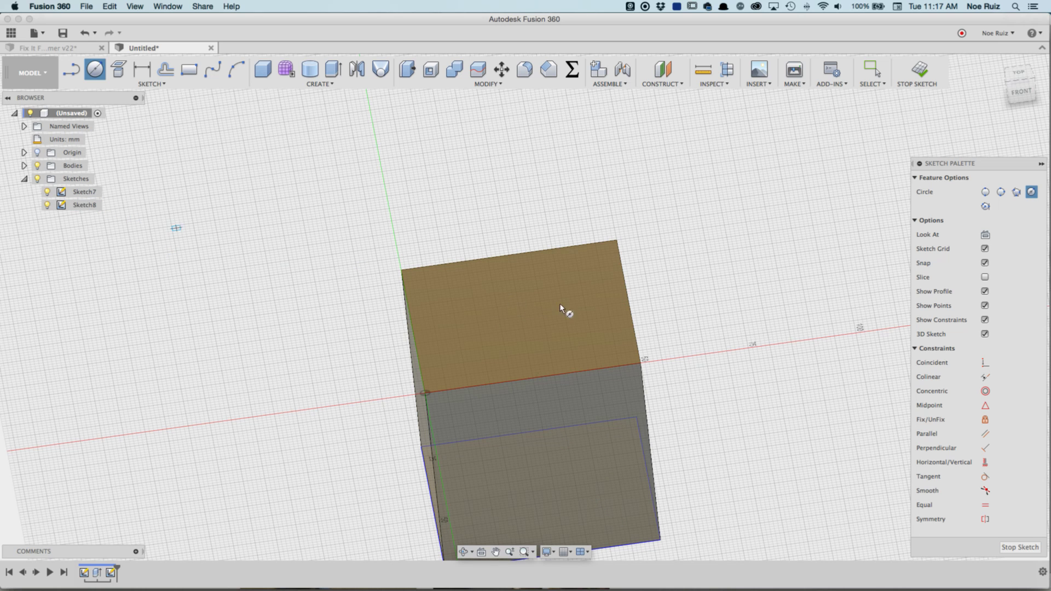
middle_click_drag(658, 324, 580, 279, "shift")
left_click(518, 300)
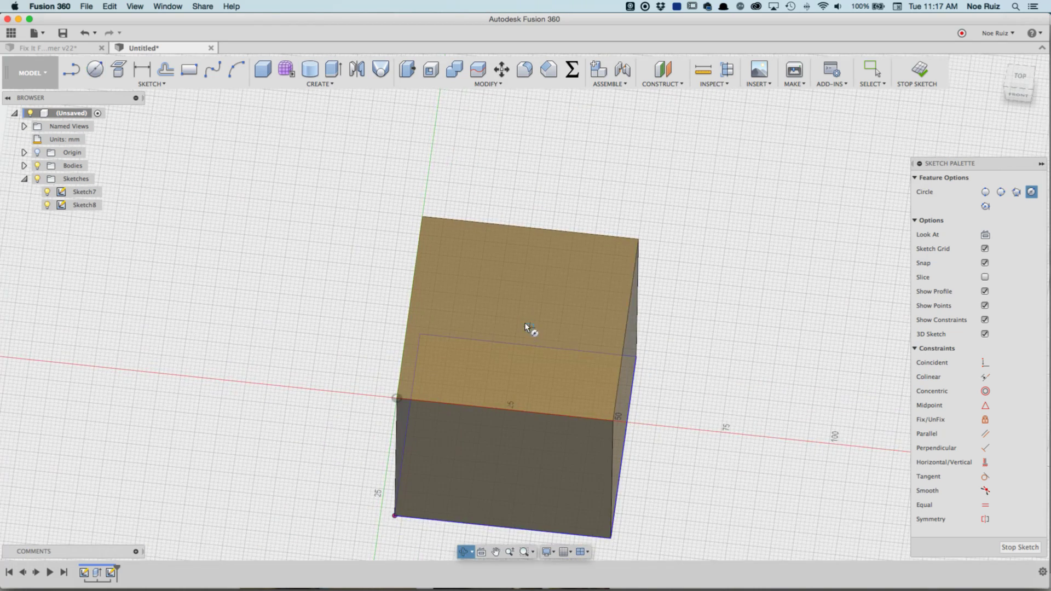
left_click(491, 294)
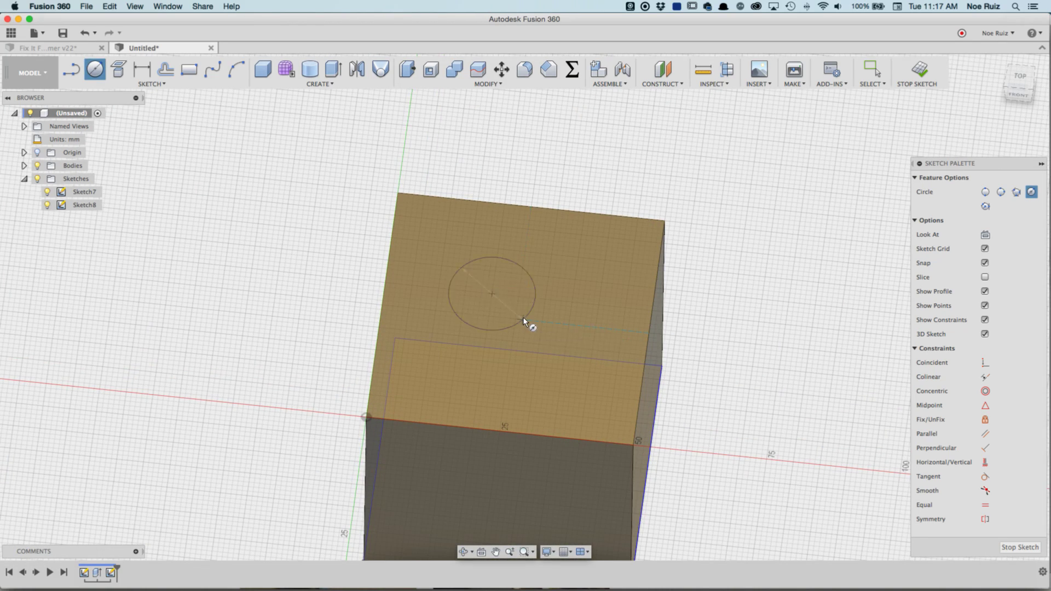
left_click(524, 317)
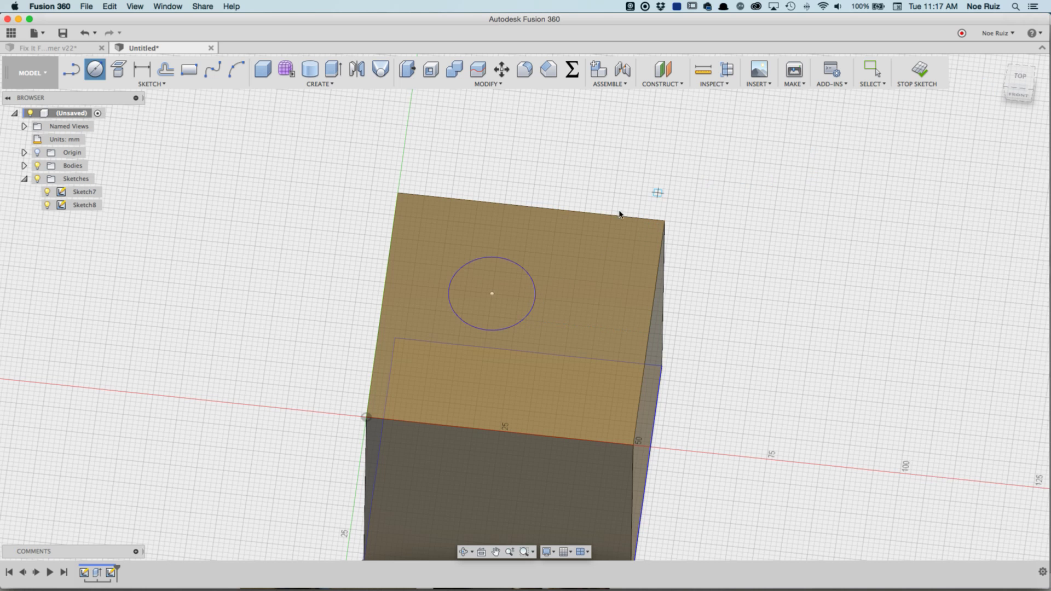
Step: Extrude the circle 44 mm as a joined cylinder on top of the block
key("e")
left_click(492, 282)
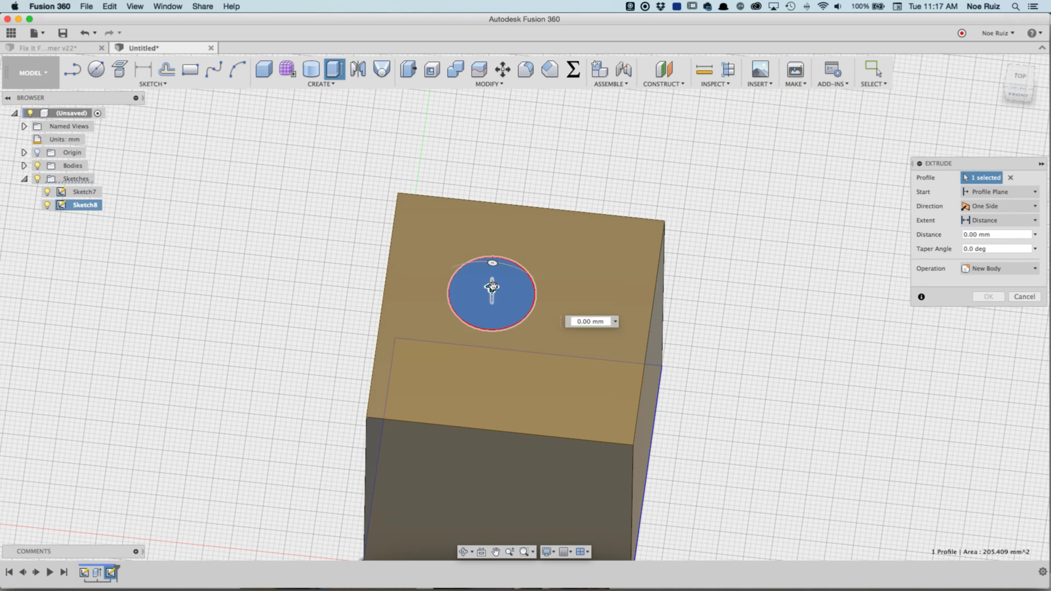
left_click_drag(492, 286, 490, 156)
scroll(663, 317, "down", 3)
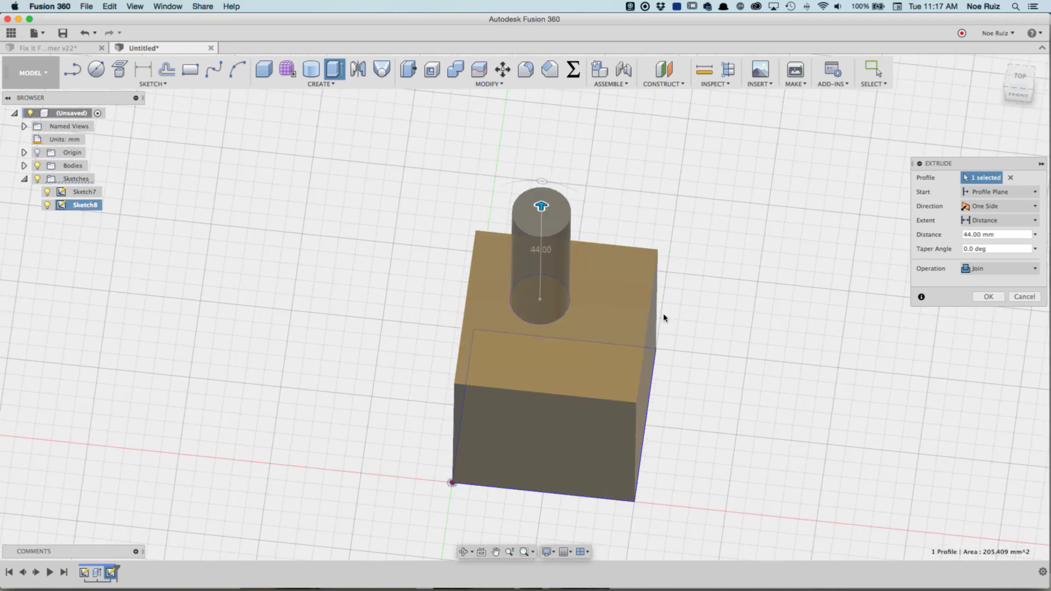
middle_click_drag(664, 318, 876, 314, "shift")
left_click(988, 296)
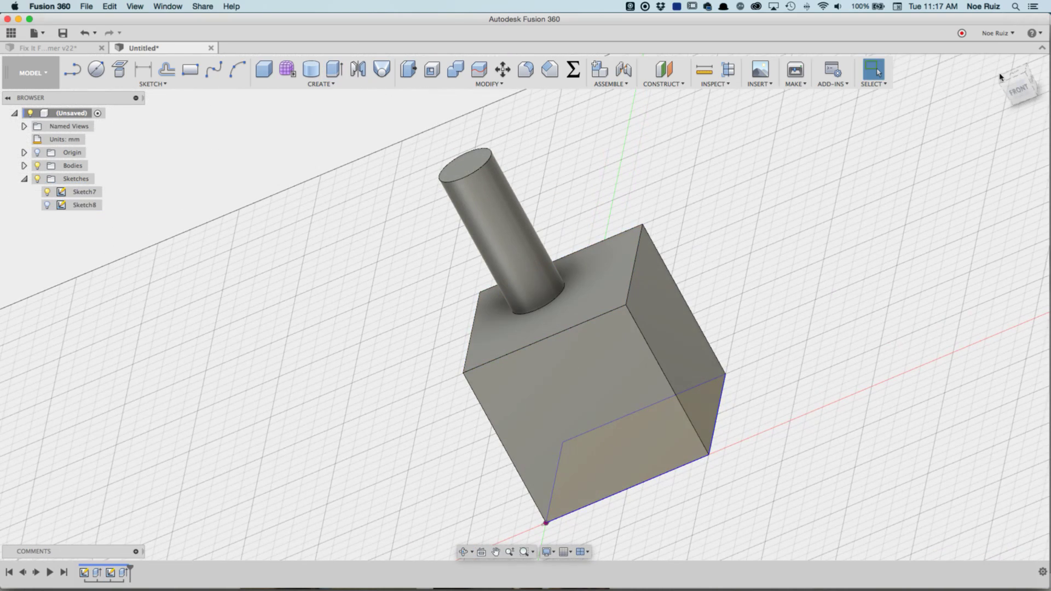
left_click(999, 64)
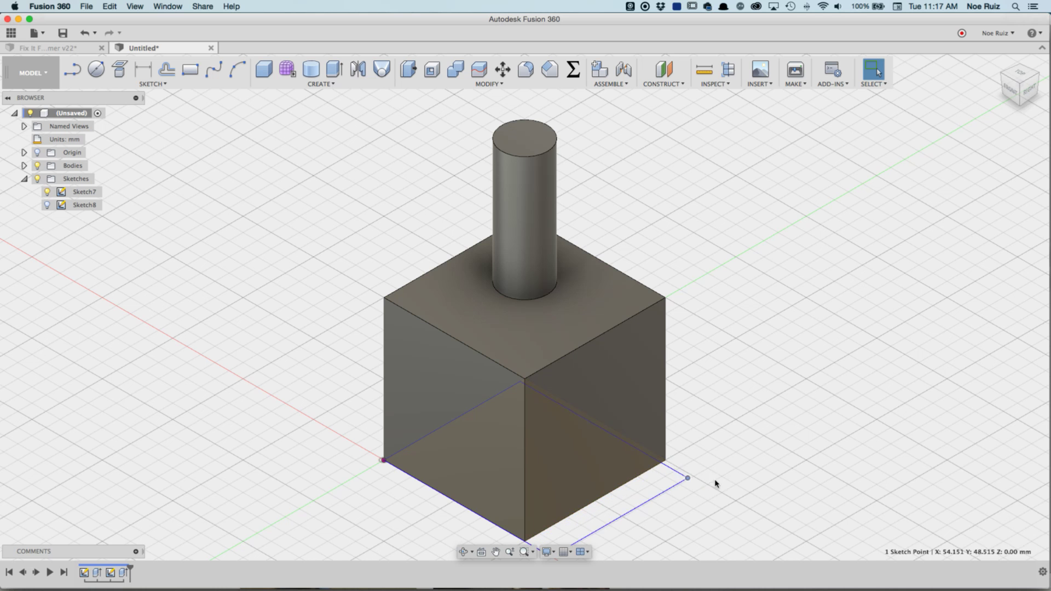
Step: Edit the base block extrusion to make it 100 mm tall
left_click(985, 408)
scroll(985, 407, "down", 2)
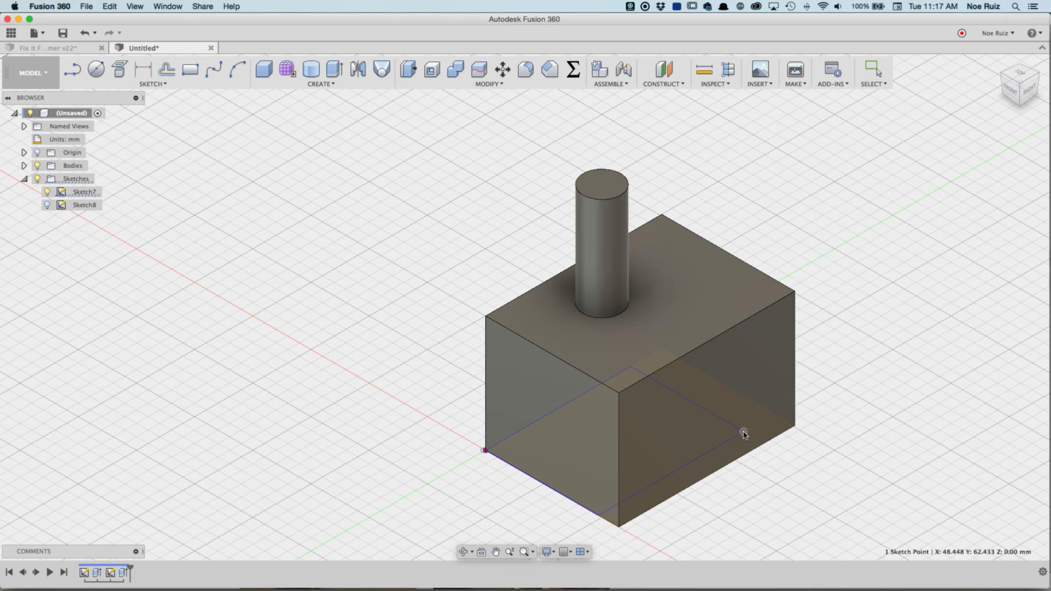
left_click(743, 432)
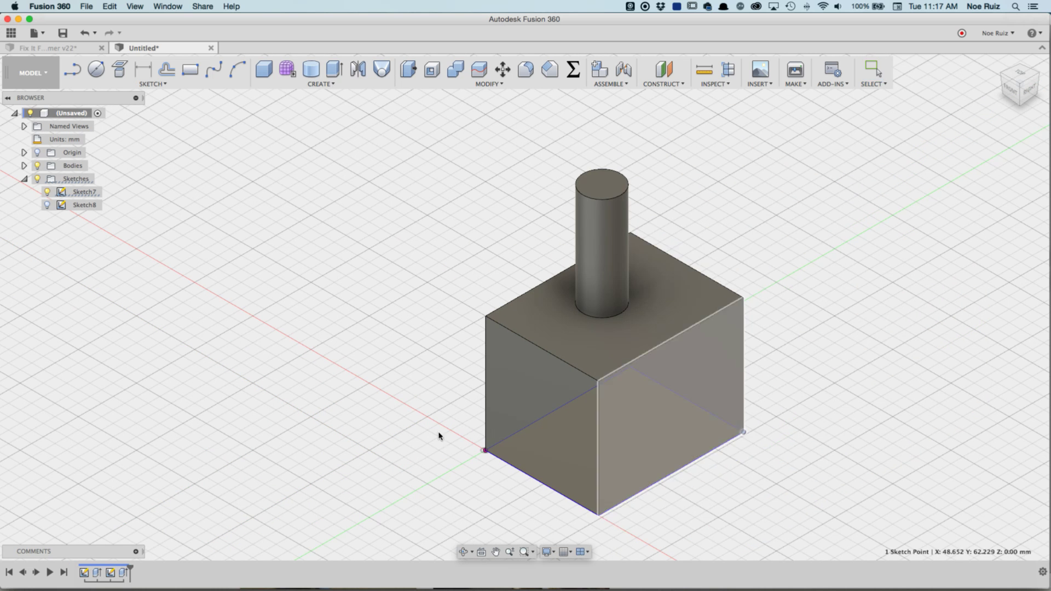
double_click(97, 574)
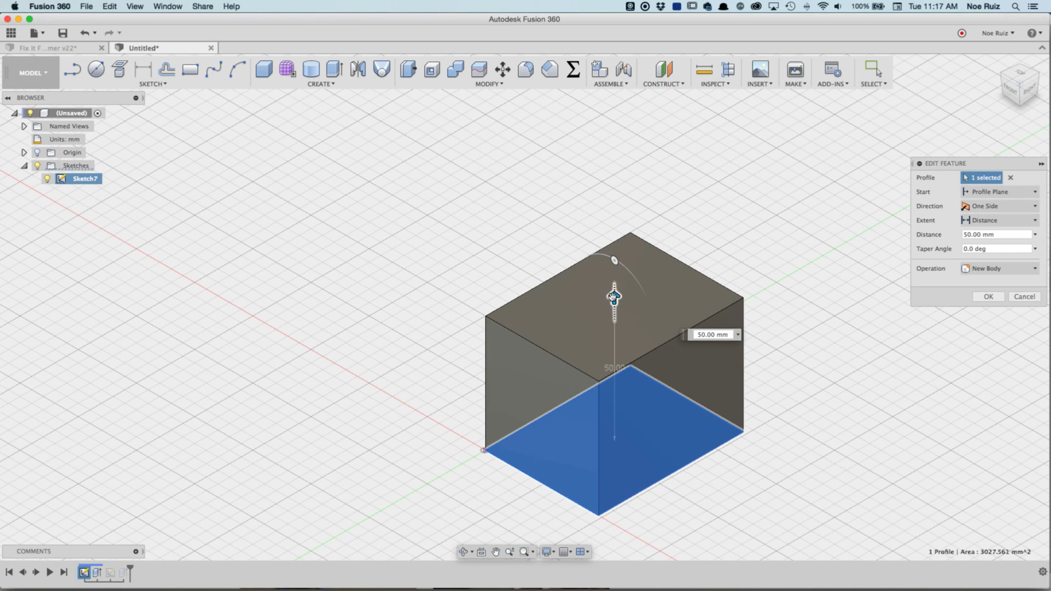
left_click_drag(614, 298, 614, 164)
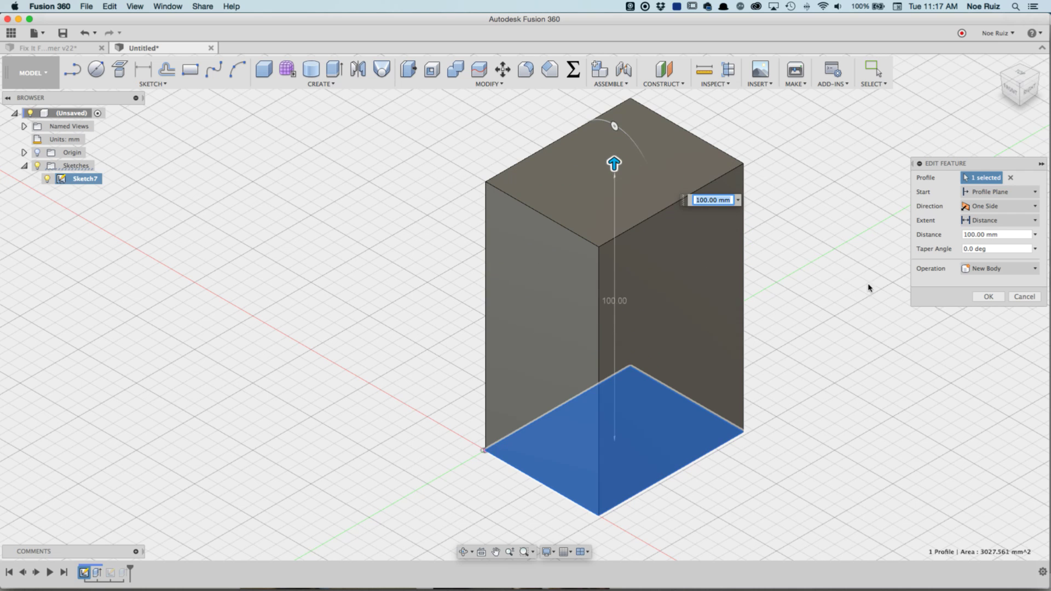
left_click(985, 297)
mouse_move(809, 216)
middle_mouse_down("shift")
mouse_move(756, 305)
mouse_move(784, 324)
mouse_move(696, 256)
middle_mouse_up("shift")
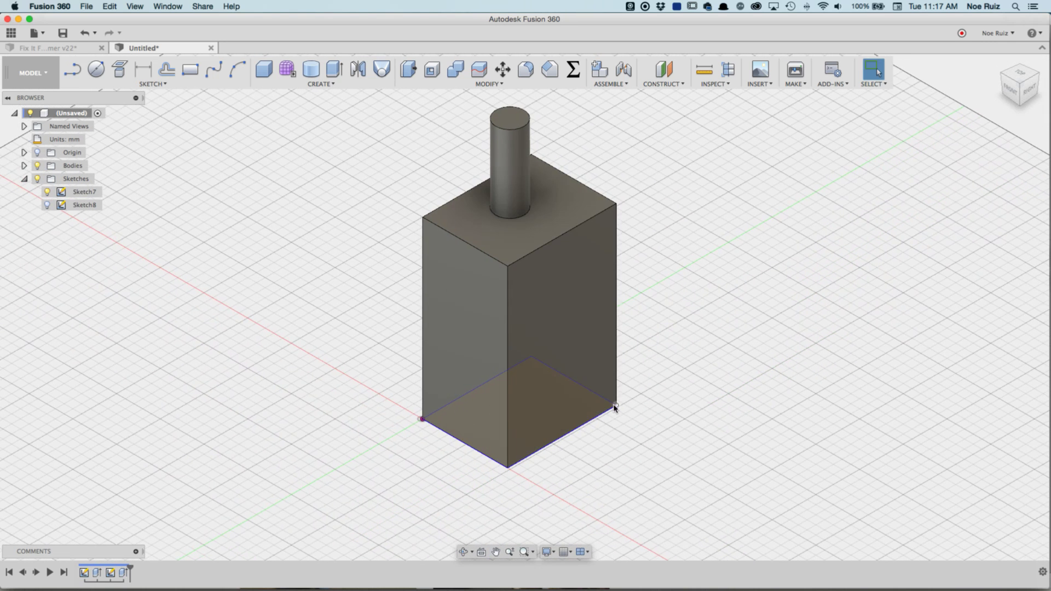
Step: Drag the base square's corner outward to widen the block
left_click(681, 439)
left_click_drag(681, 439, 685, 441)
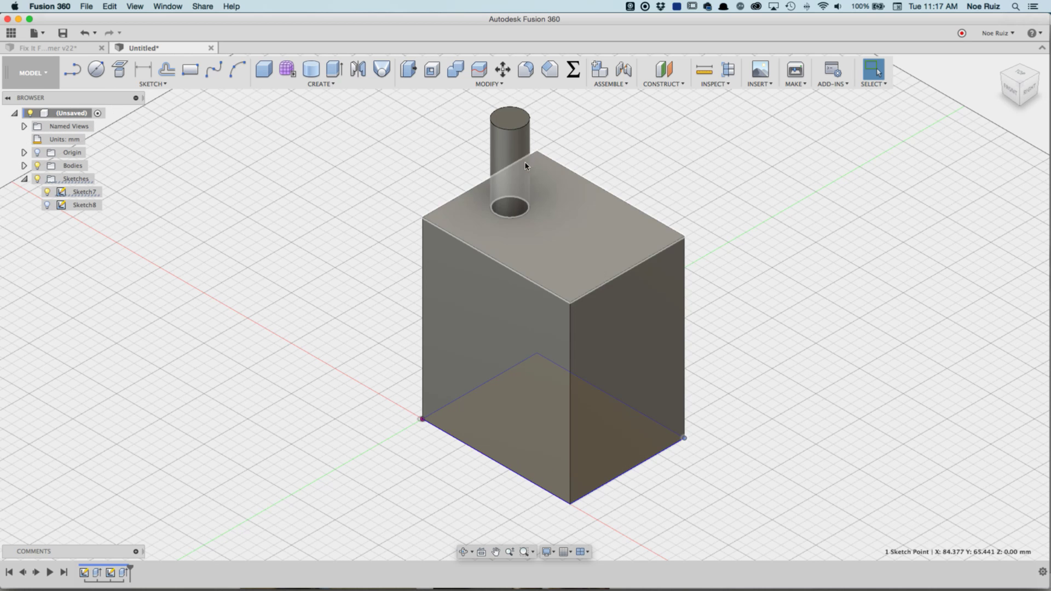
left_click(503, 126)
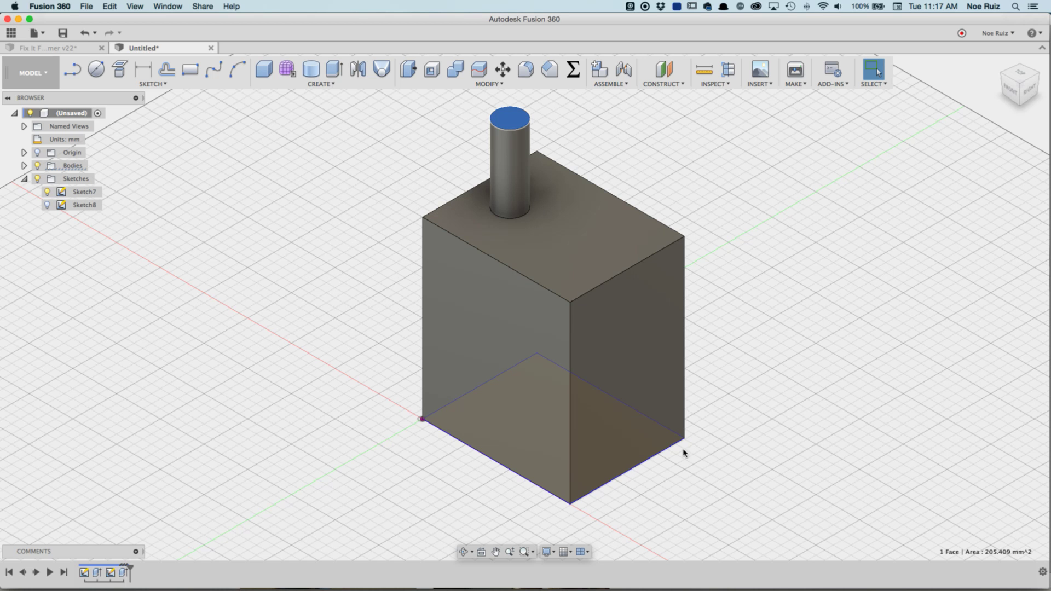
left_click_drag(686, 442, 776, 415)
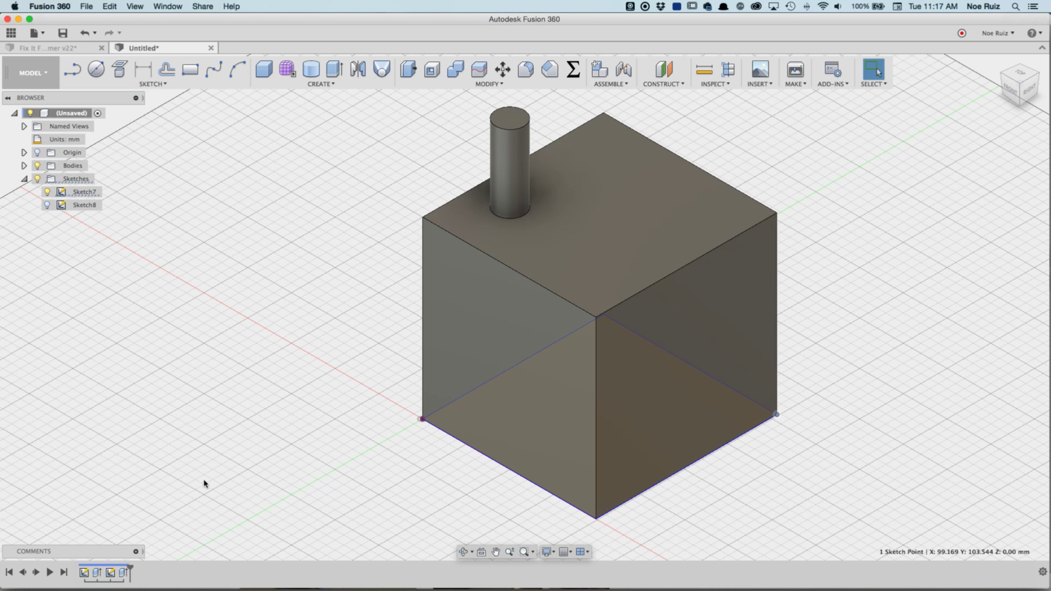
Step: Reopen the sketch, move the circle aside, and draw a vertical line between the top and bottom midpoints
double_click(110, 572)
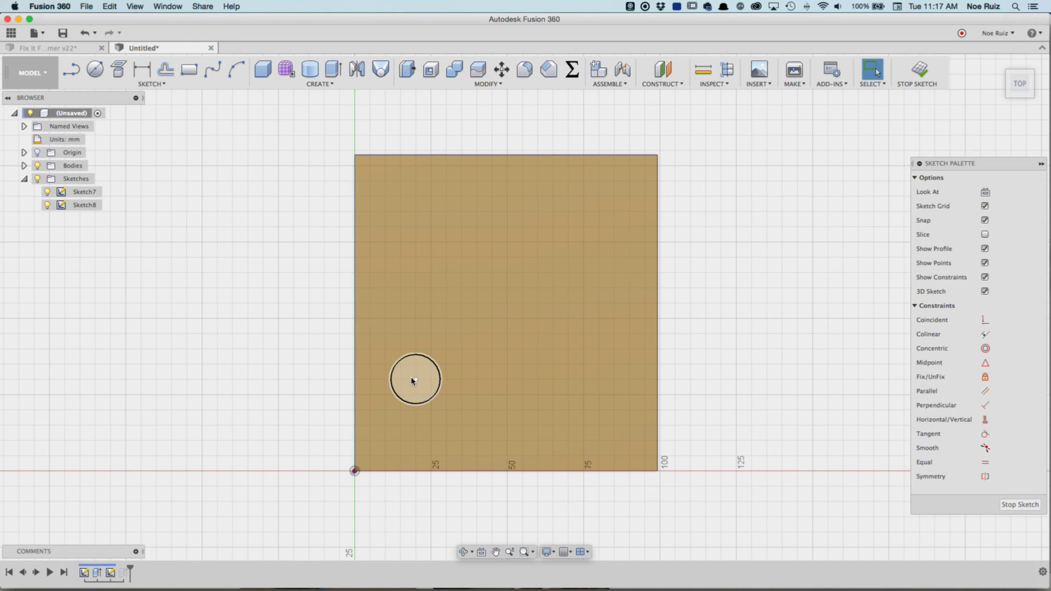
mouse_move(416, 380)
left_mouse_down()
mouse_move(763, 242)
mouse_move(781, 171)
mouse_move(817, 169)
left_mouse_up()
left_click(71, 69)
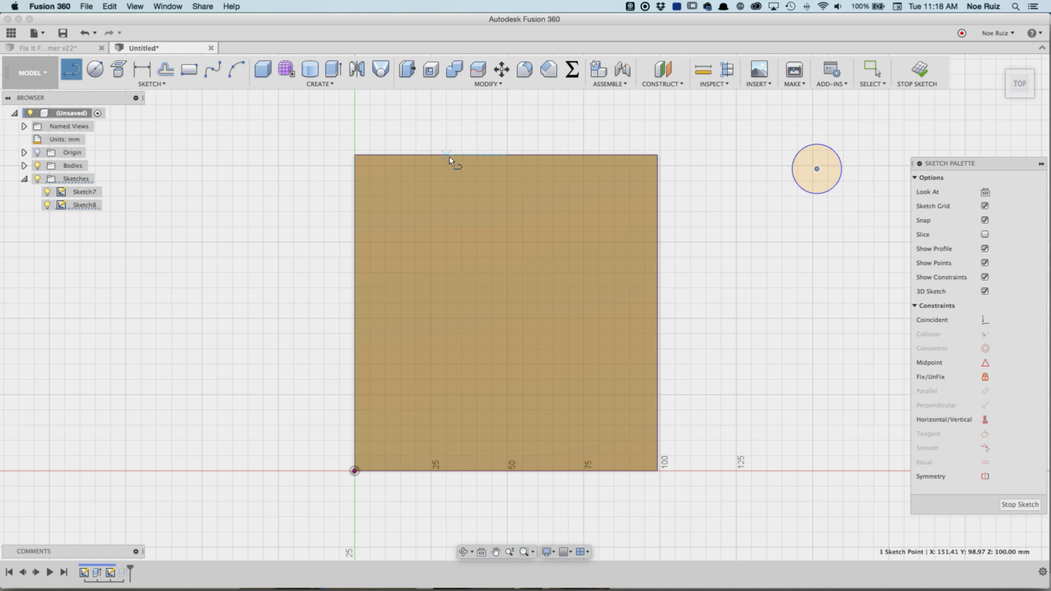
left_click(508, 157)
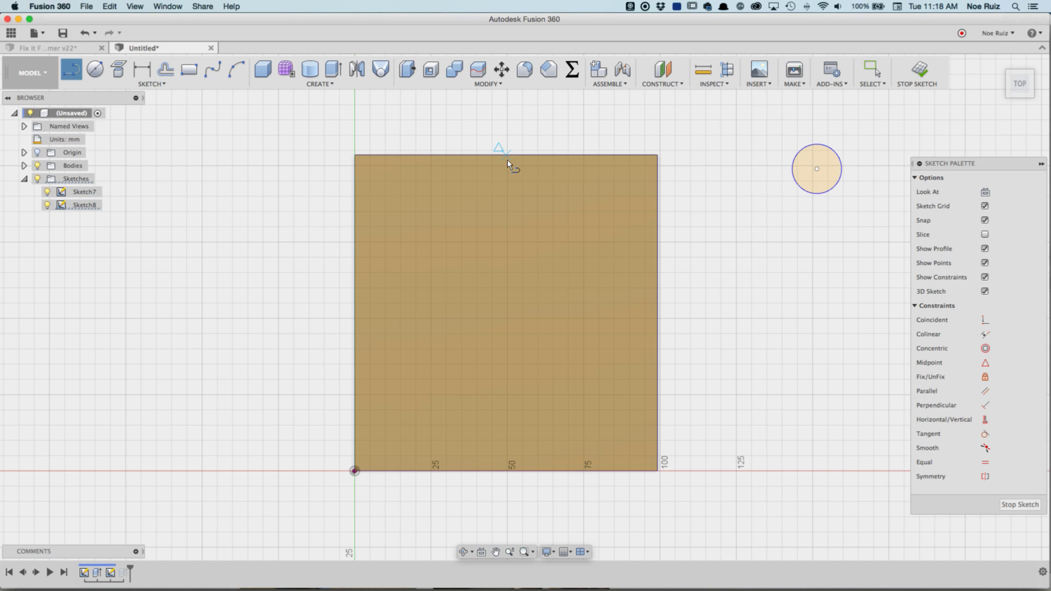
double_click(505, 472)
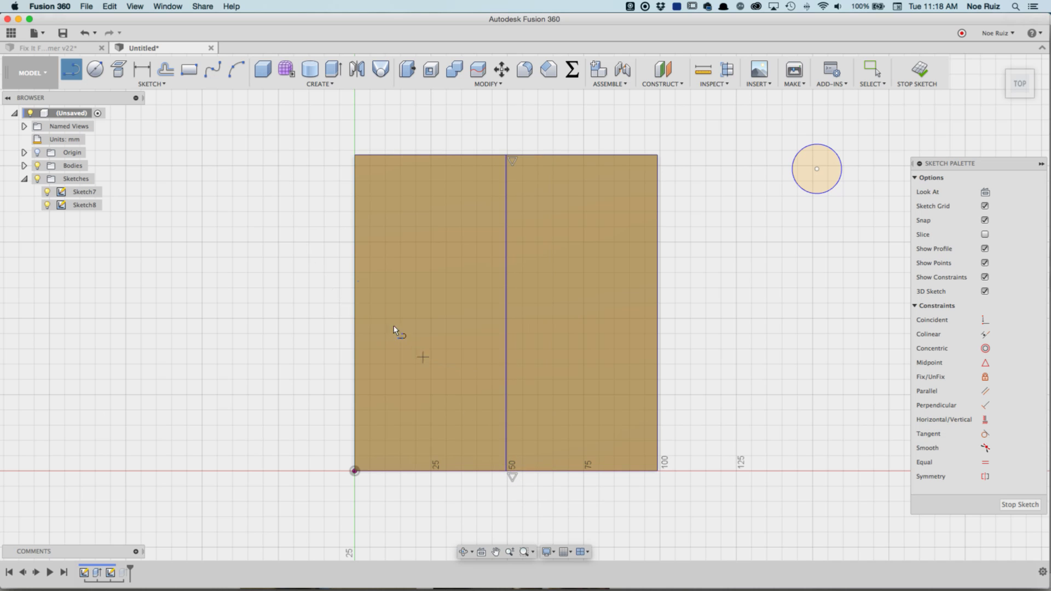
Step: Draw a horizontal line joining the left and right edge midpoints
left_click(355, 312)
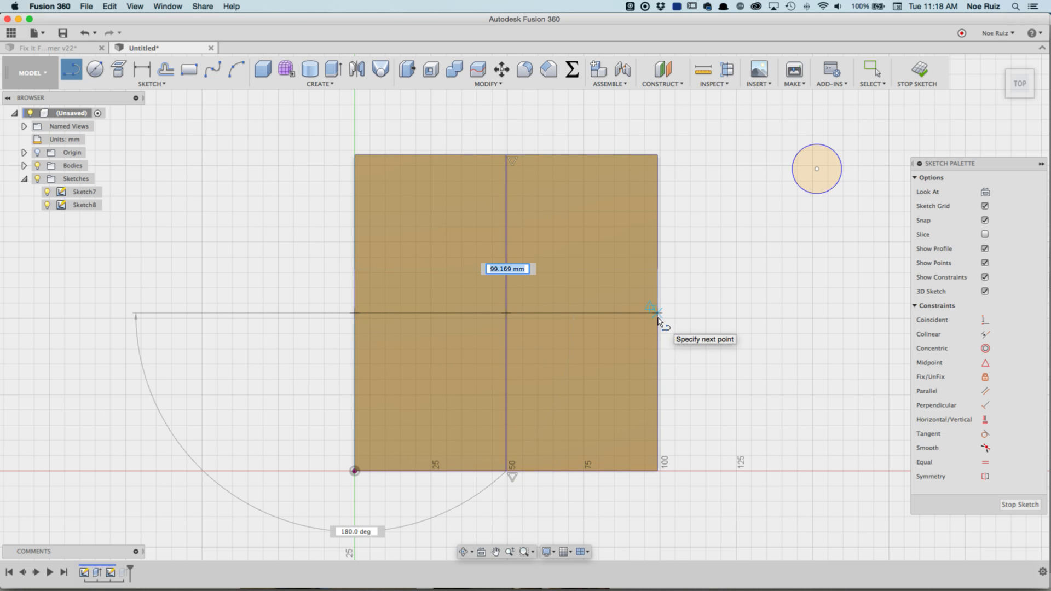
double_click(658, 317)
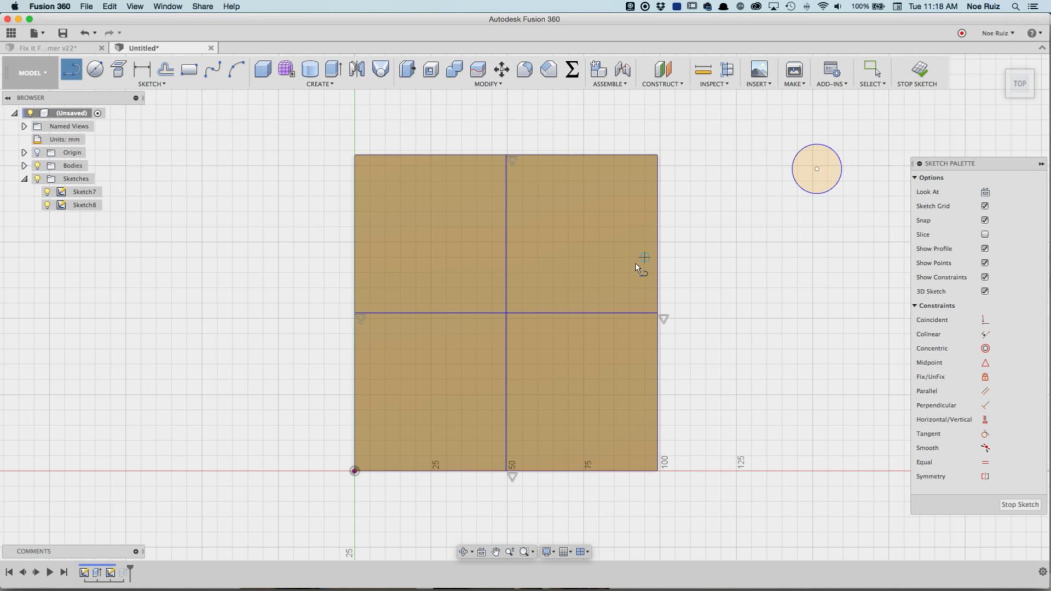
scroll(666, 321, "up", 1)
key("Escape")
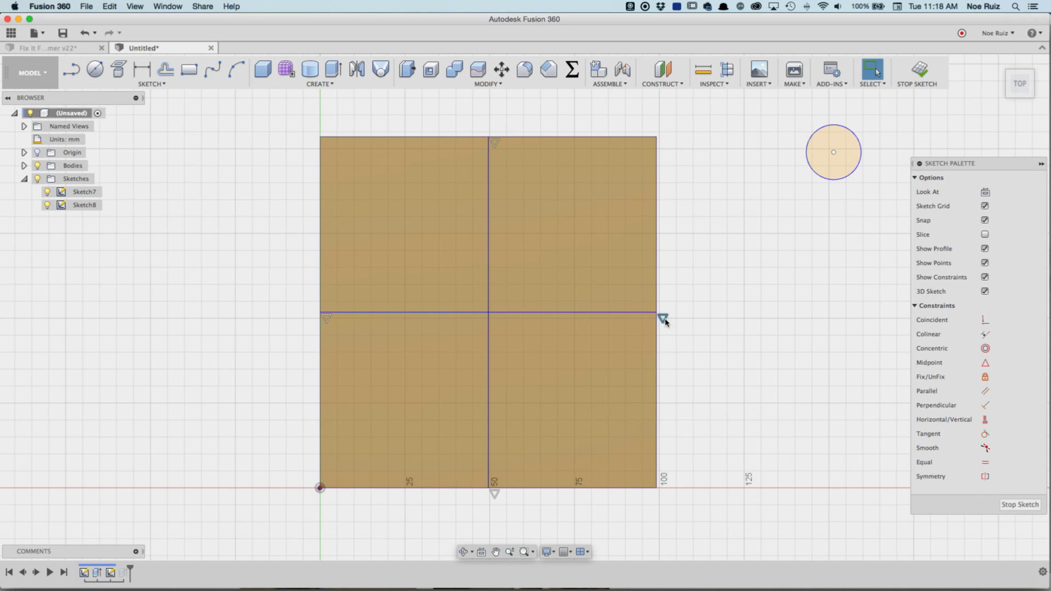
Step: Select both the horizontal and vertical centre lines
left_click(662, 318)
left_click(495, 495)
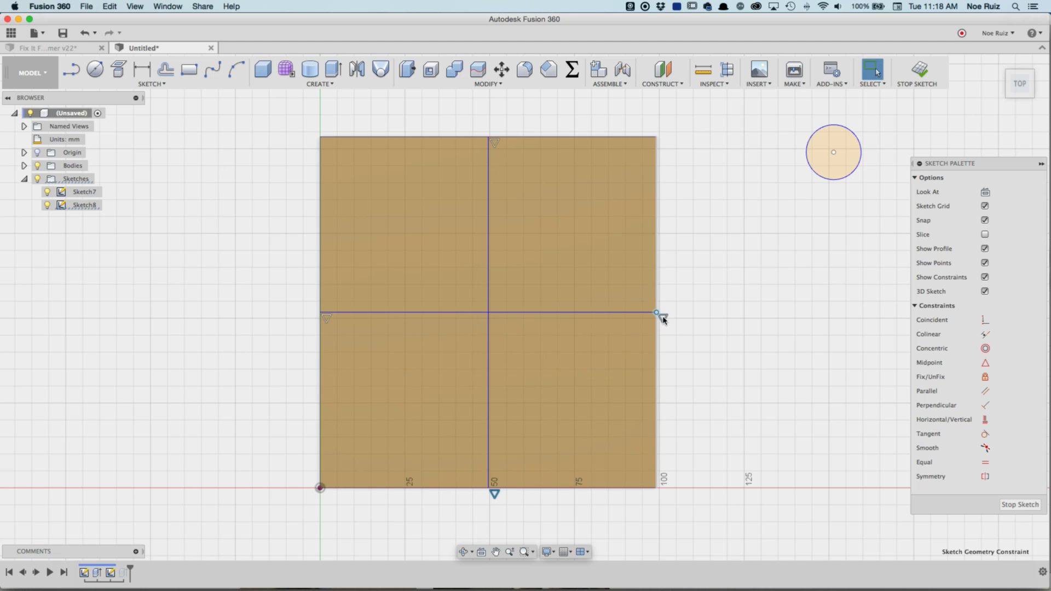
left_click(663, 319)
left_click(656, 263)
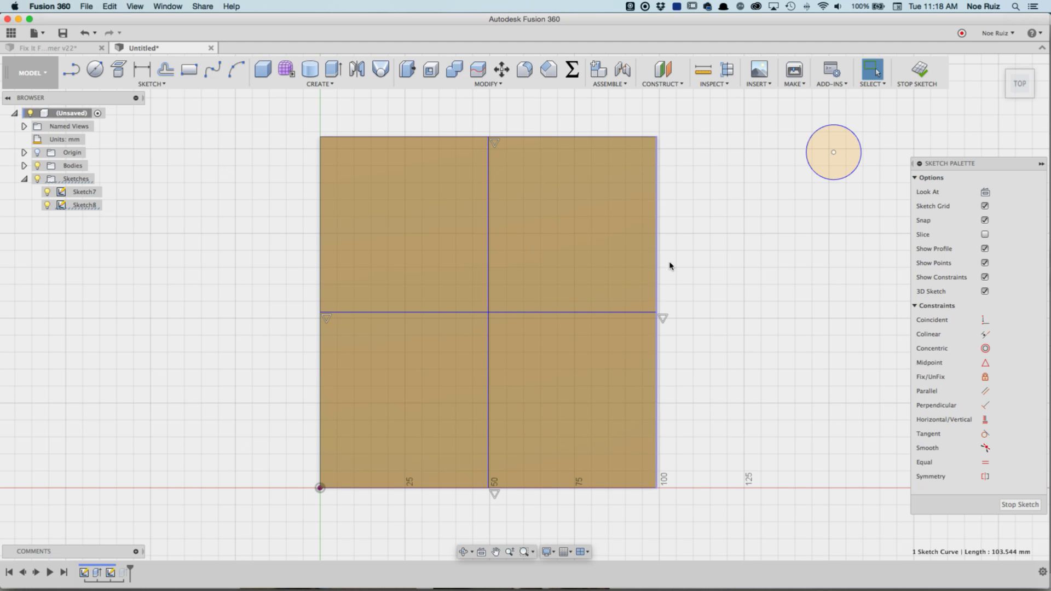
left_click(697, 262)
scroll(681, 276, "down", 1)
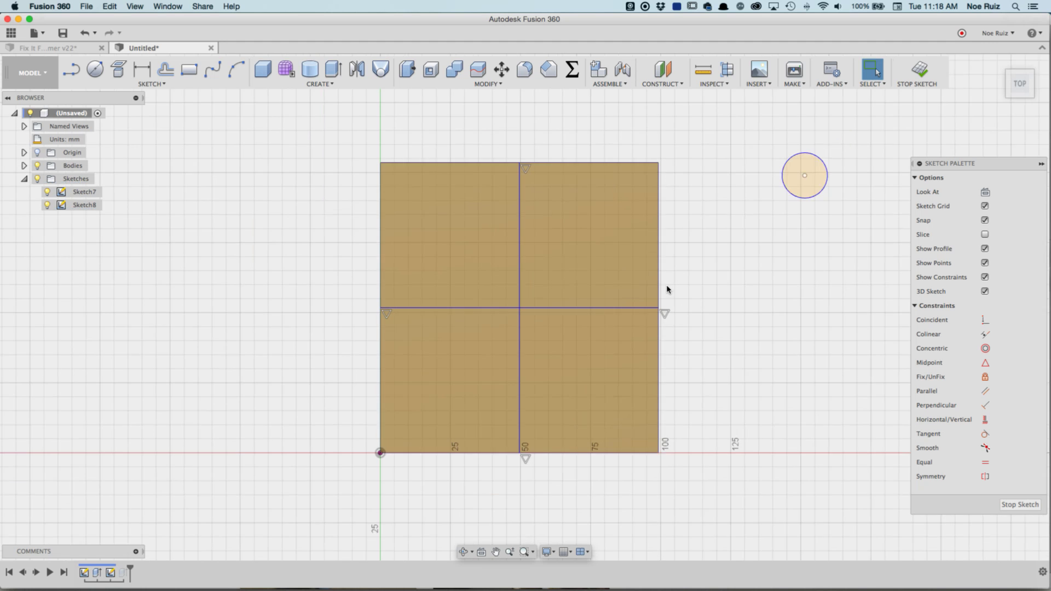
left_click(574, 316)
left_click(574, 315)
left_click(575, 309)
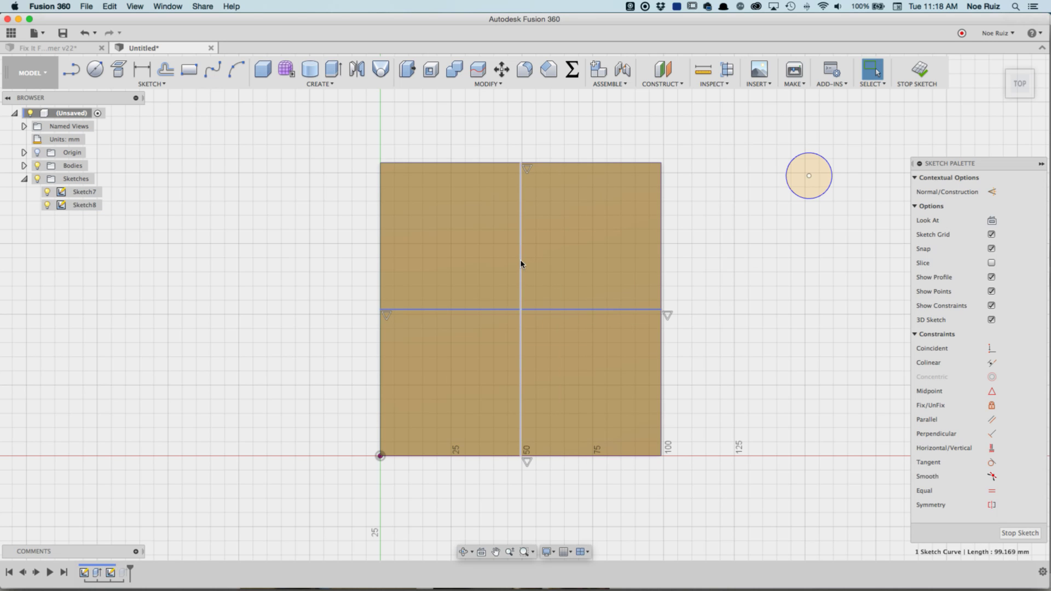
left_click(520, 263, "shift")
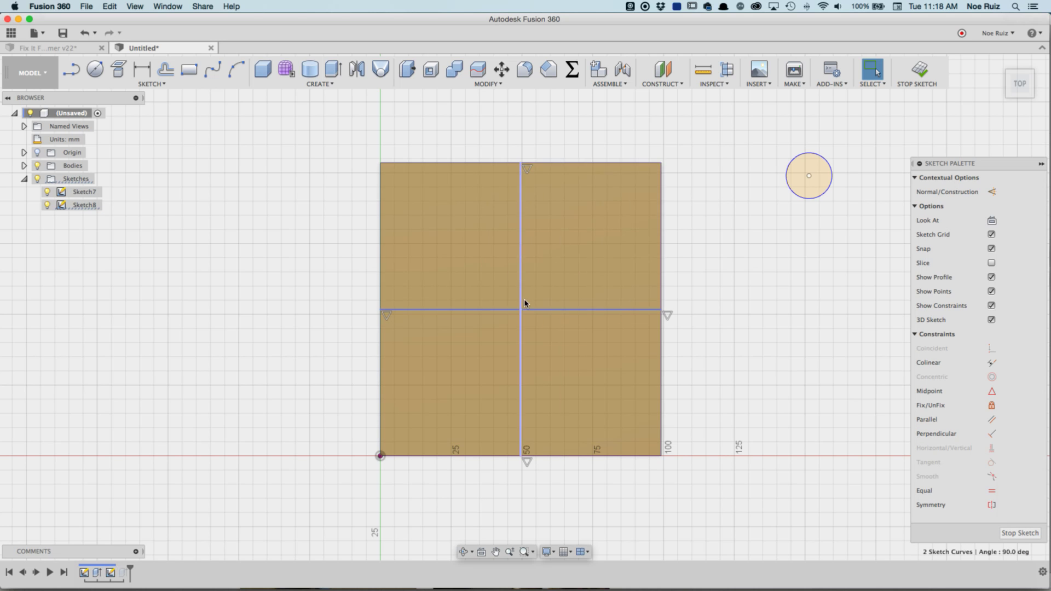
Step: Convert both centre lines to construction lines
left_click(992, 192)
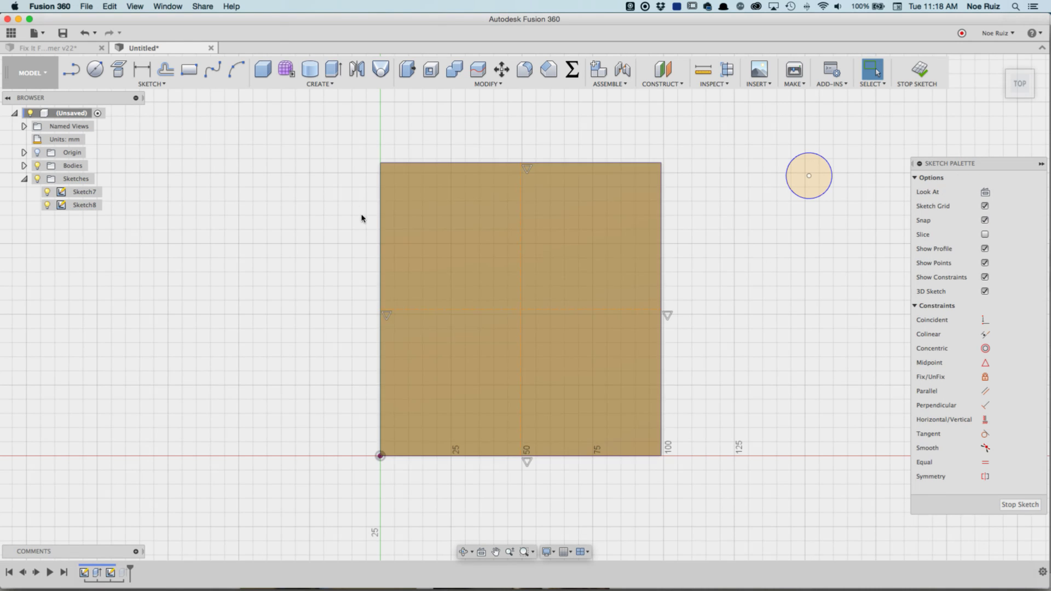
left_click(462, 228)
left_click(324, 192)
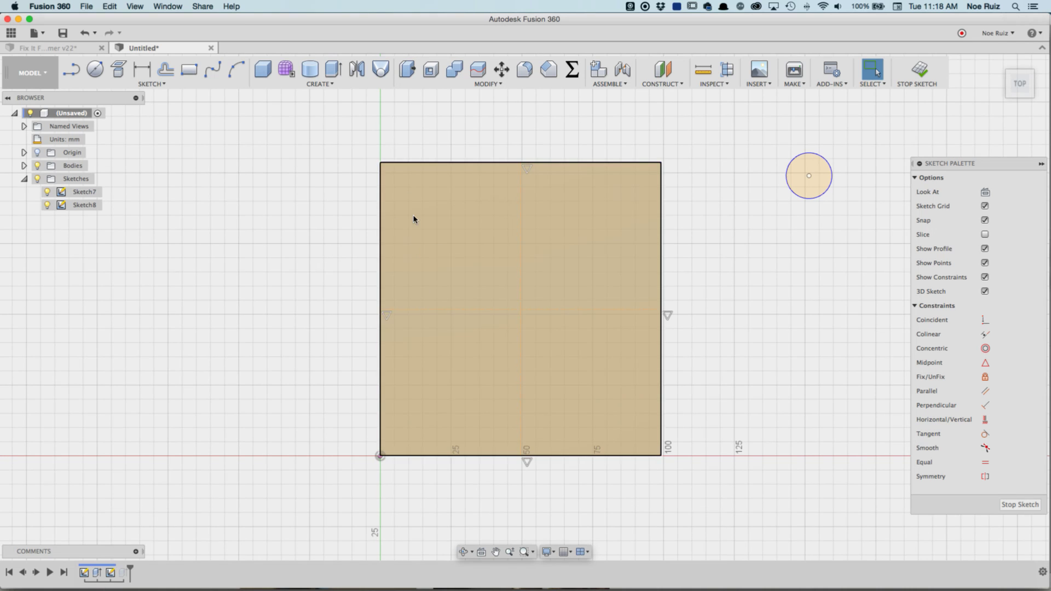
left_click(413, 219)
left_click(298, 220)
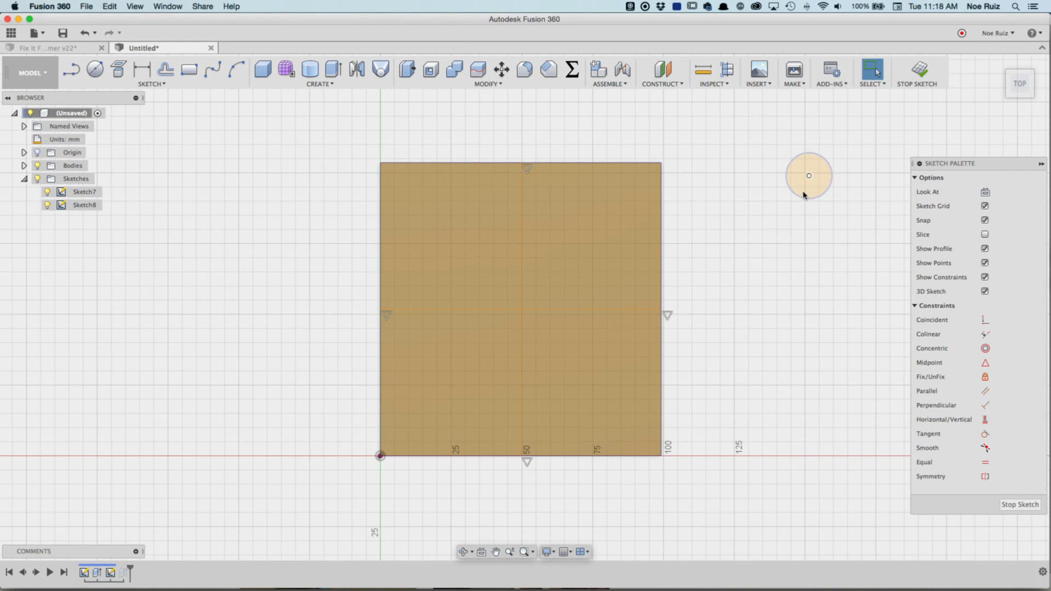
Step: Snap the circle's centre onto the centre lines' intersection and finish the sketch
mouse_move(809, 177)
left_mouse_down()
mouse_move(786, 218)
mouse_move(709, 230)
mouse_move(521, 314)
left_mouse_up()
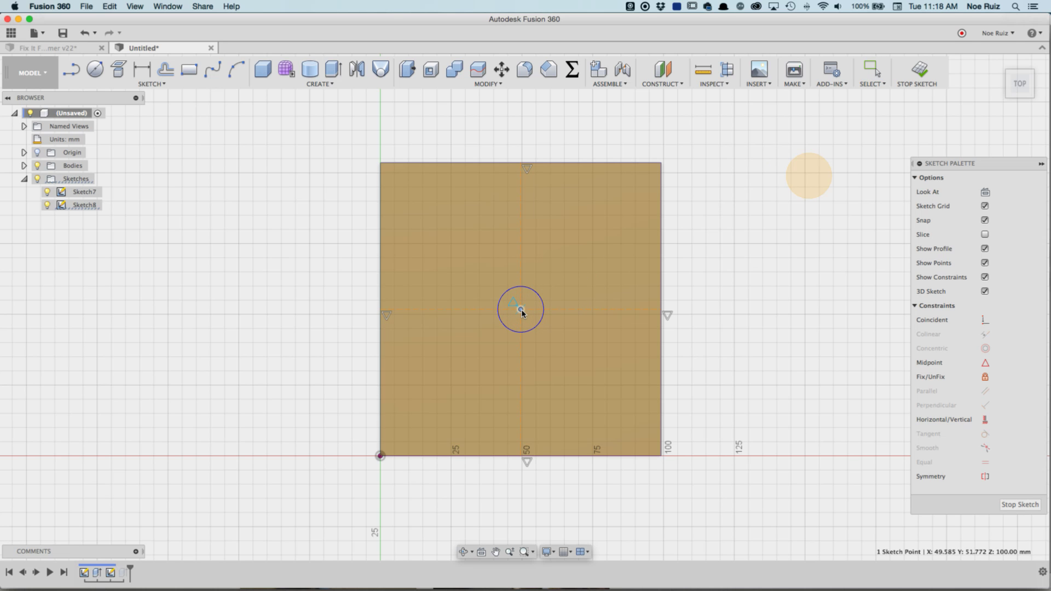
left_click_drag(522, 314, 522, 313)
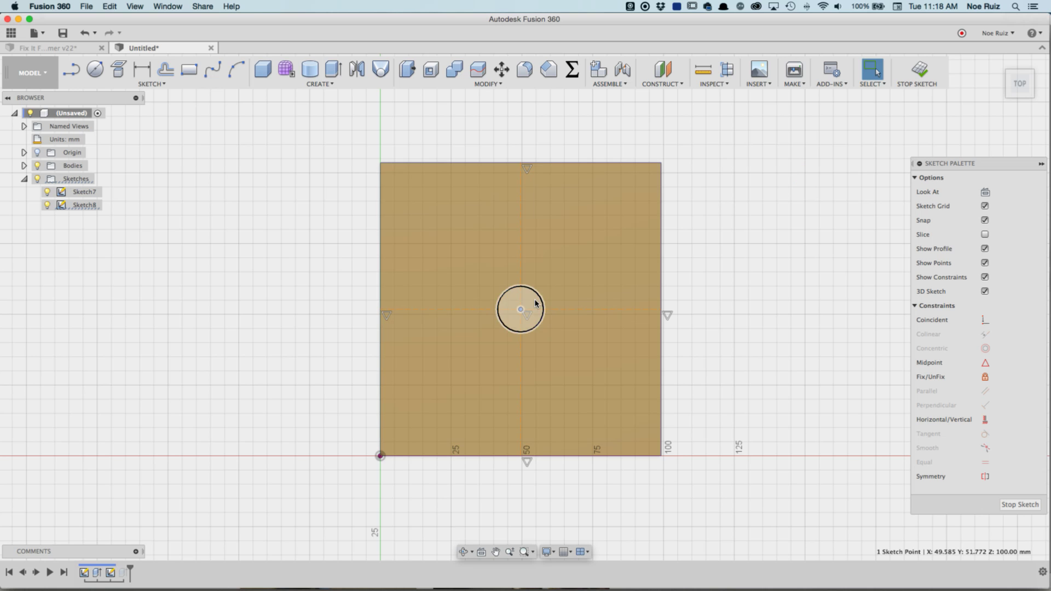
scroll(523, 313, "up", 3)
scroll(526, 320, "down", 2)
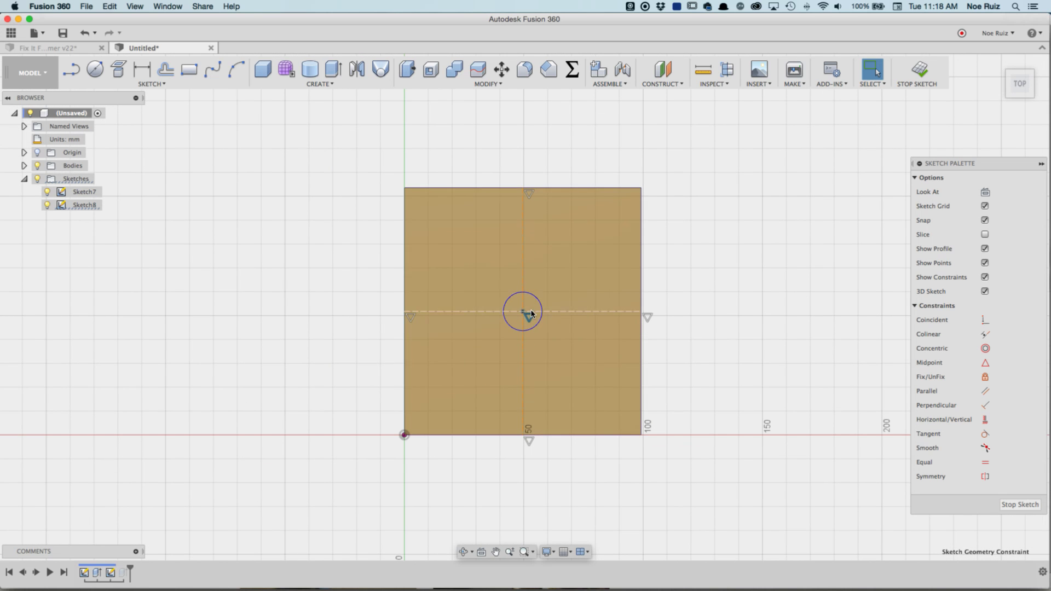
left_click(914, 79)
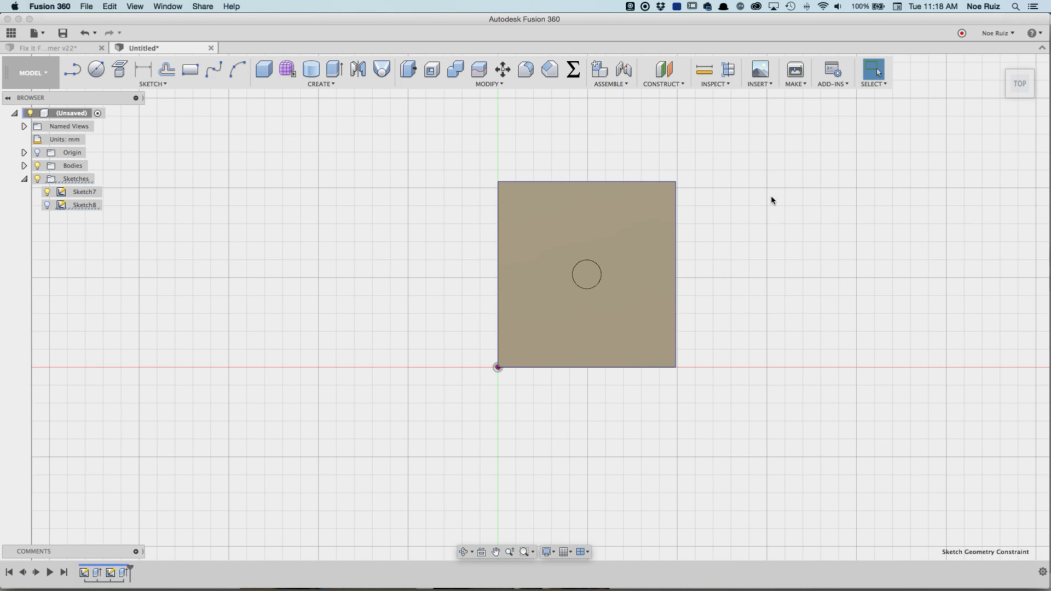
Step: Stretch the base corner outward, then reopen the box extrusion and drag its height to 45 mm
middle_click_drag(815, 271, 734, 336, "shift")
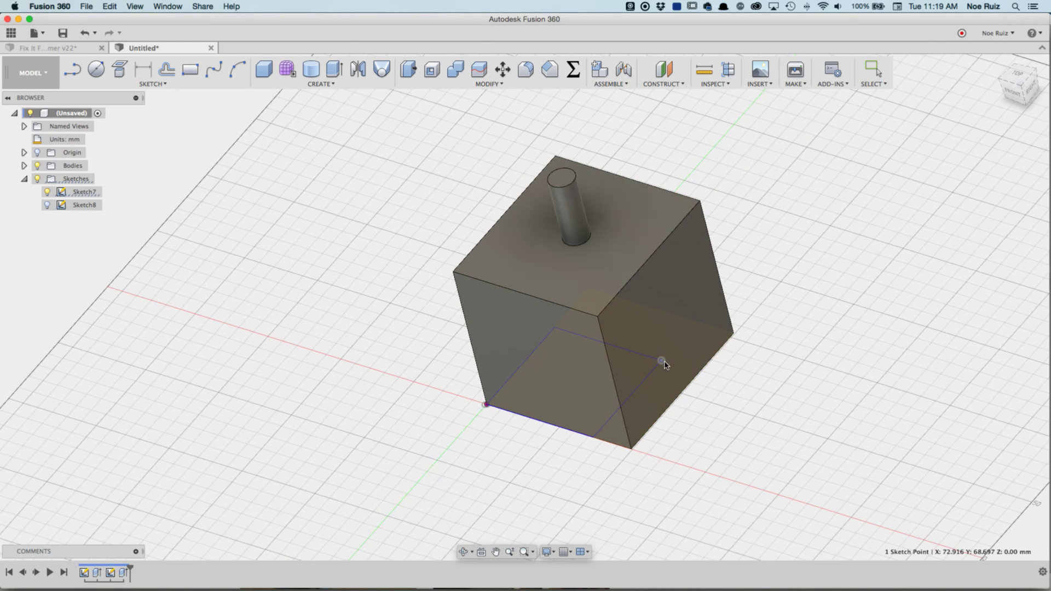
mouse_move(665, 365)
left_mouse_down()
mouse_move(846, 336)
mouse_move(882, 283)
mouse_move(1003, 397)
mouse_move(776, 357)
mouse_move(769, 346)
left_mouse_up()
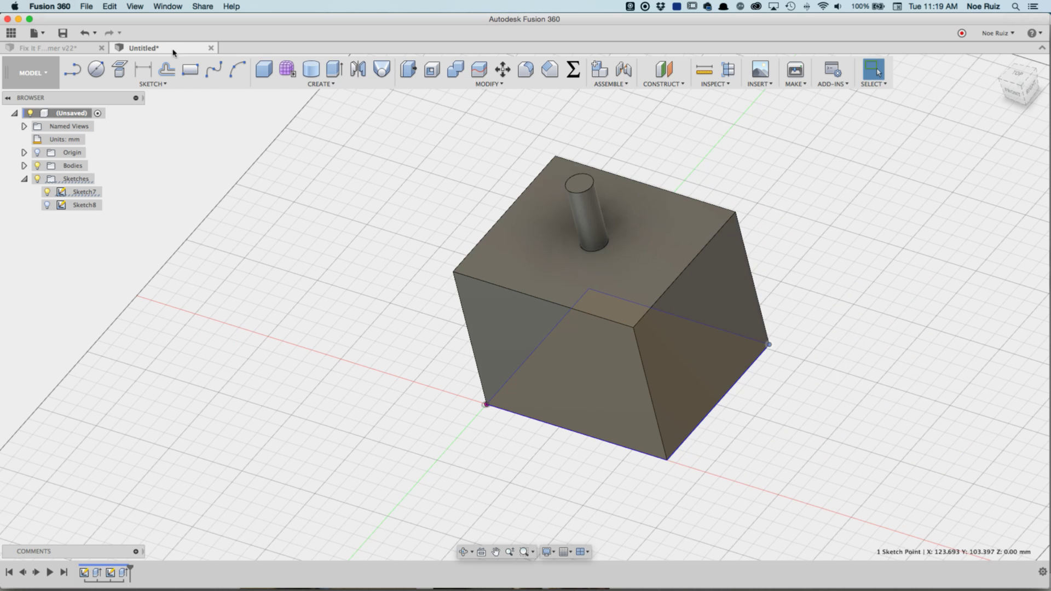
left_click(73, 46)
left_click(158, 50)
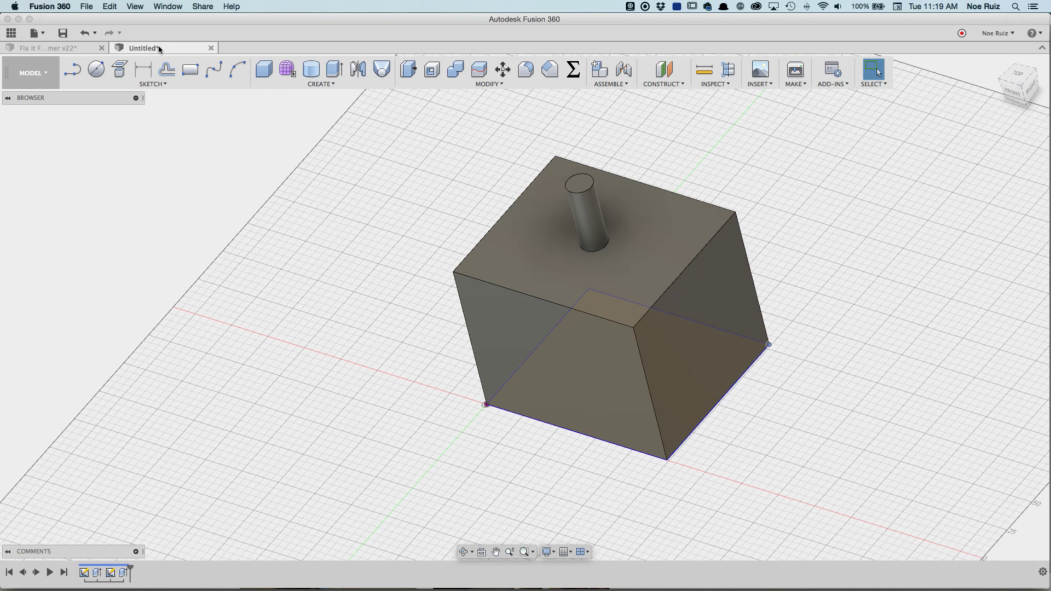
double_click(97, 572)
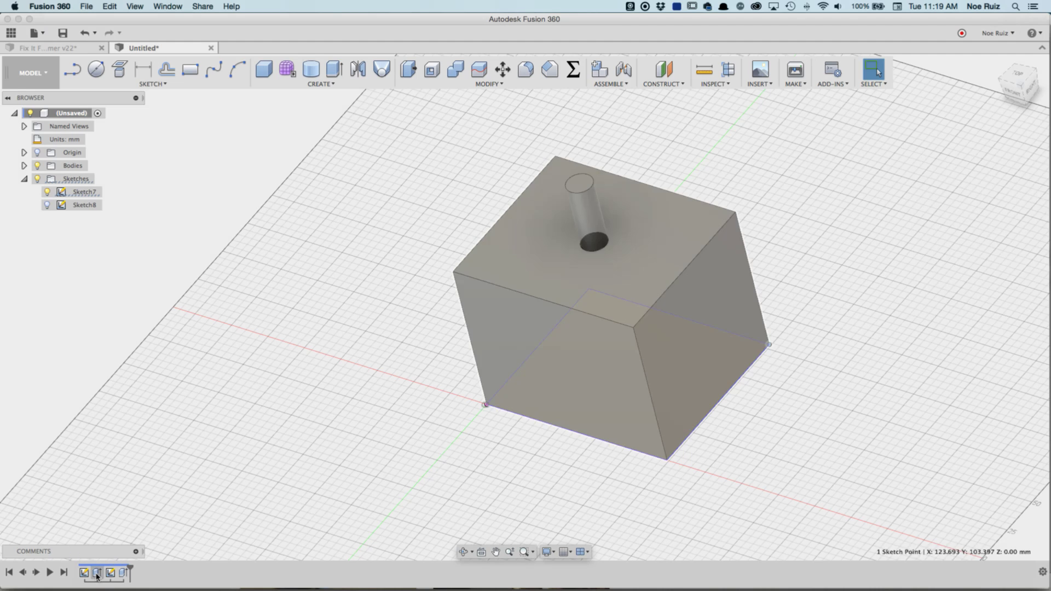
left_click_drag(591, 233, 609, 306)
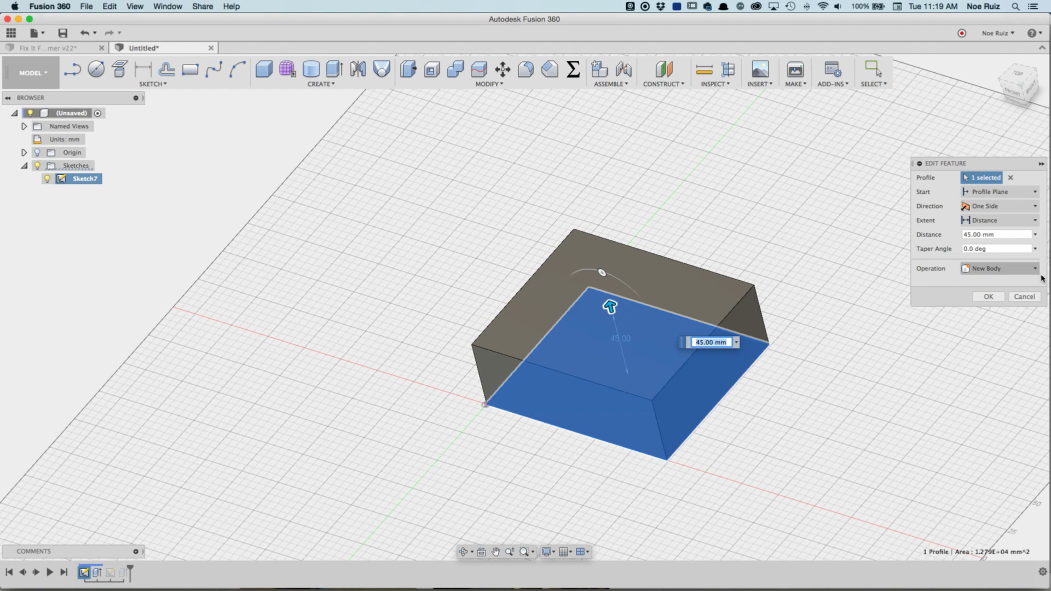
Step: Confirm the 45 mm extrusion, then re-edit it to make the box 105 mm tall
left_click(988, 297)
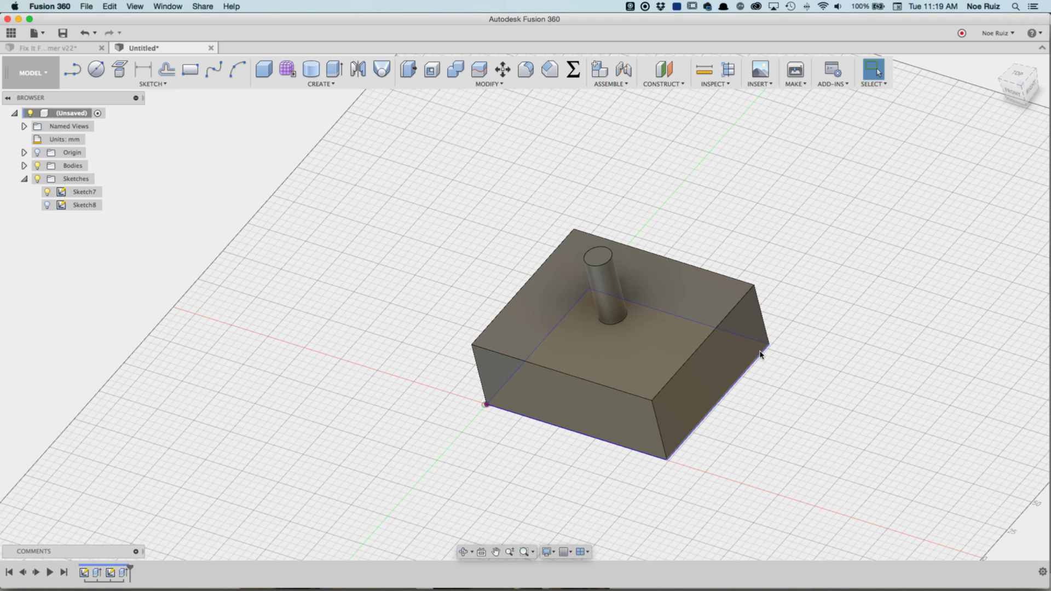
left_click(699, 352)
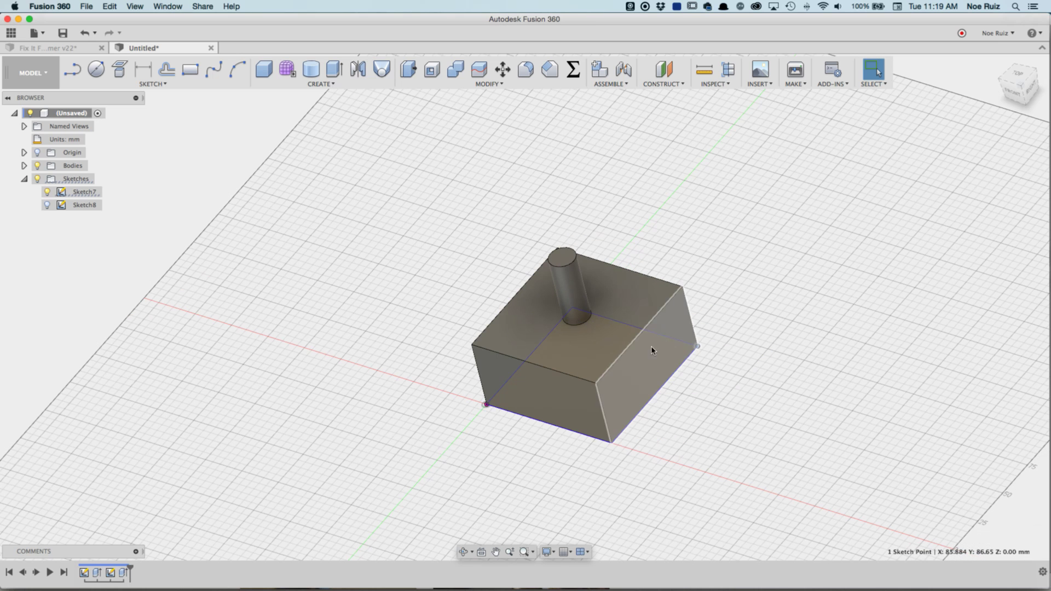
double_click(97, 573)
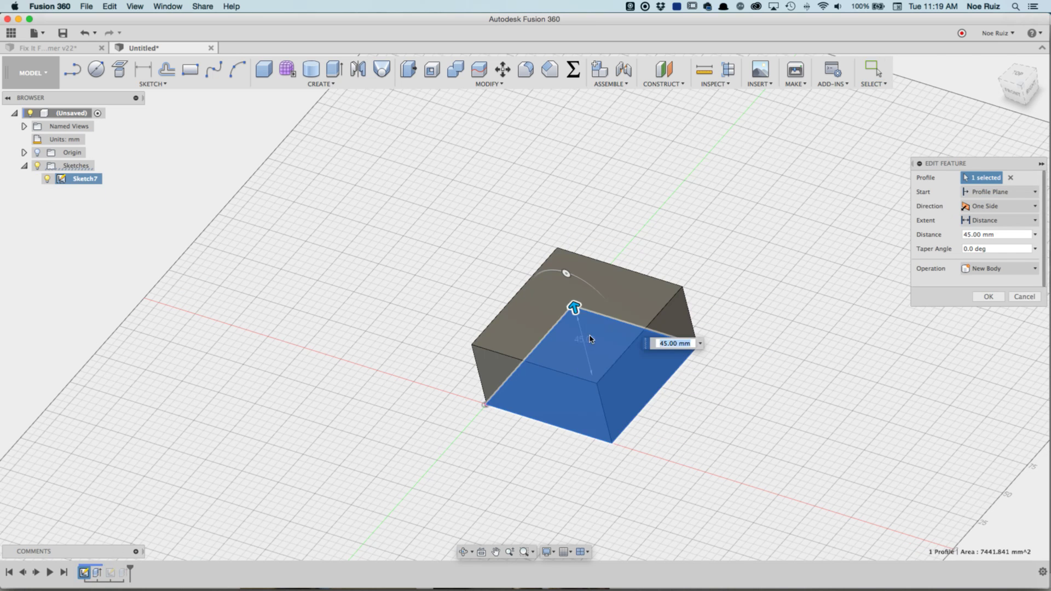
left_click_drag(571, 307, 566, 237)
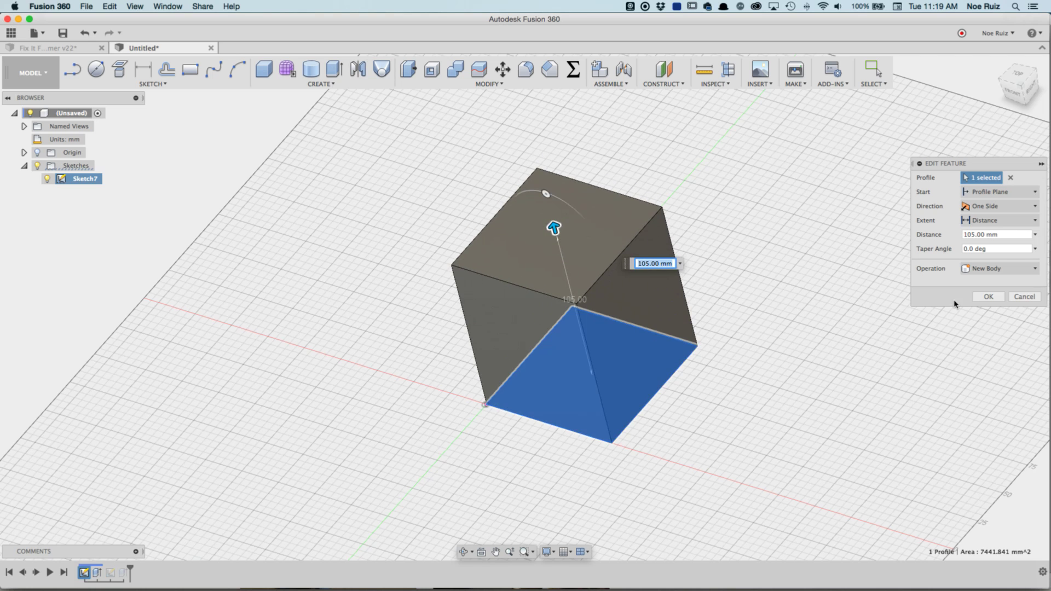
left_click(983, 297)
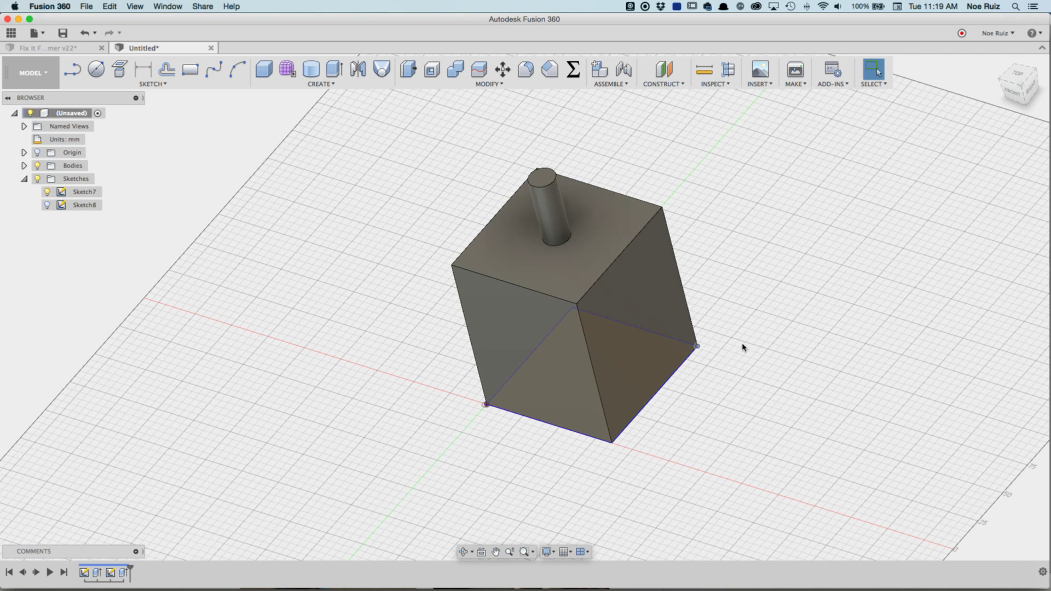
Step: Pull the base sketch corner outward to widen the box and return to the home view
left_click_drag(697, 346, 798, 326)
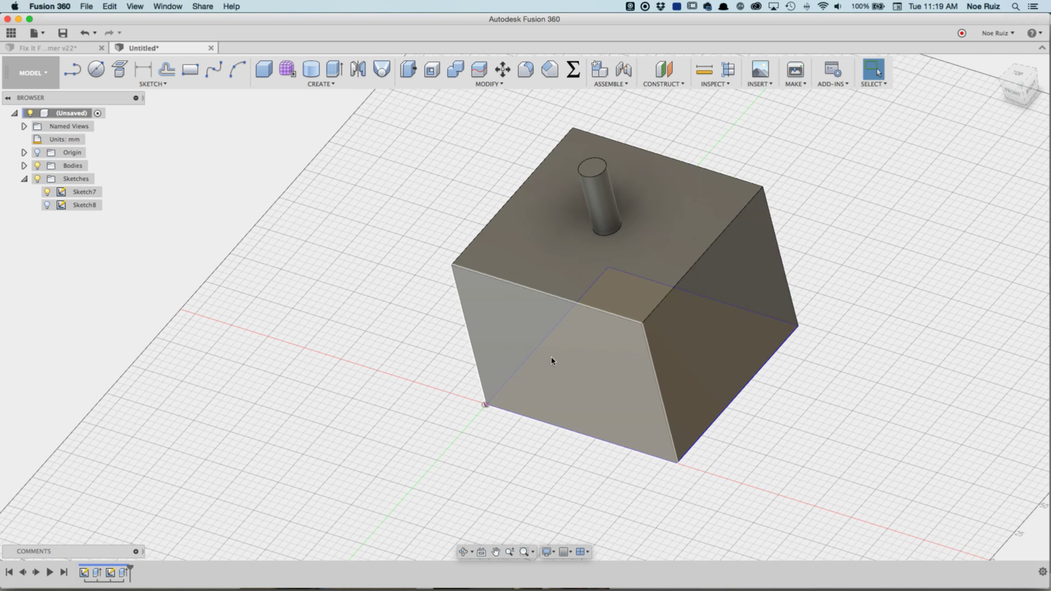
middle_click_drag(453, 301, 525, 290, "shift")
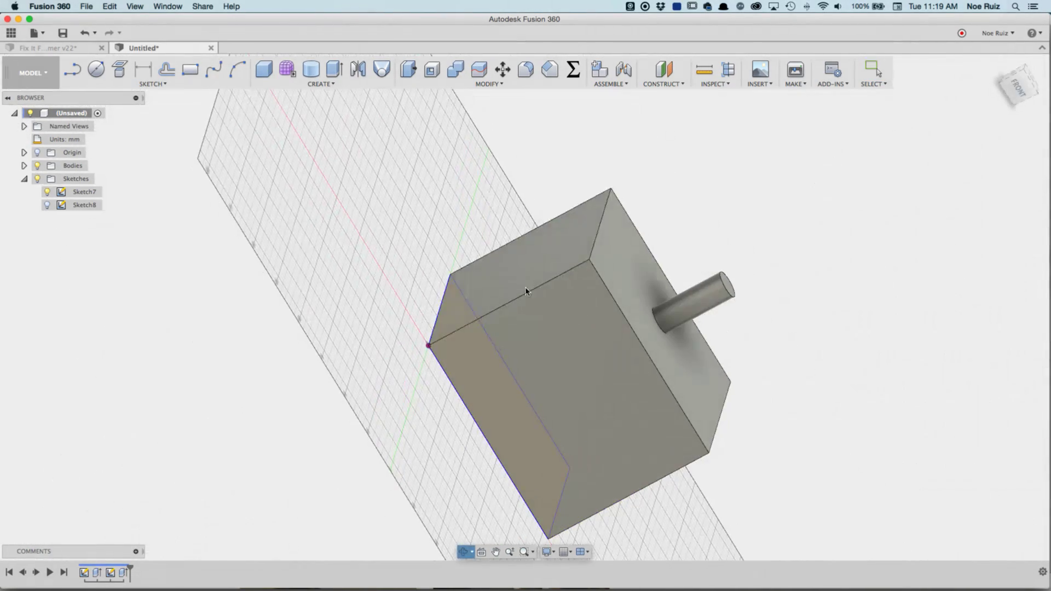
left_click(1000, 65)
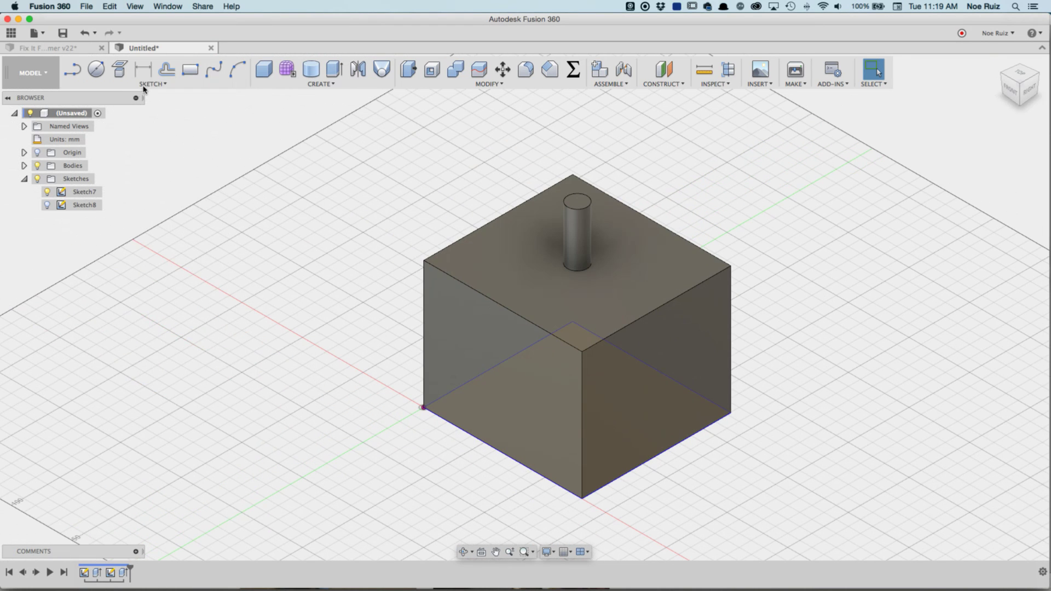
Step: Draw a six-sided circumscribed polygon on the box's front face
left_click(147, 85)
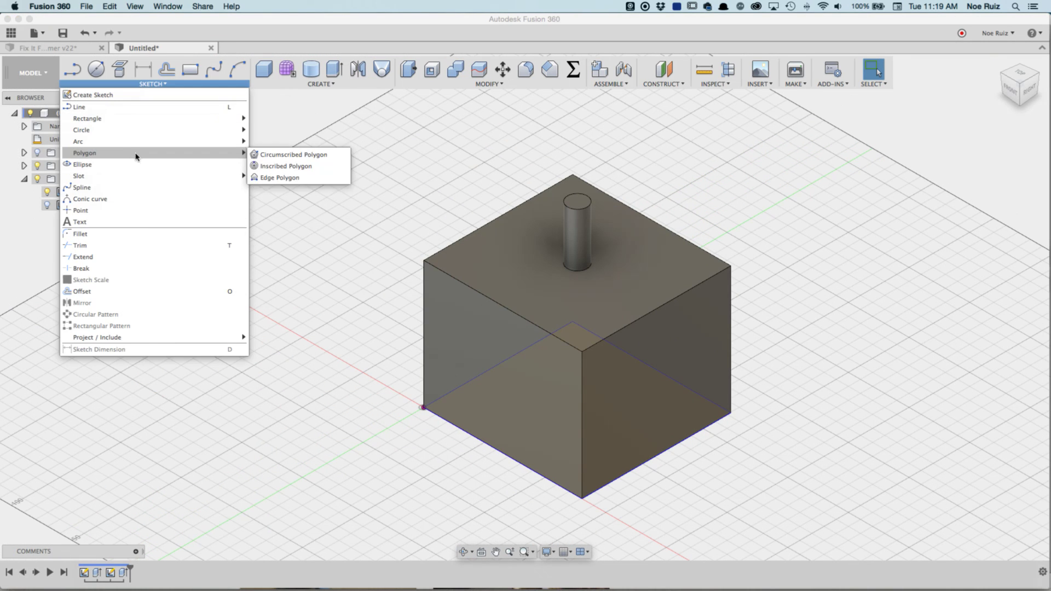
mouse_move(174, 153)
left_click(259, 155)
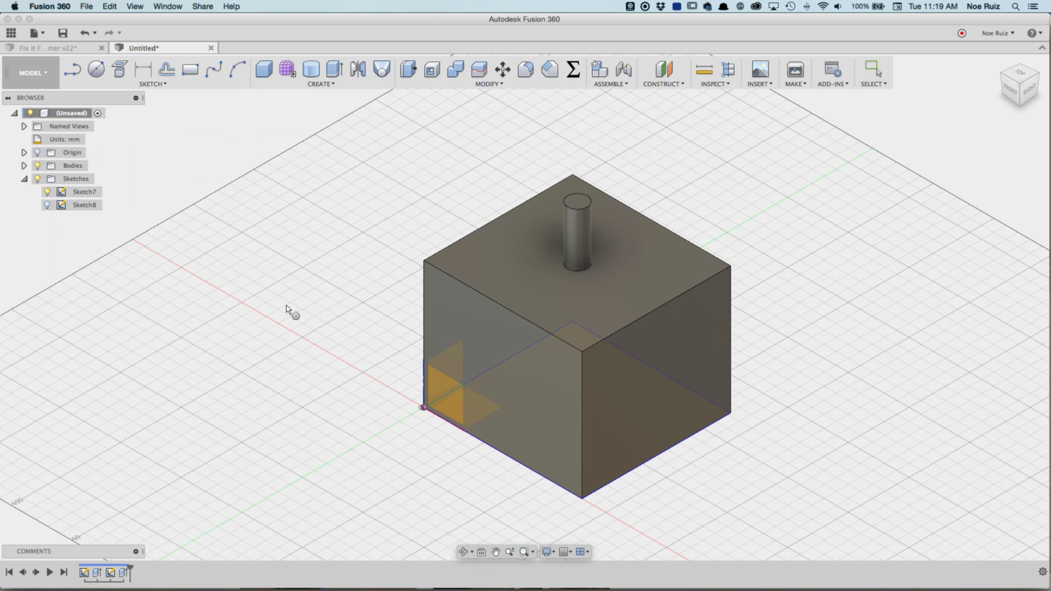
left_click(469, 330)
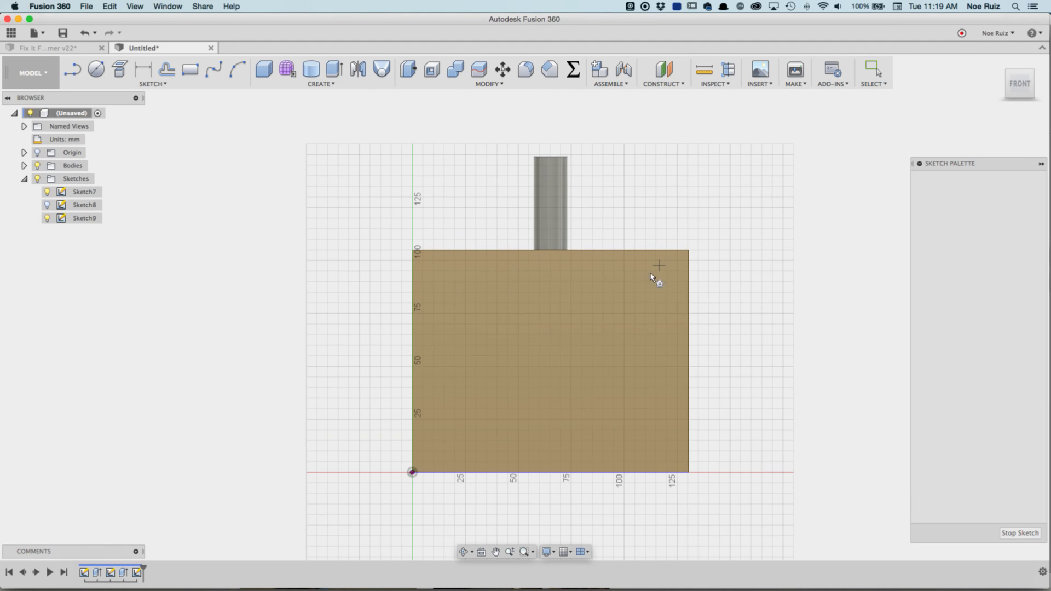
left_click(631, 307)
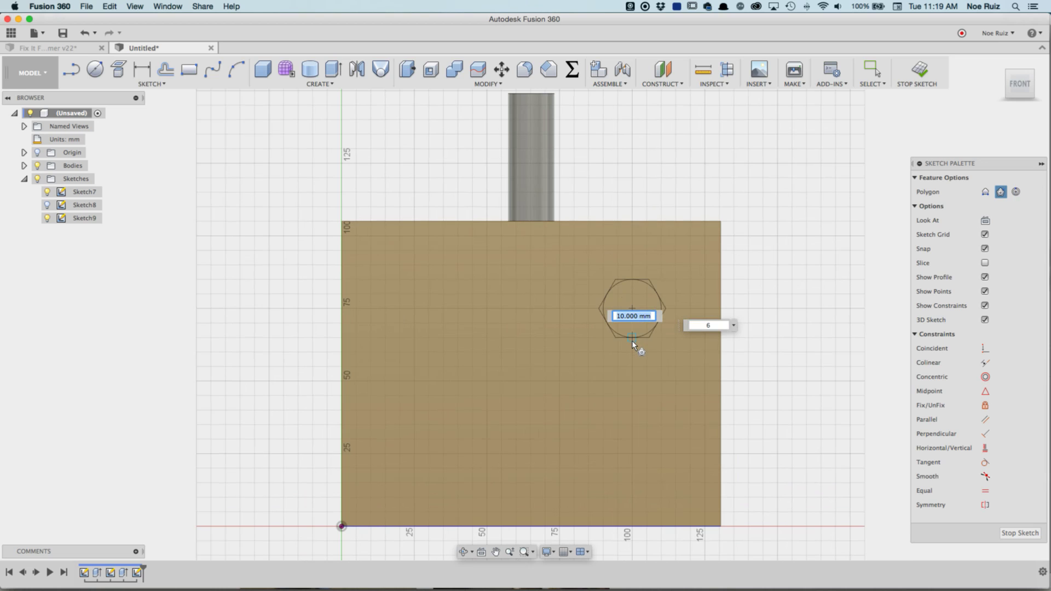
left_click(631, 341)
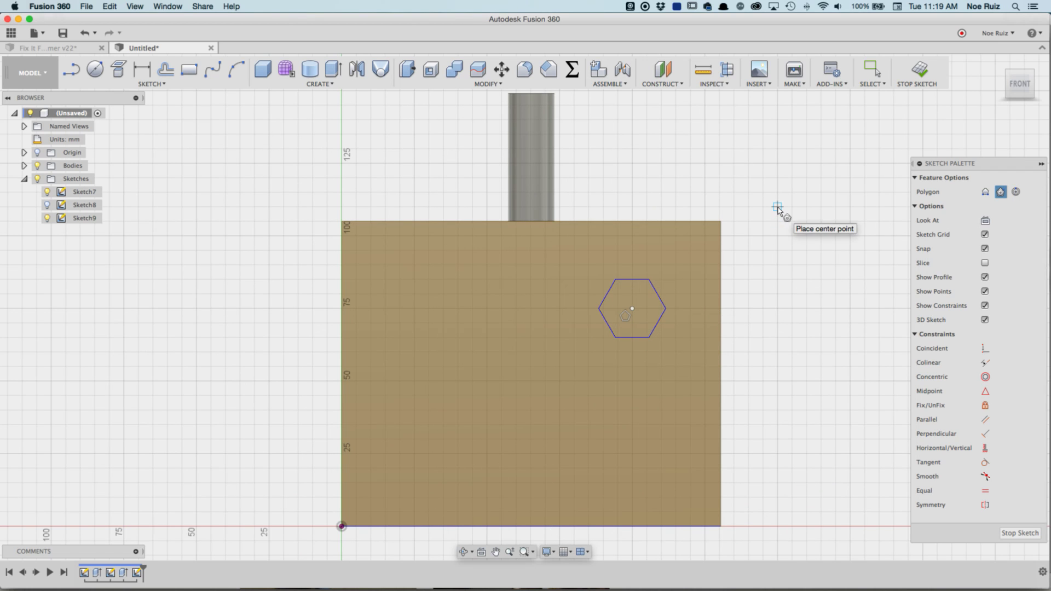
key("Escape")
Step: Dimension the hexagon centre 30 mm below the top edge and 50 mm from the right edge
left_click(143, 77)
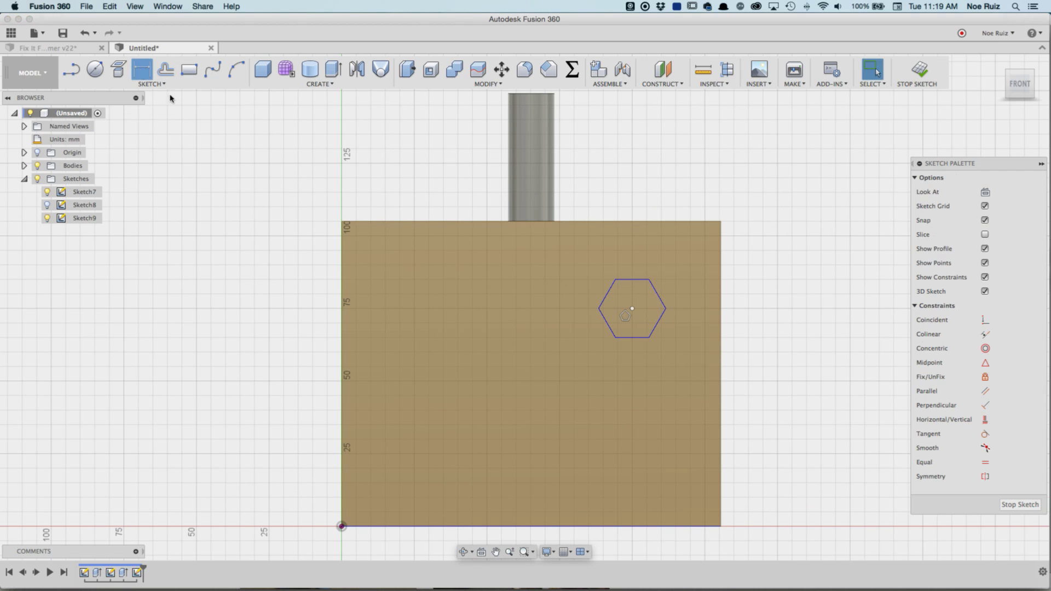
left_click(633, 307)
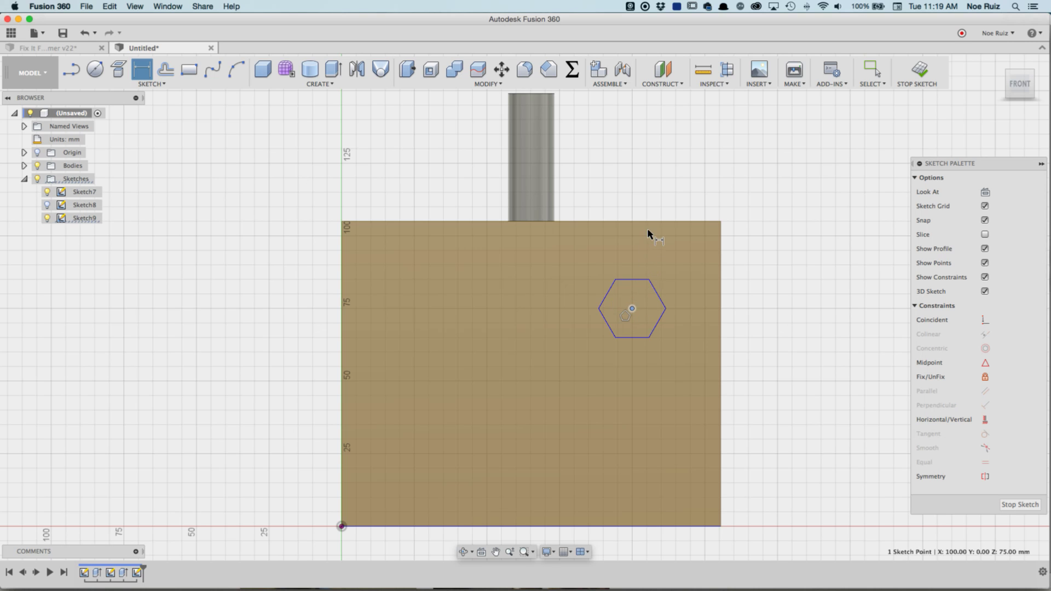
left_click(648, 222)
left_click(800, 241)
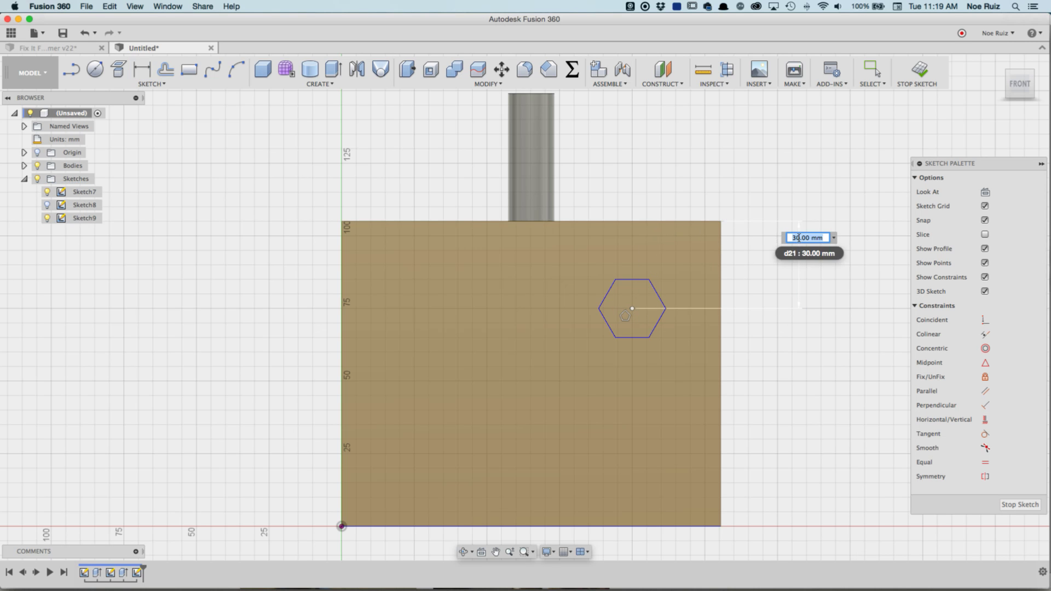
key("Return")
left_click(633, 309)
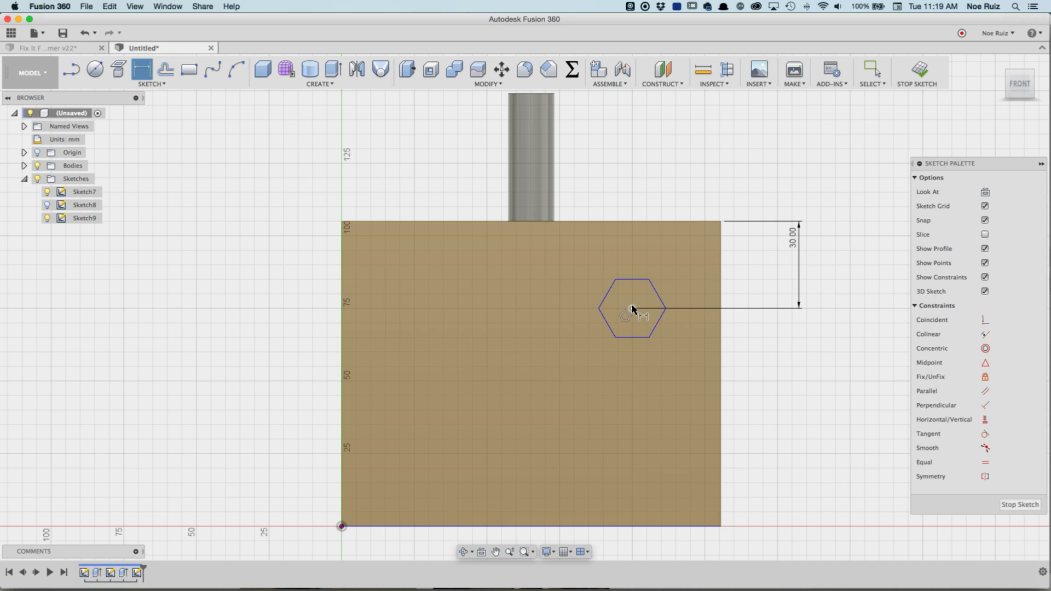
left_click(720, 280)
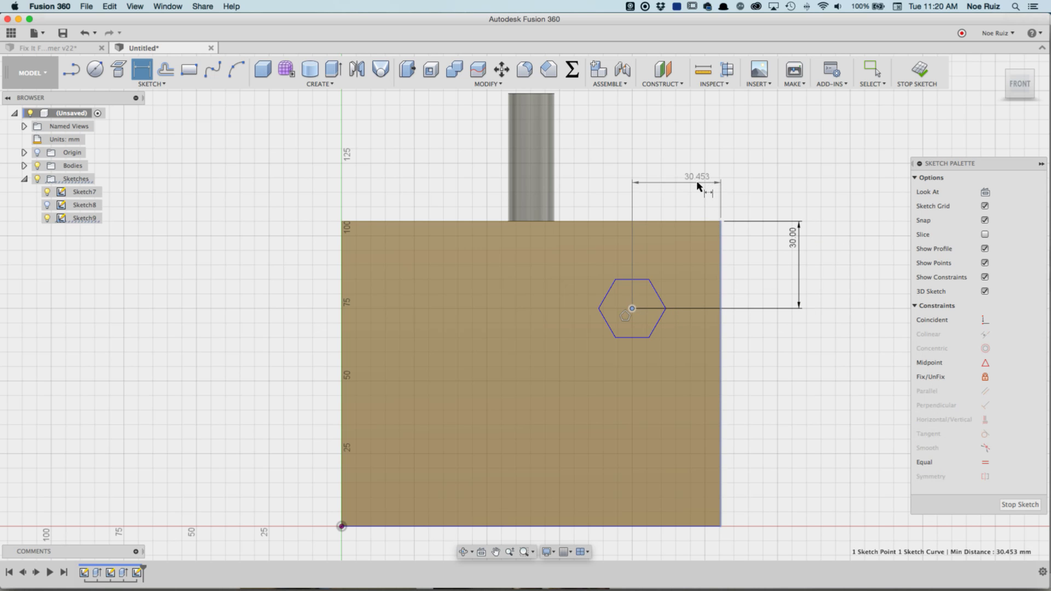
left_click(696, 180)
type("50")
key("Return")
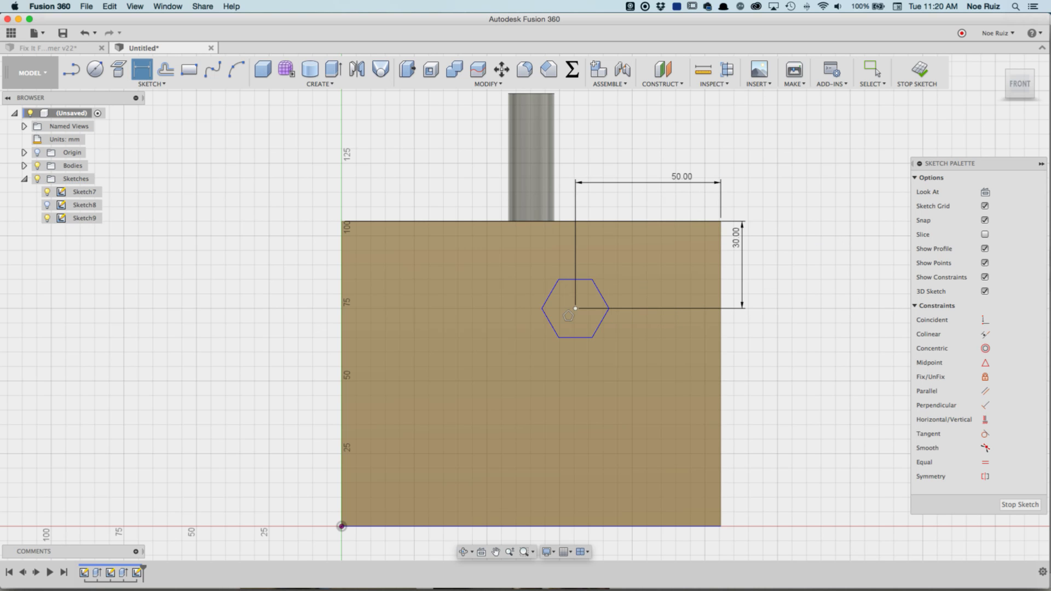
Step: Extrude the hexagon profile 15 mm as a boss joined to the box
key("e")
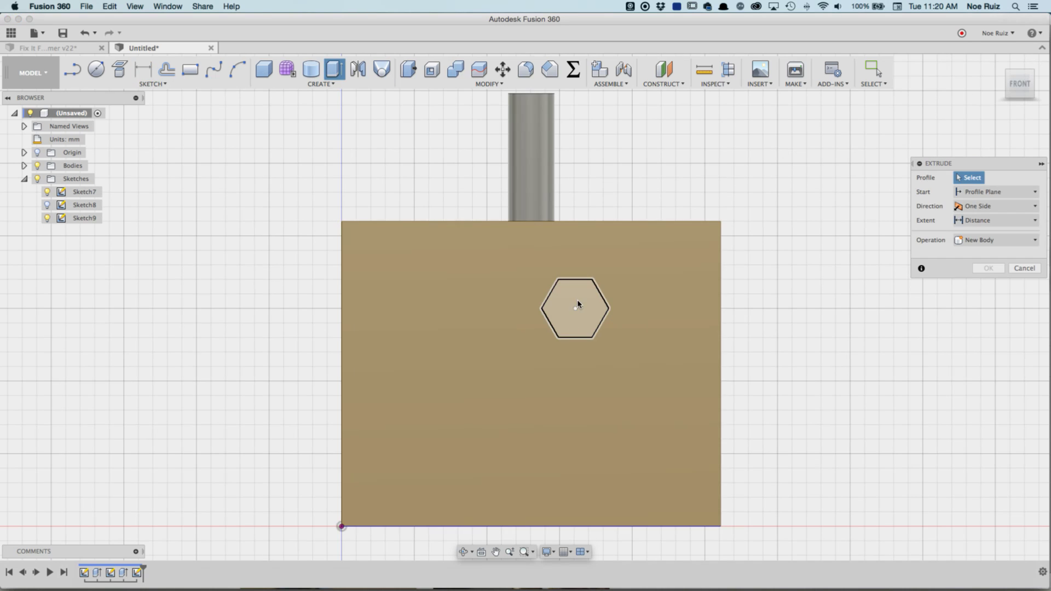
left_click(579, 303)
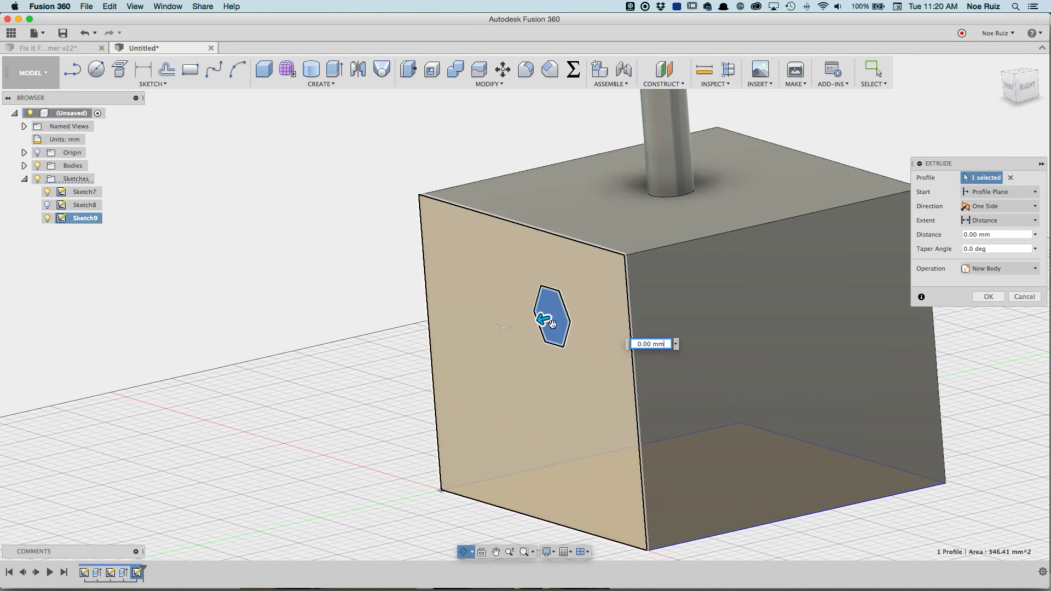
left_click_drag(531, 322, 466, 335)
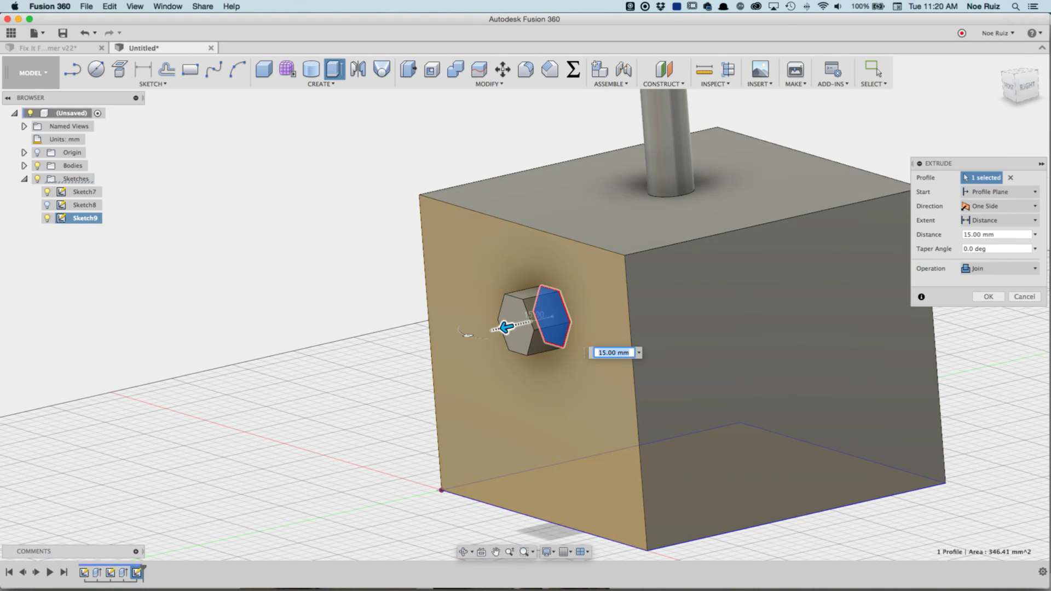
left_click(997, 300)
Step: Orbit to view from above and stretch the base rectangle's corner outward
scroll(956, 324, "down", 3)
middle_click_drag(563, 335, 591, 361, "shift")
mouse_move(876, 355)
left_mouse_down()
mouse_move(950, 413)
mouse_move(831, 331)
left_mouse_up()
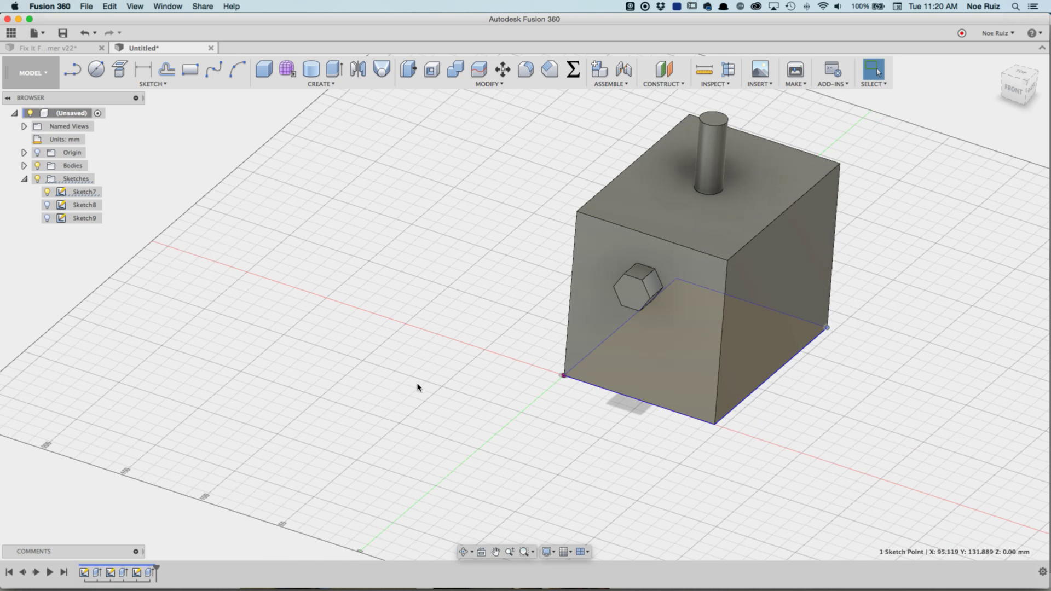
Step: Enlarge the base rectangle further and raise the box extrusion to 210 mm
left_click_drag(714, 423, 813, 455)
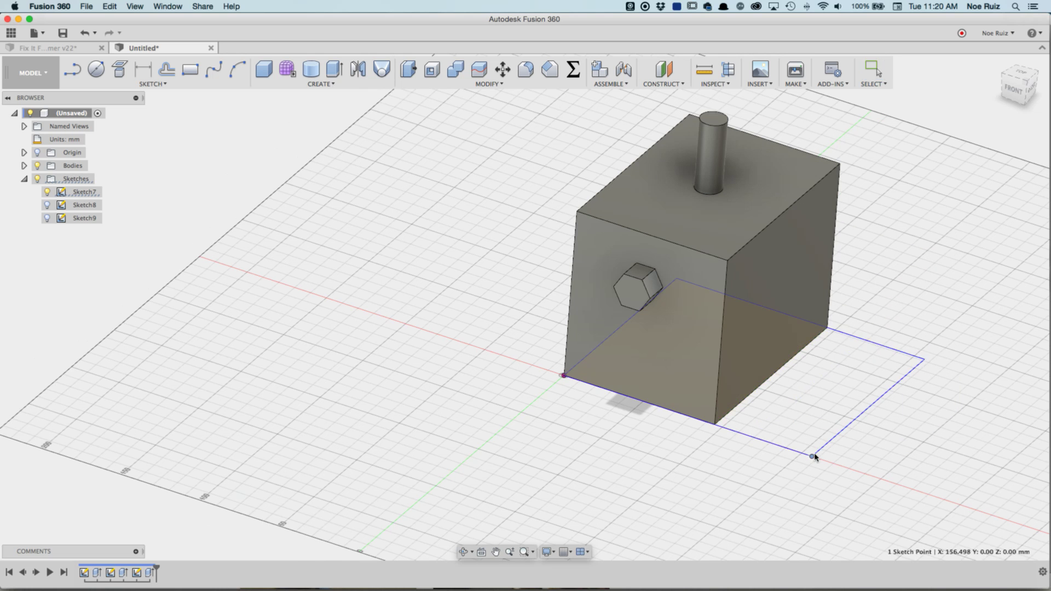
double_click(94, 574)
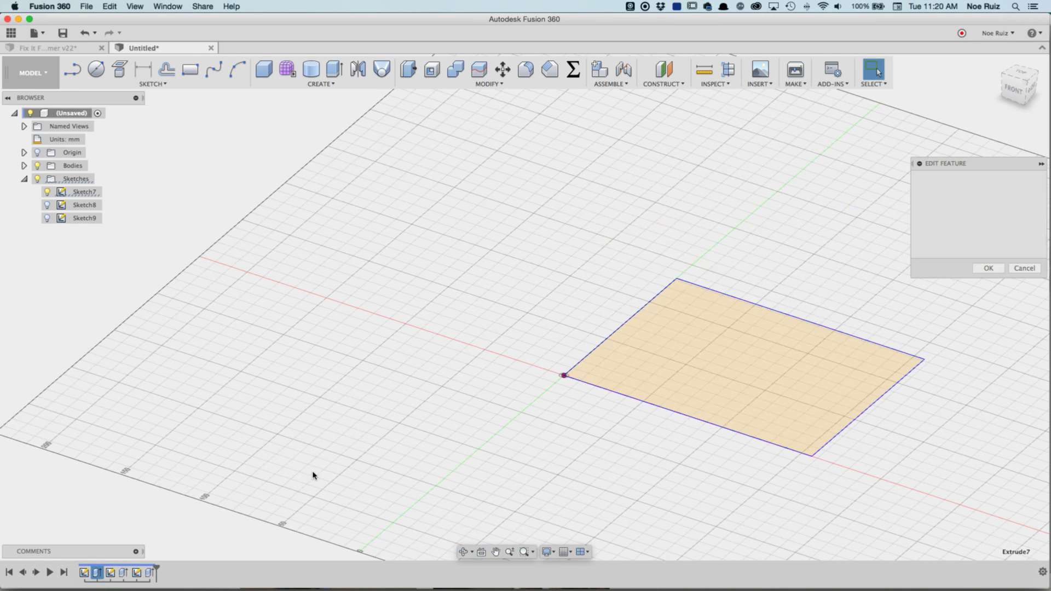
left_click_drag(756, 194, 758, 60)
middle_click_drag(747, 244, 637, 326)
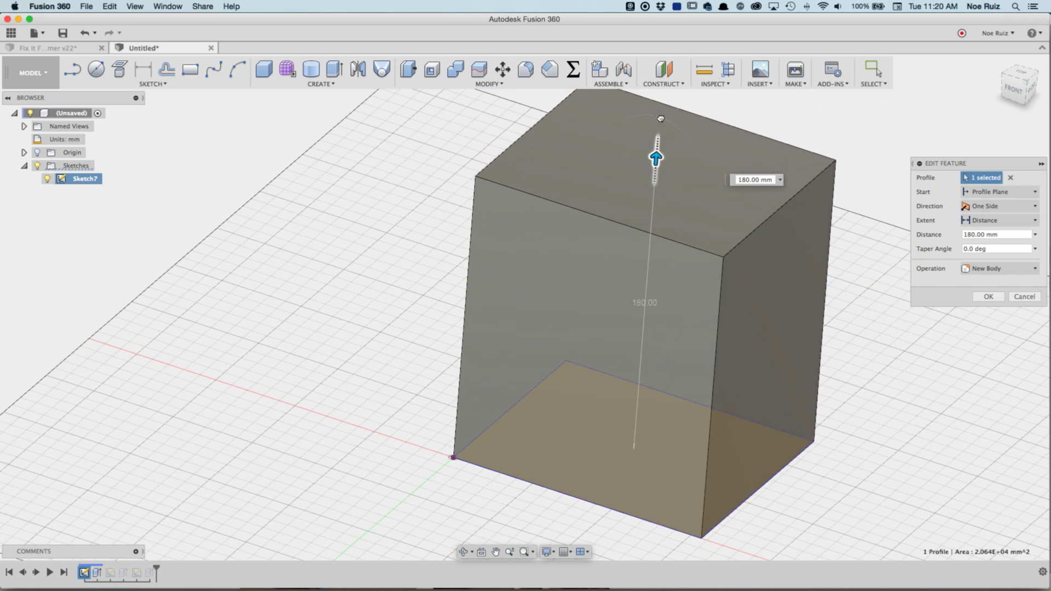
left_click_drag(656, 159, 660, 111)
left_click(987, 297)
Step: Return to the home view and switch to the hammer design document
mouse_move(896, 305)
middle_mouse_down("shift")
mouse_move(887, 301)
mouse_move(870, 340)
mouse_move(886, 317)
middle_mouse_up("shift")
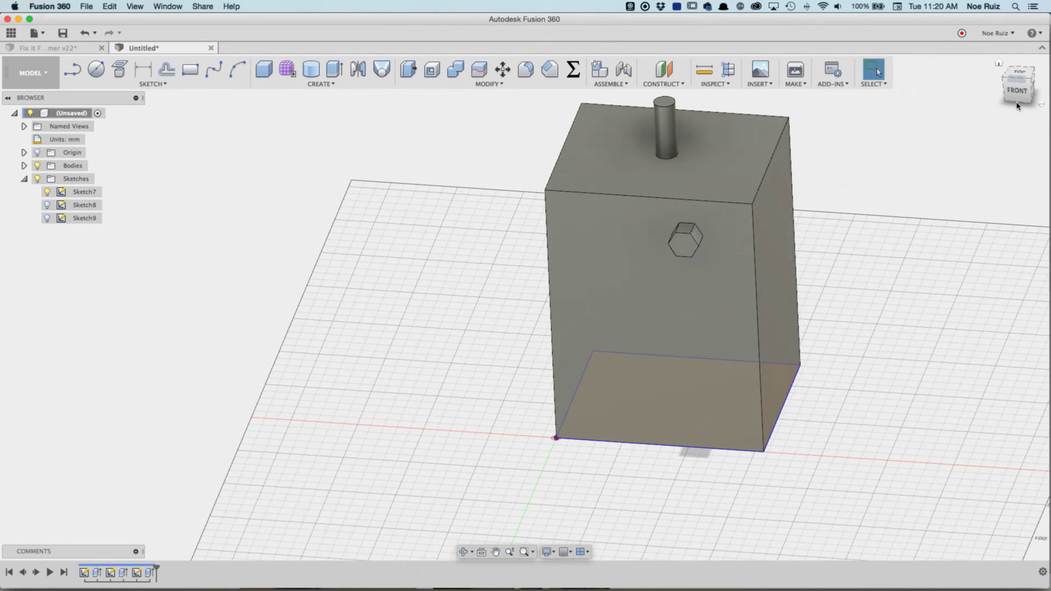
left_click(999, 64)
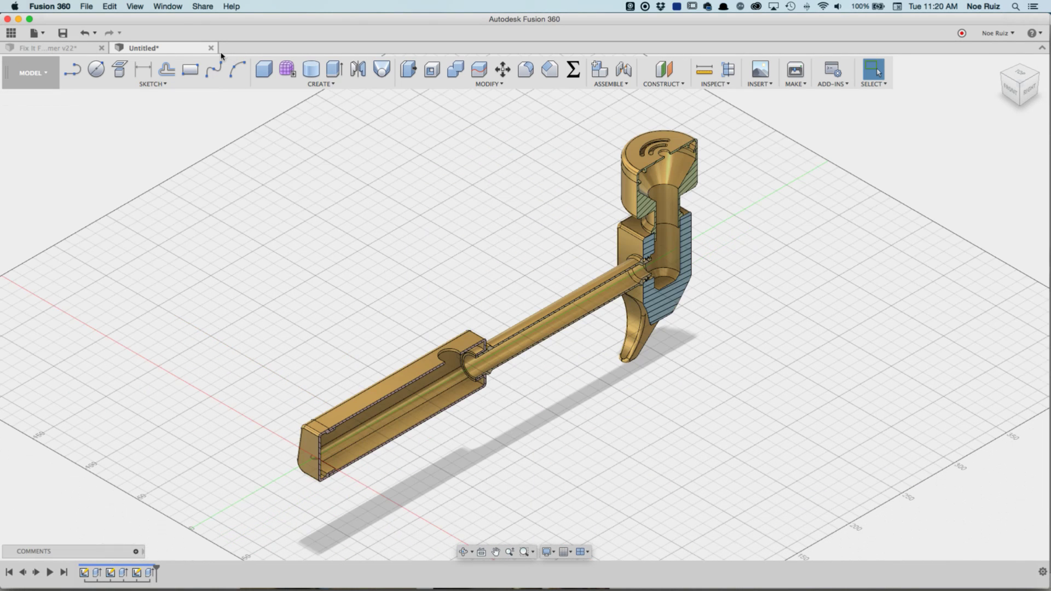
left_click(172, 48)
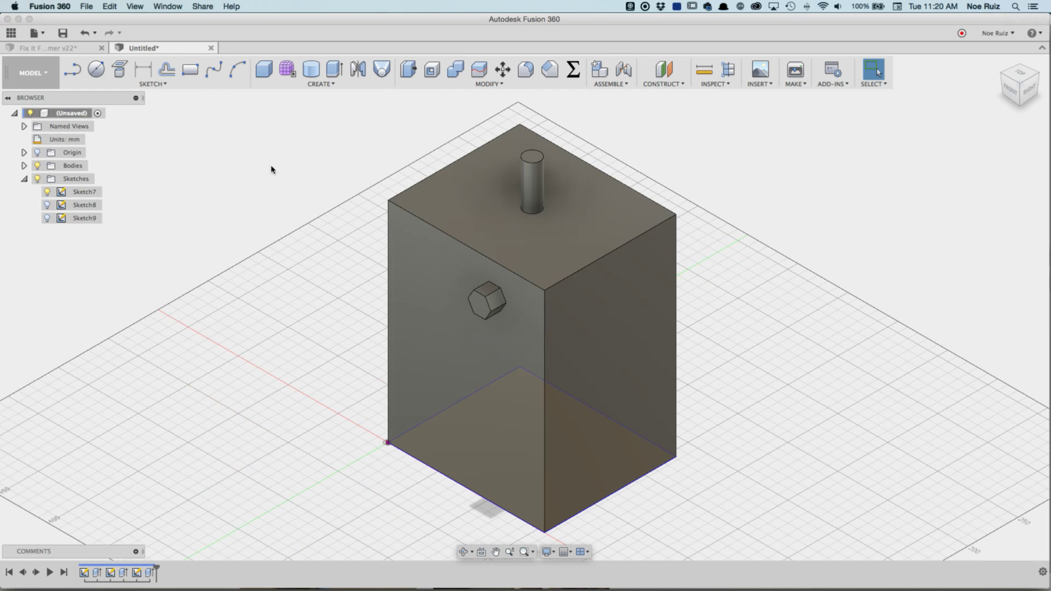
left_click(56, 49)
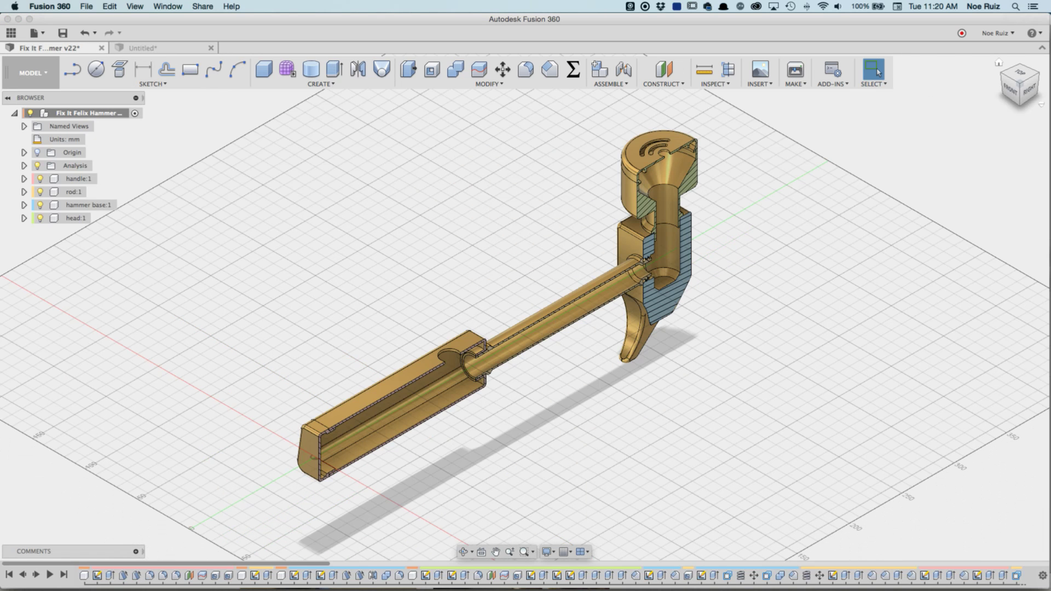
Step: View the hammer from the right side and orbit it into a 3-D angle
left_click(1033, 91)
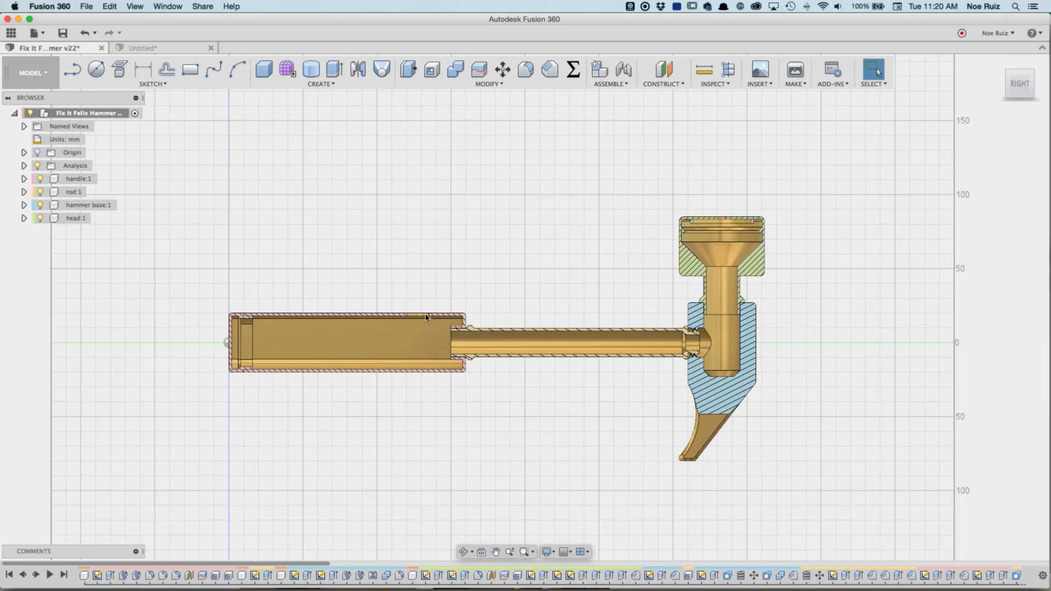
middle_click_drag(465, 298, 492, 334, "shift")
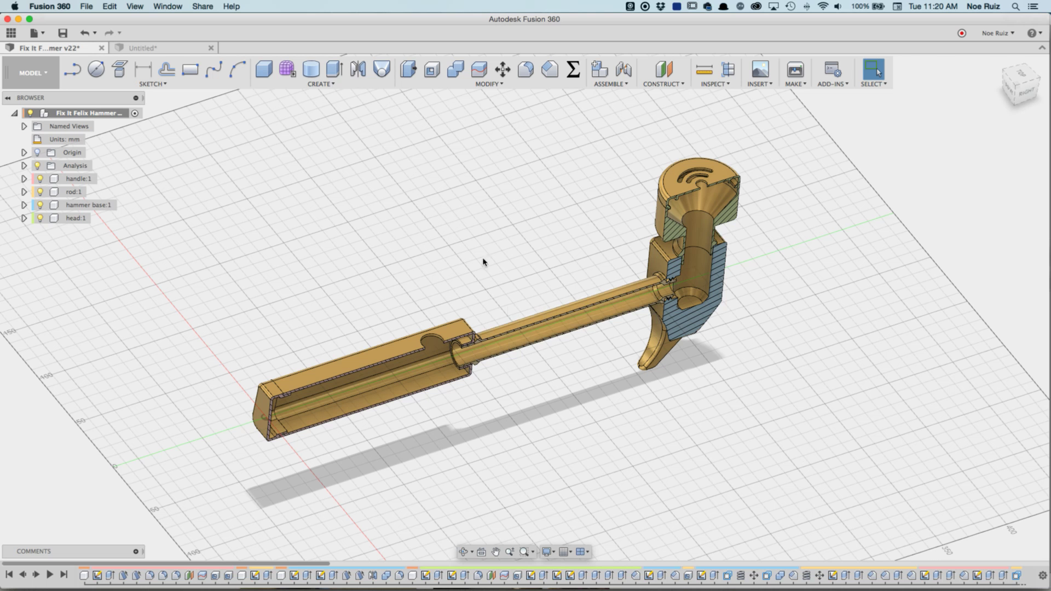
left_click(197, 47)
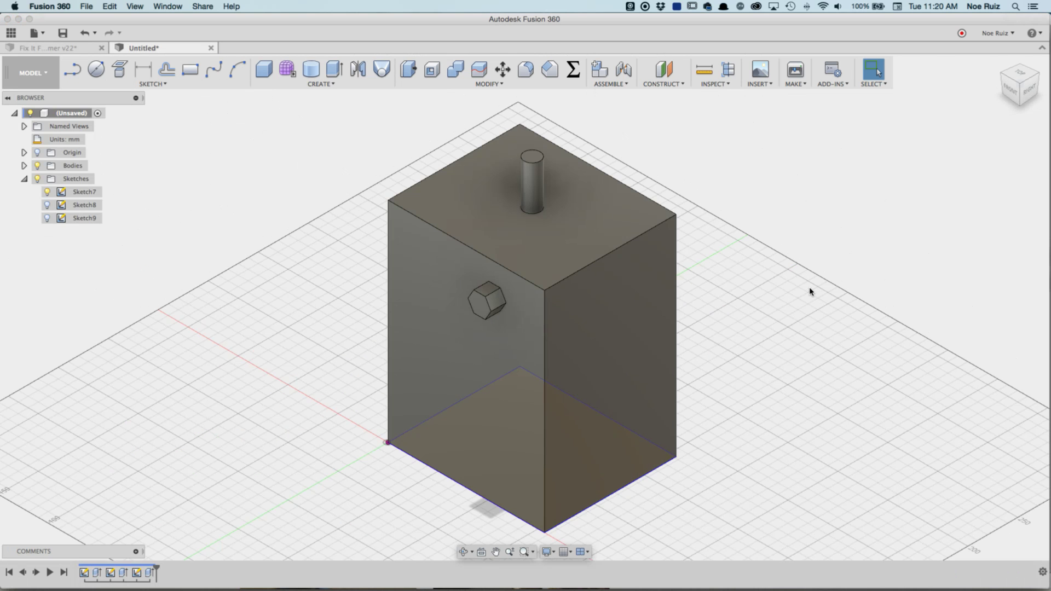
scroll(810, 276, "down", 2)
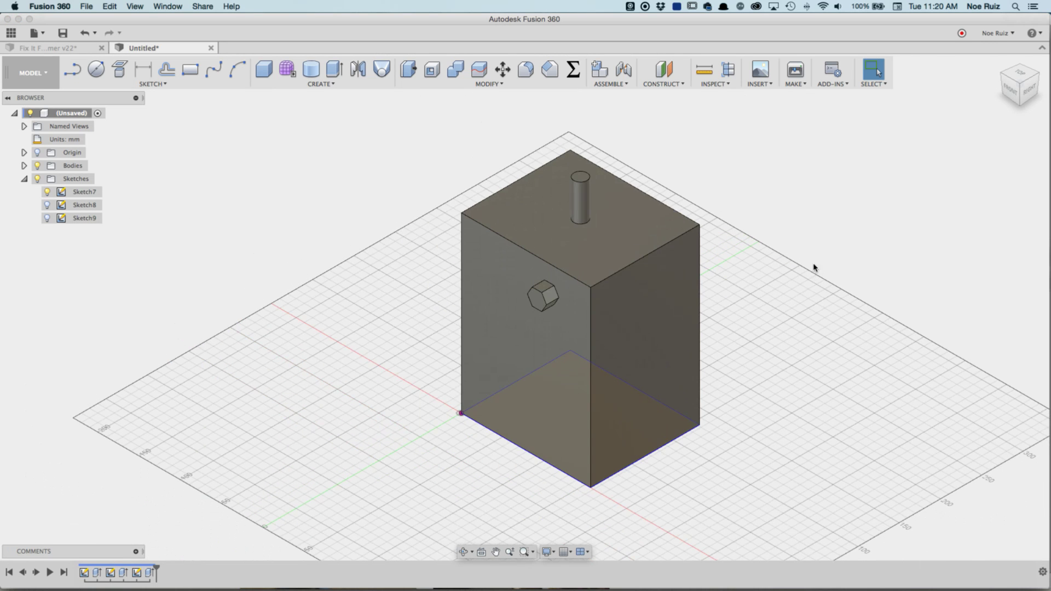
left_click(83, 49)
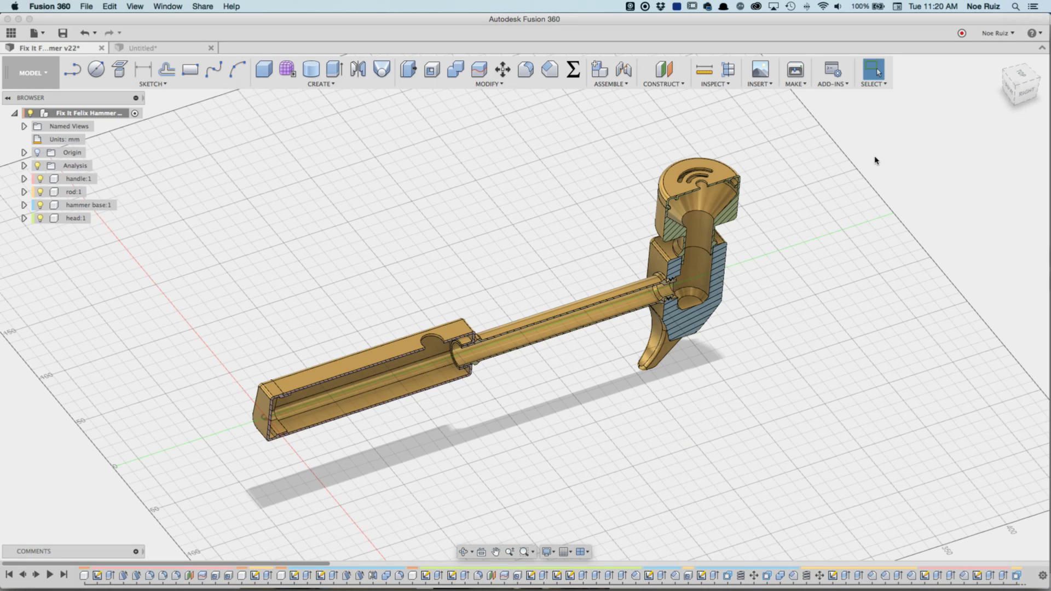
left_click(1022, 90)
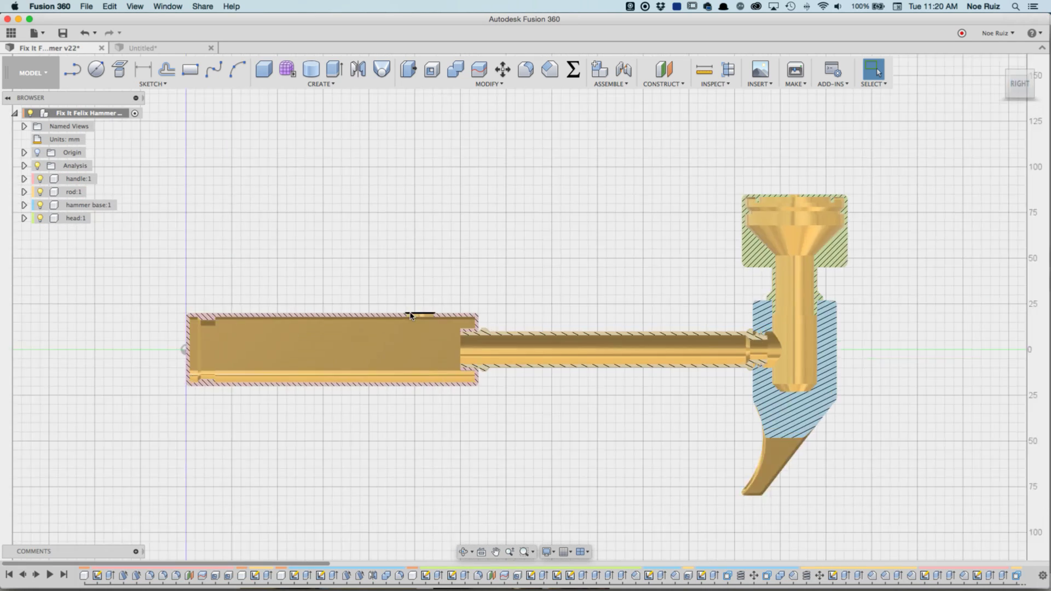
middle_click_drag(392, 261, 498, 400, "shift")
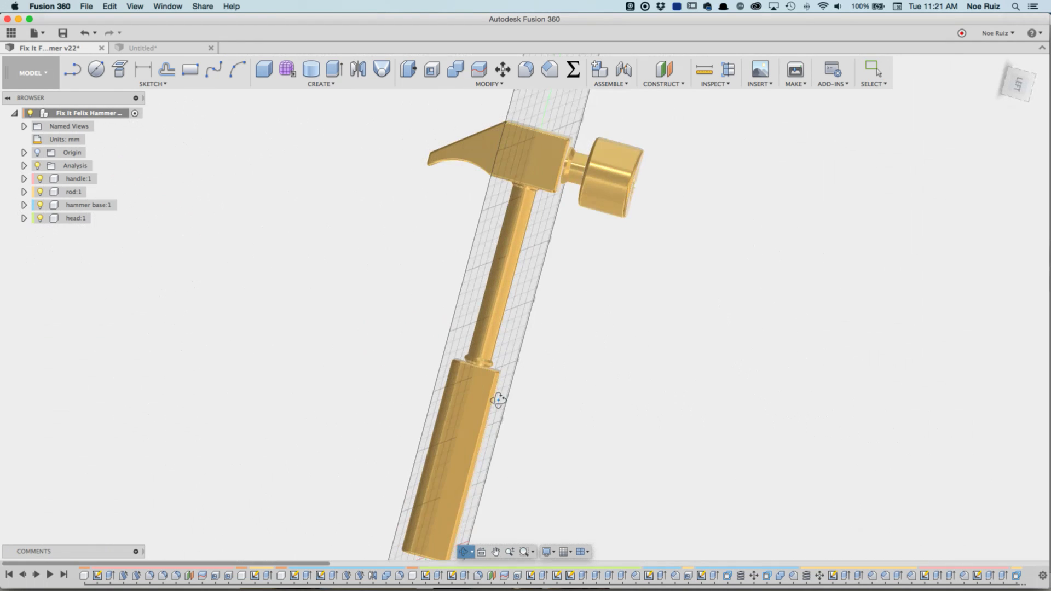
key("Escape")
Step: Inspect the hammer from left, tilted and top views, ending on its full side profile
left_click(1025, 89)
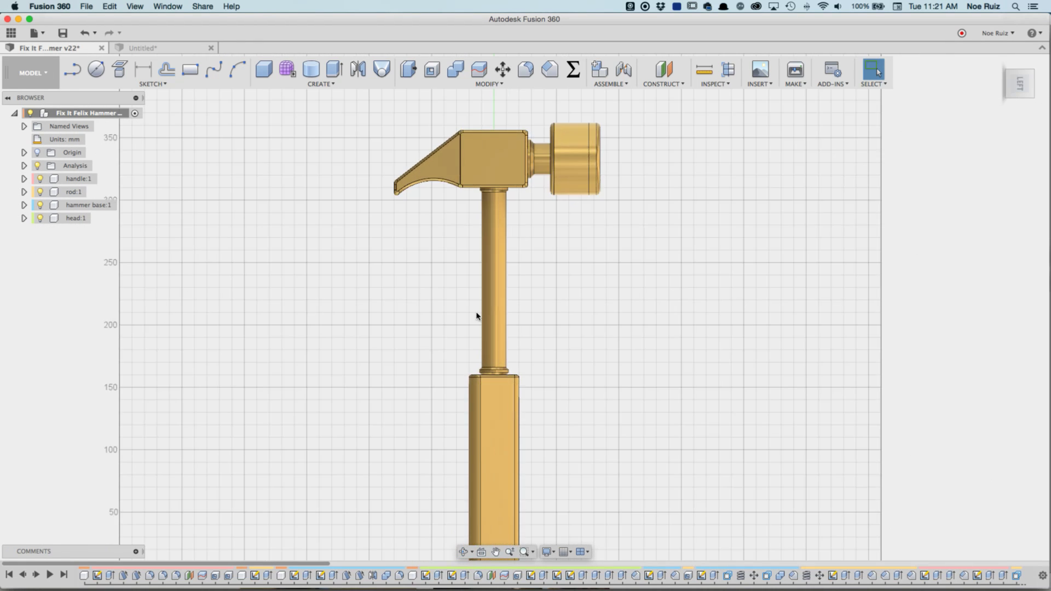
scroll(457, 275, "up", 2)
scroll(458, 274, "down", 3)
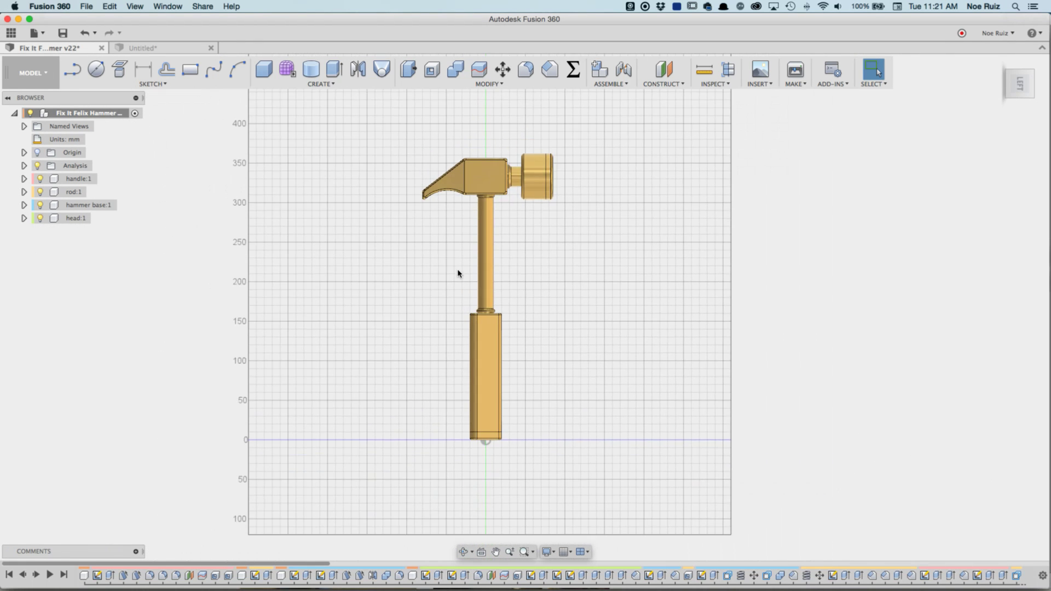
scroll(445, 280, "up", 1)
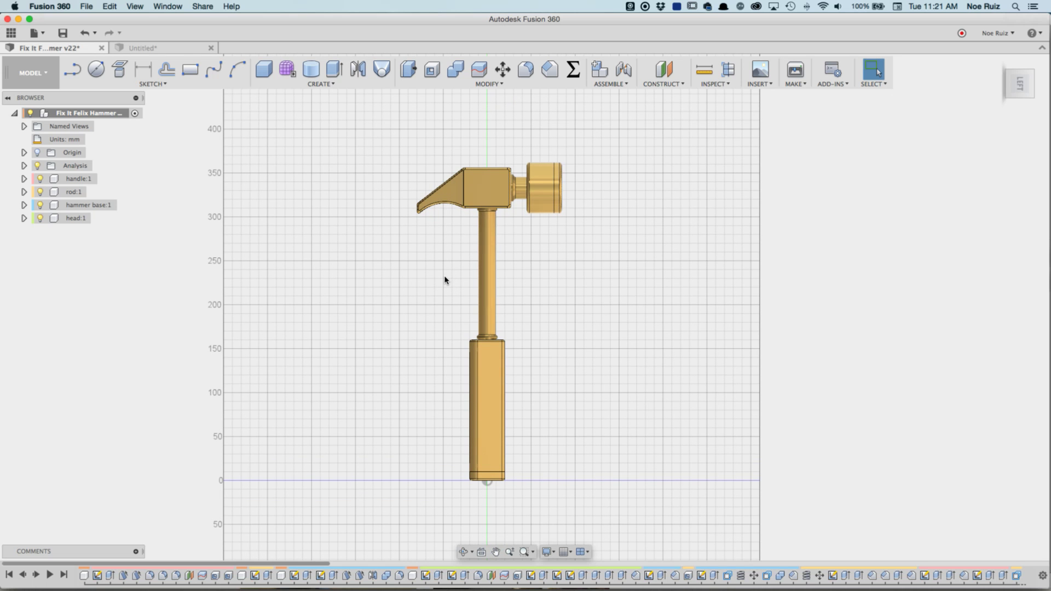
scroll(445, 276, "up", 1)
scroll(416, 177, "up", 1)
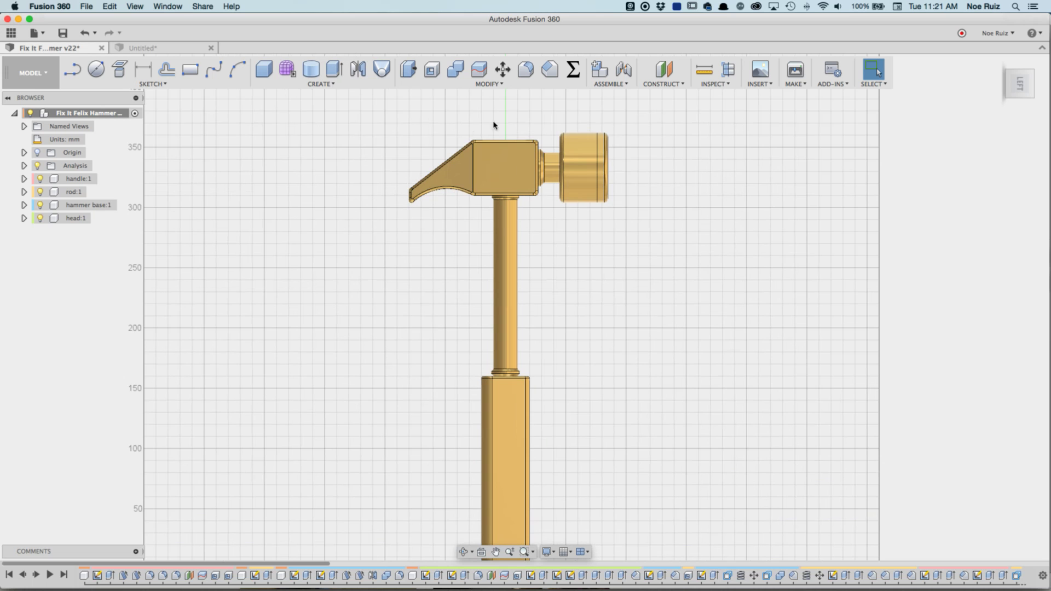
scroll(527, 388, "down", 1)
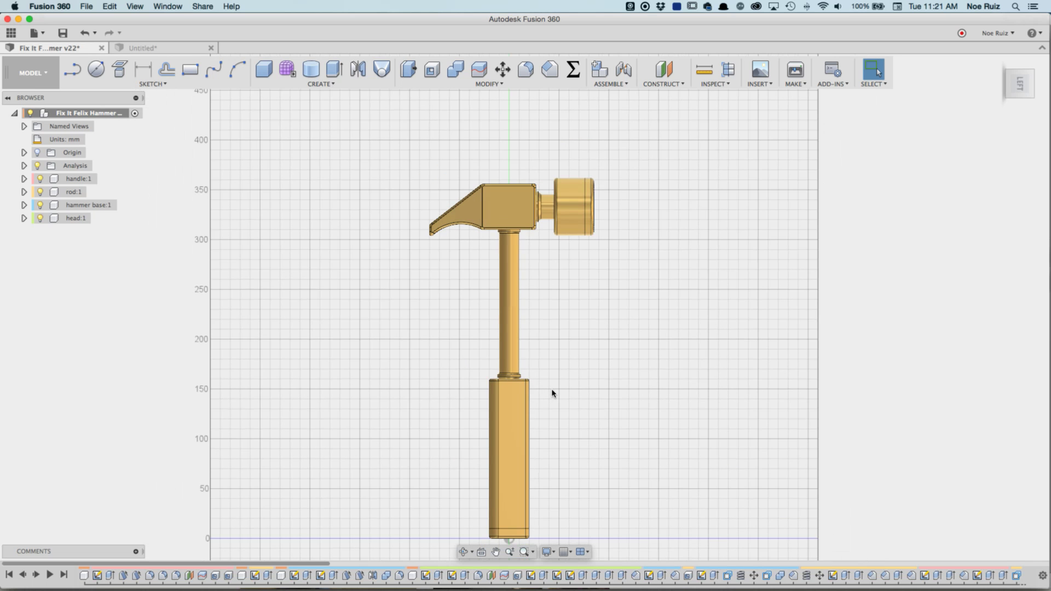
middle_click_drag(573, 384, 582, 335, "shift")
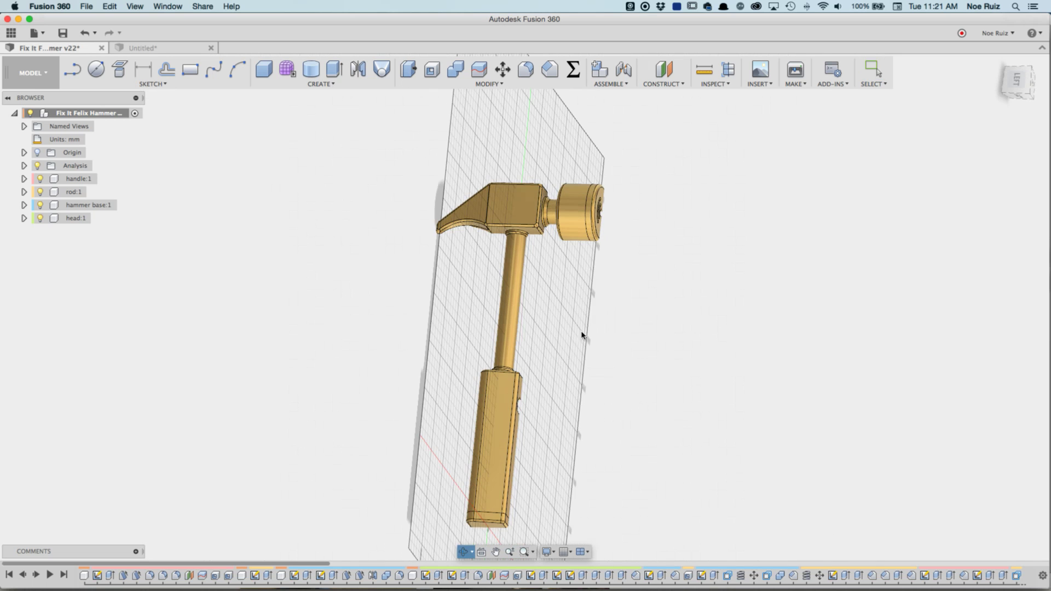
left_click(1013, 80)
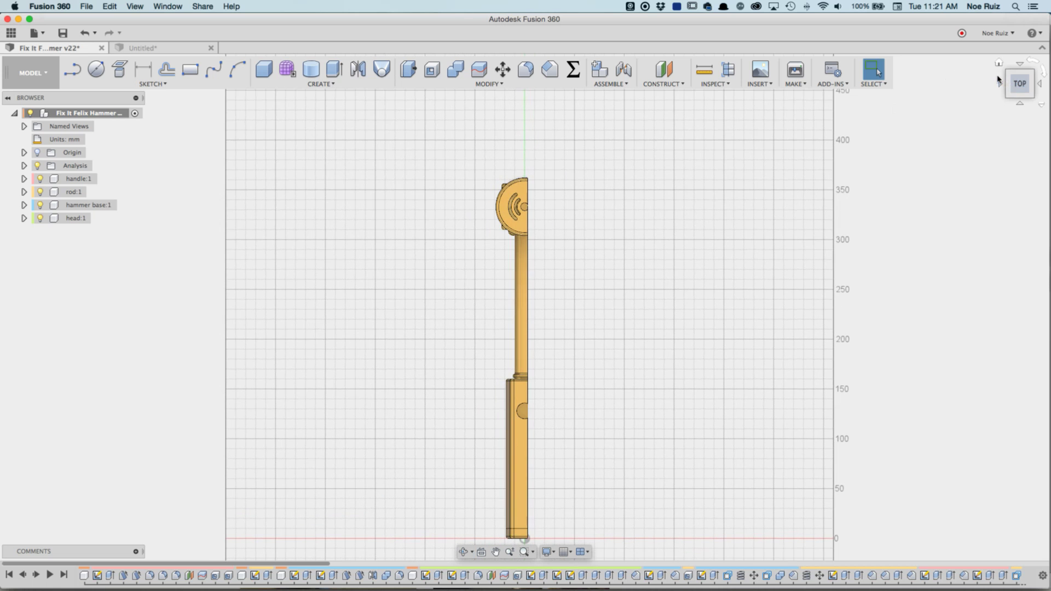
left_click(1002, 85)
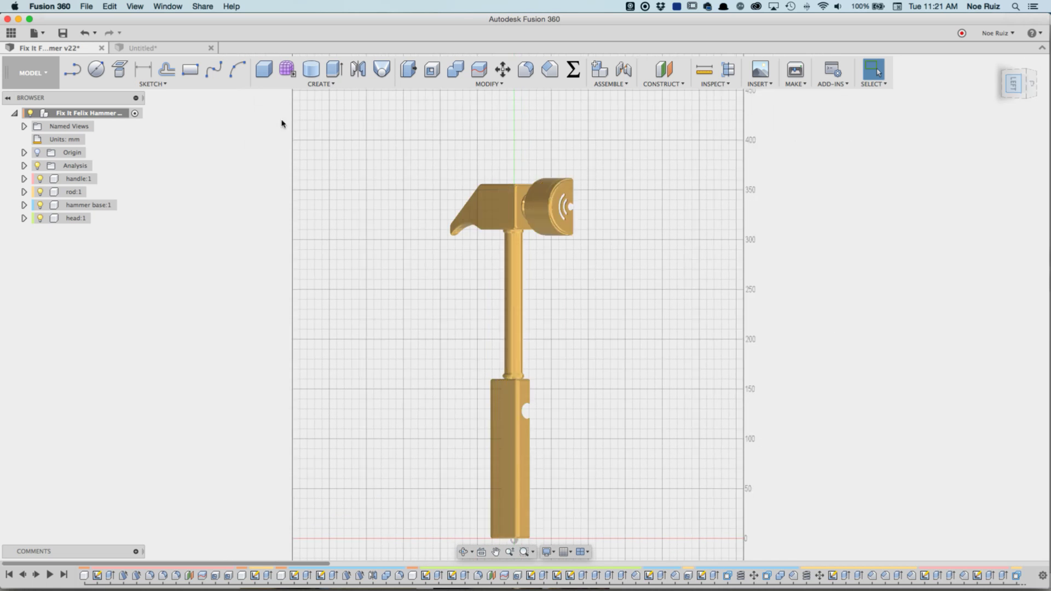
Step: Select and then deselect the rod component in the browser
left_click(73, 191)
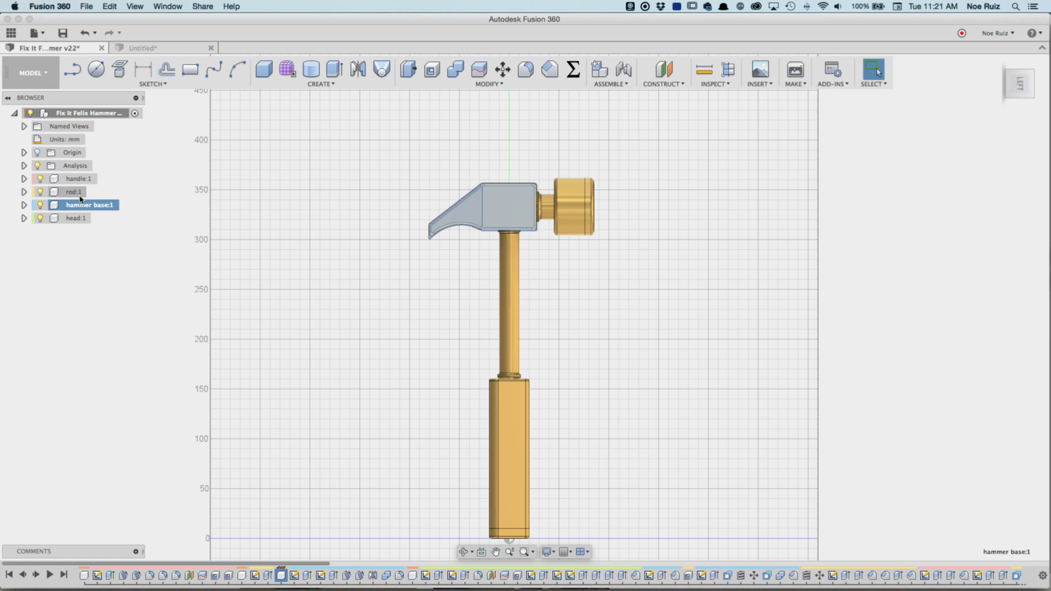
left_click(257, 253)
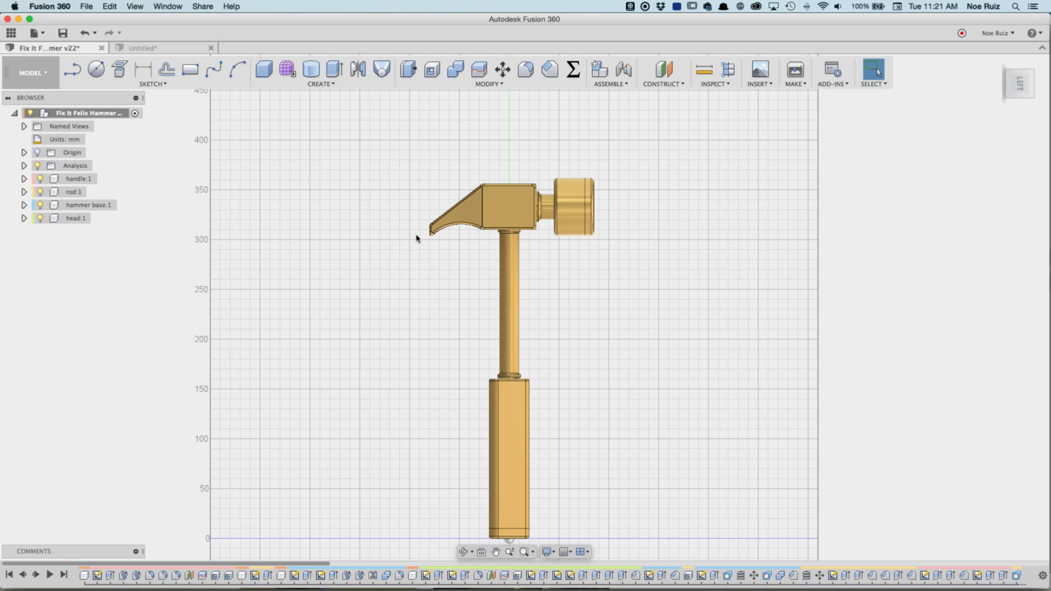
key("super+shift+4")
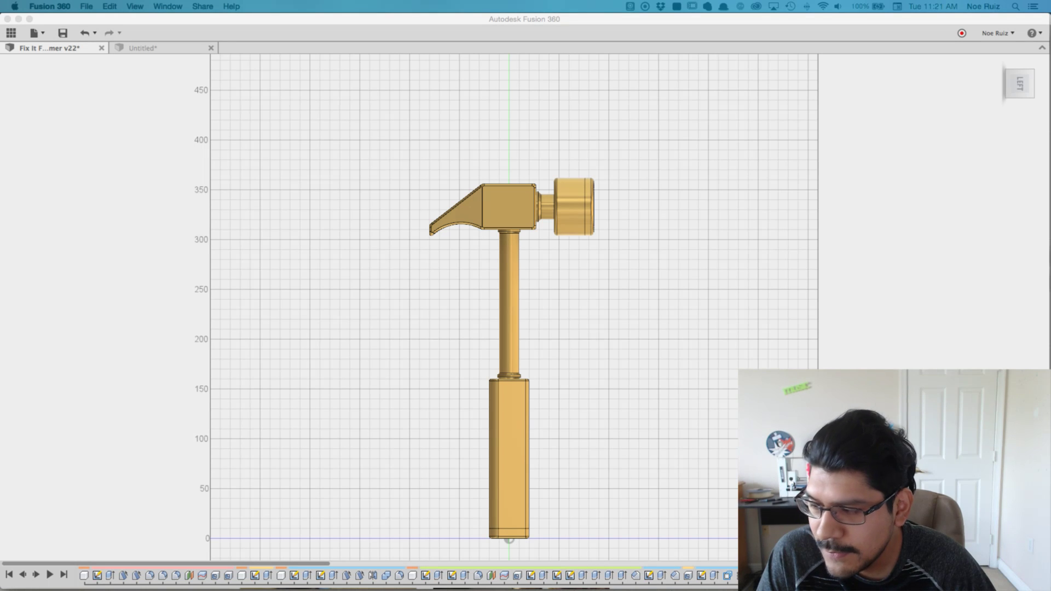
Step: Switch from Fusion 360 to Chrome's Thingiverse Fix It Felix Hammer page
key("super+Tab")
key("super+Tab")
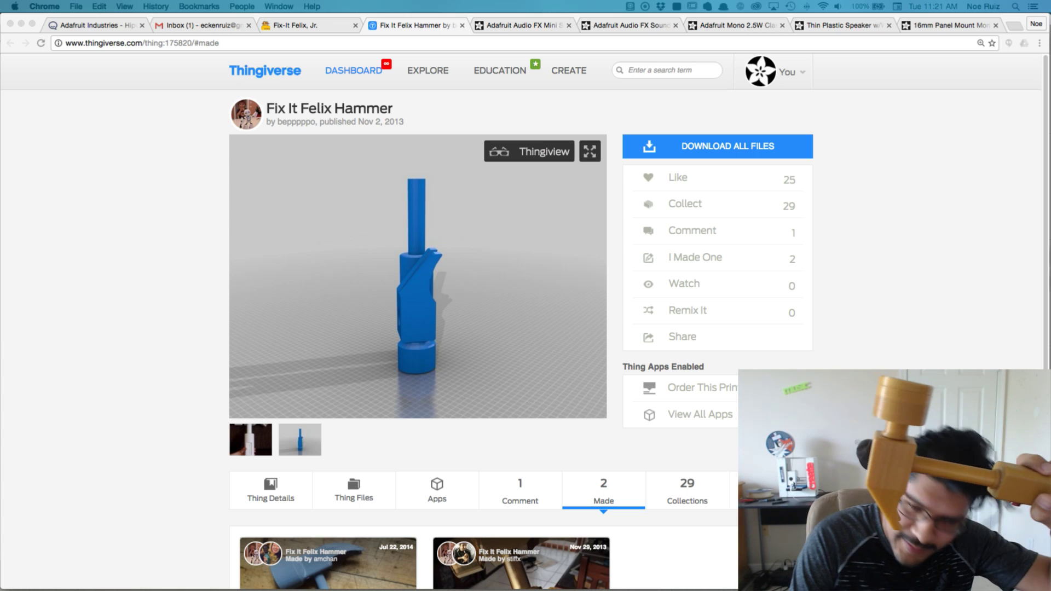
Step: Dismiss the app switcher and open the Adafruit Audio FX Mini Sound Board tab
key("super+Tab")
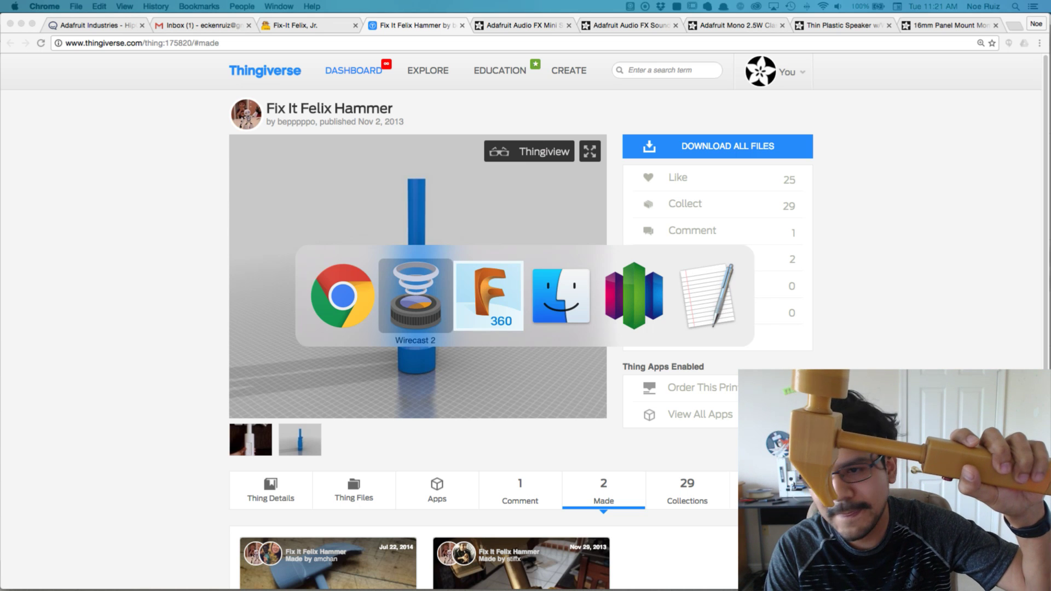
key("Escape")
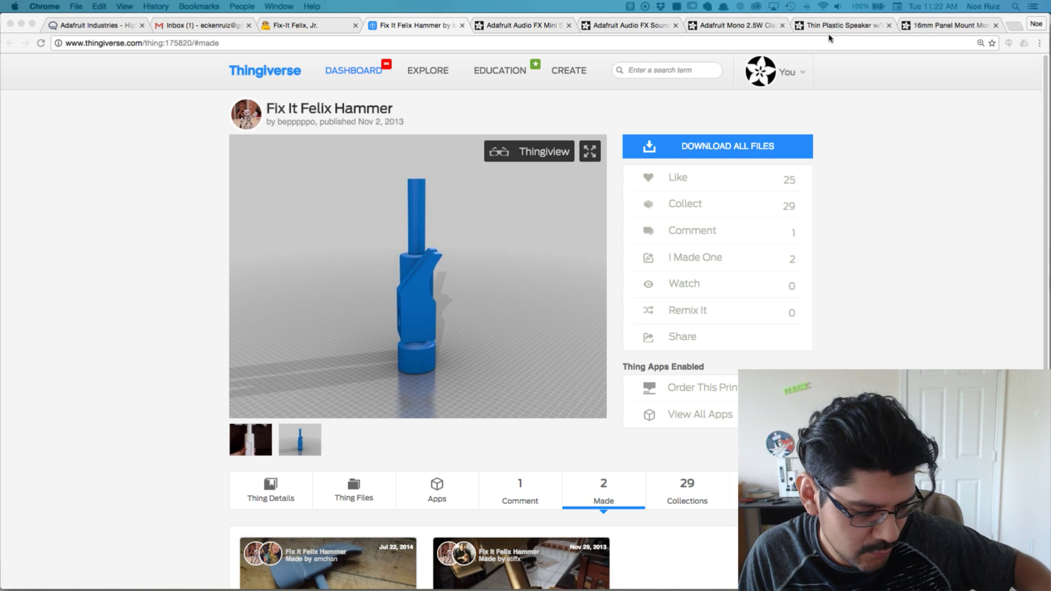
left_click(540, 28)
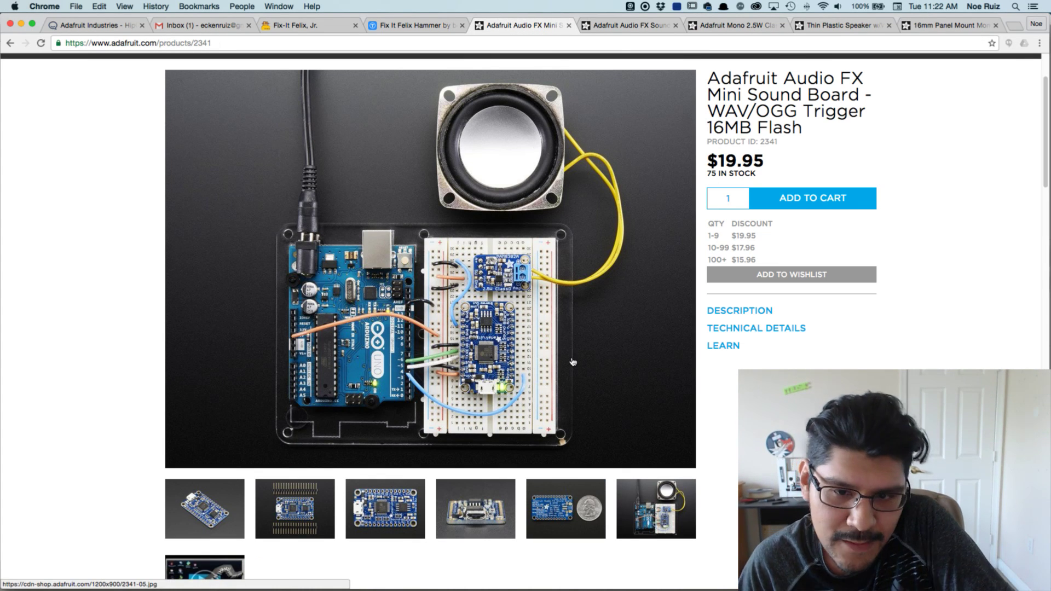
scroll(516, 284, "down", 1)
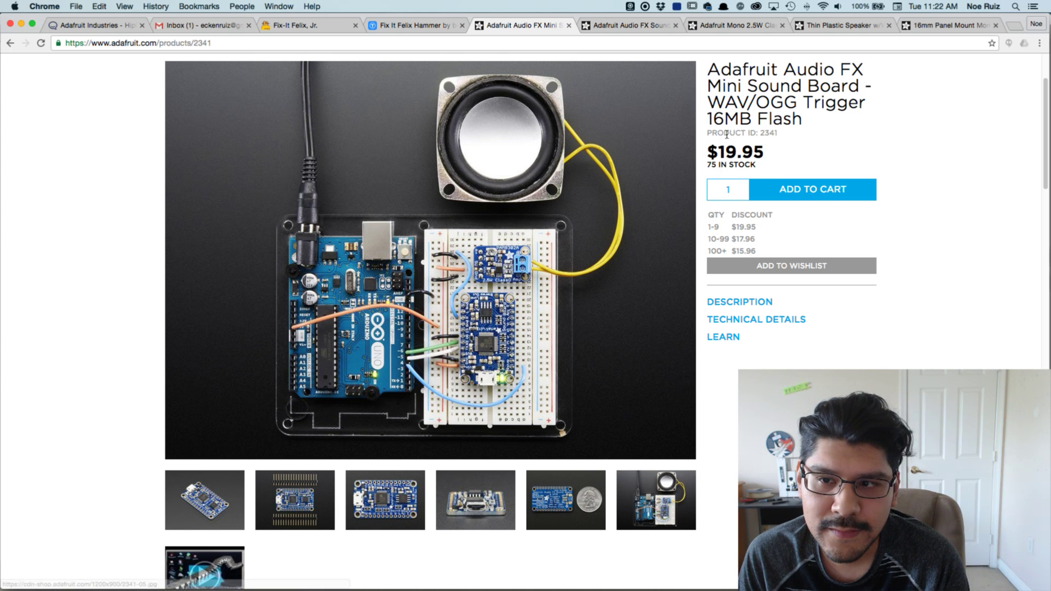
double_click(728, 151)
left_click(726, 106)
scroll(702, 155, "down", 5)
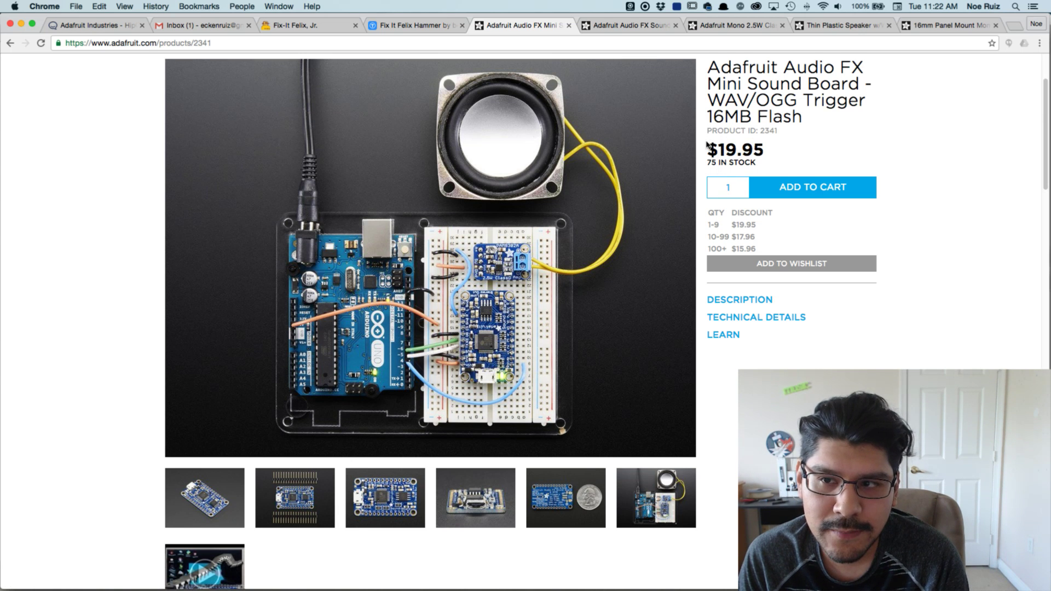
scroll(701, 155, "down", 15)
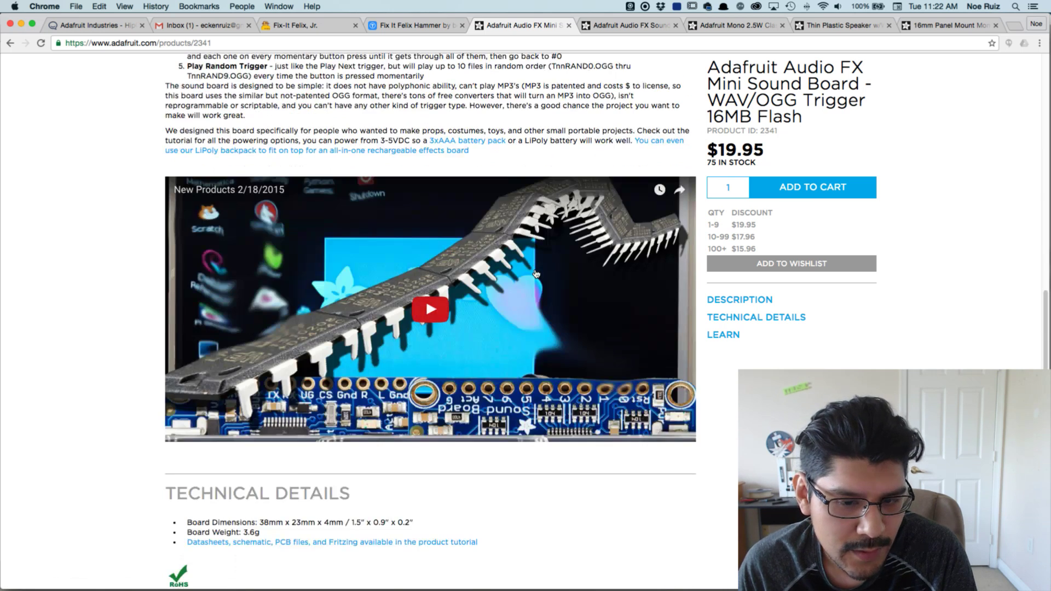
scroll(528, 278, "down", 5)
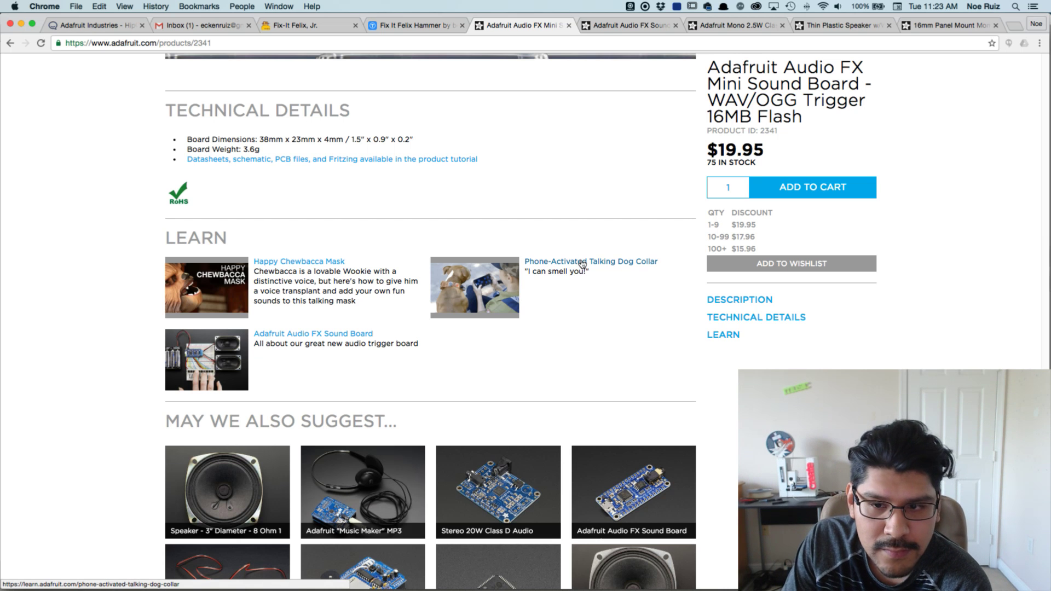
scroll(582, 265, "down", 10)
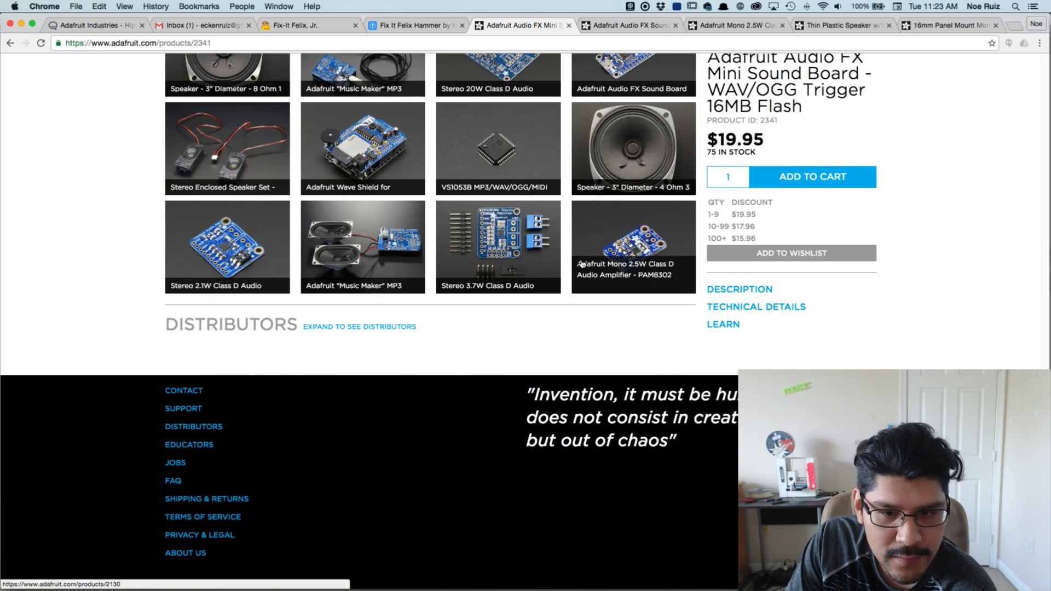
scroll(582, 264, "up", 10)
scroll(582, 263, "up", 15)
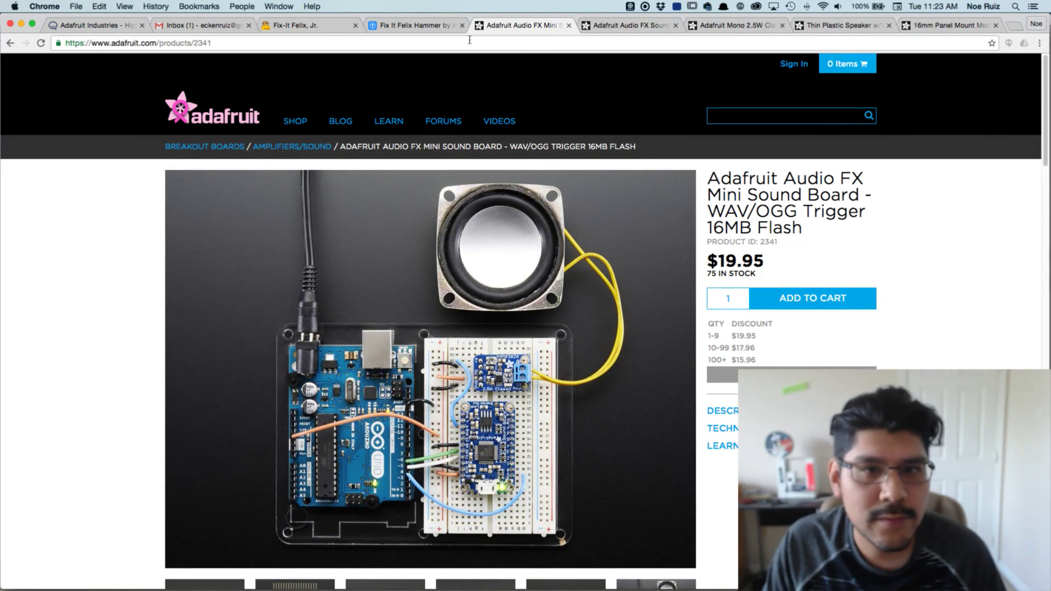
key("super+Tab")
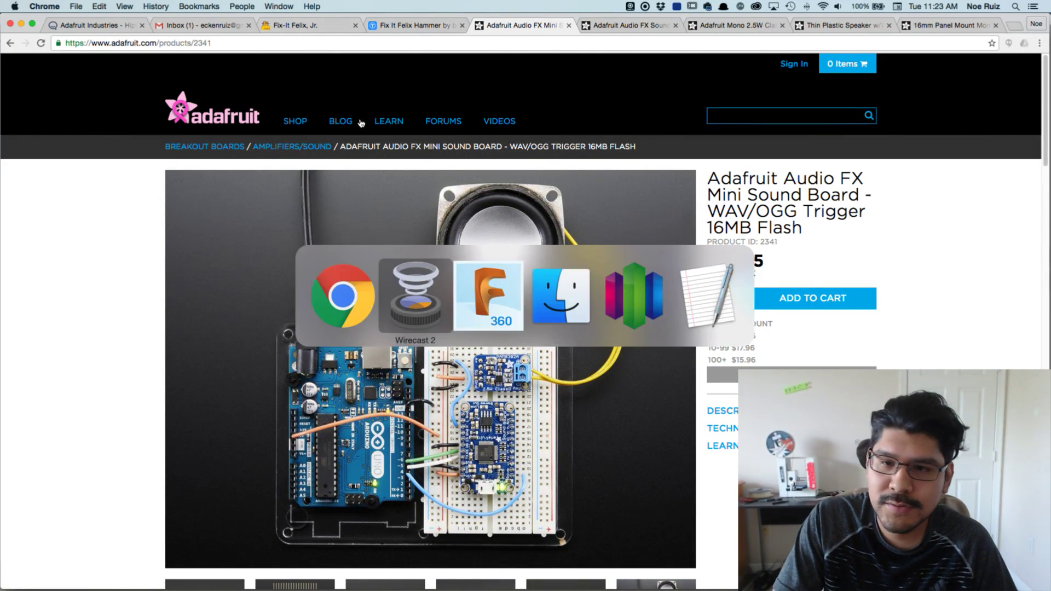
left_click(494, 284)
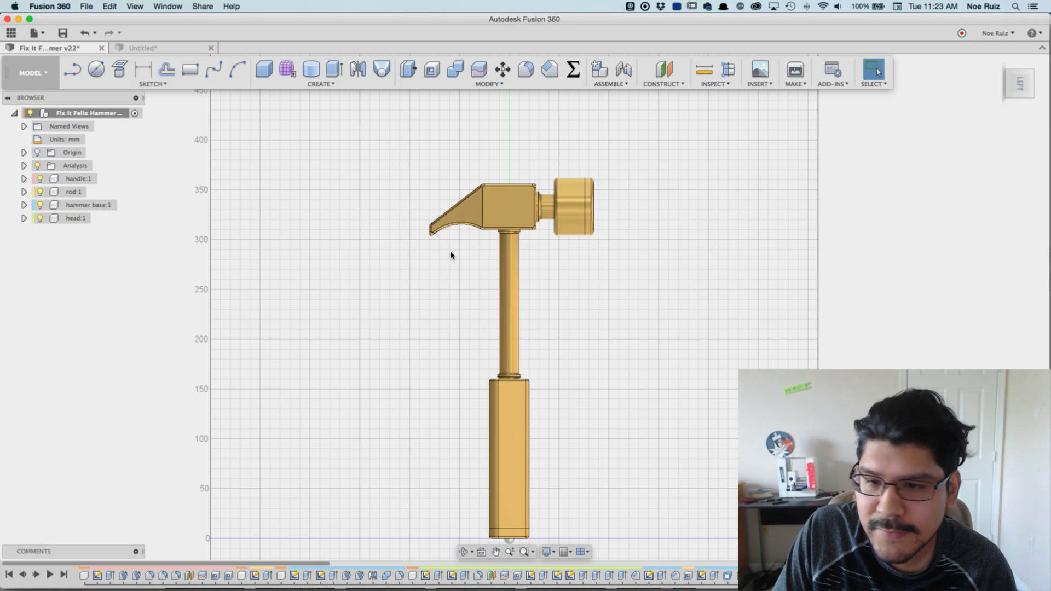
key("super+Tab")
left_click(476, 304)
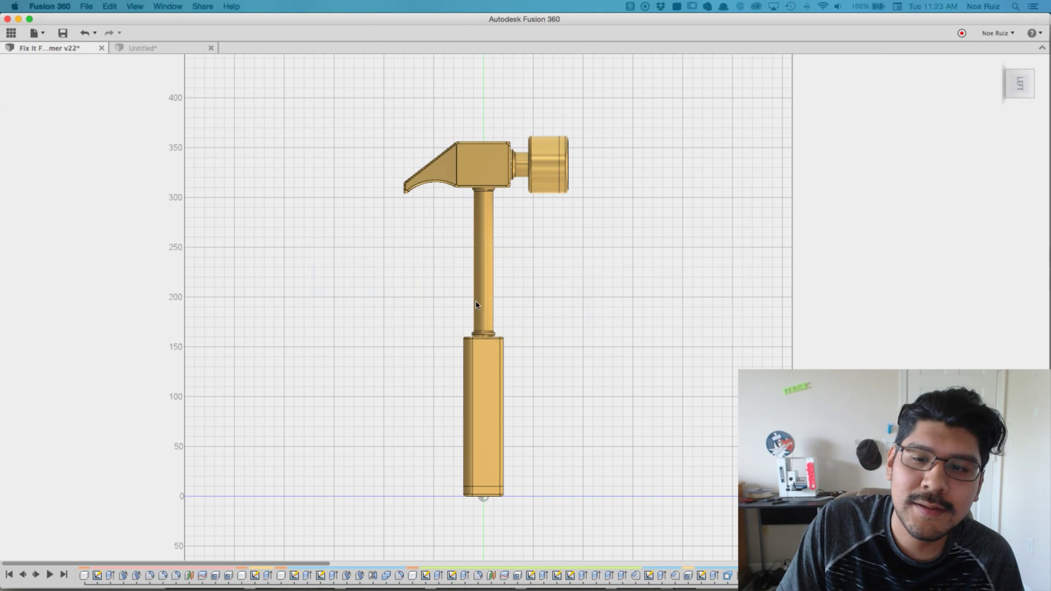
key("super+Tab")
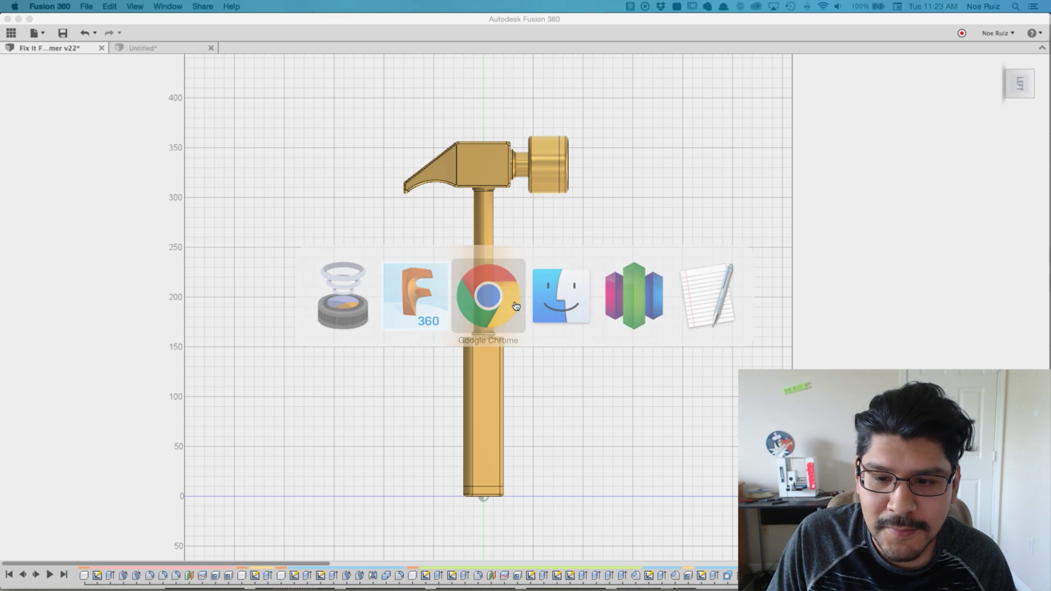
left_click(516, 306)
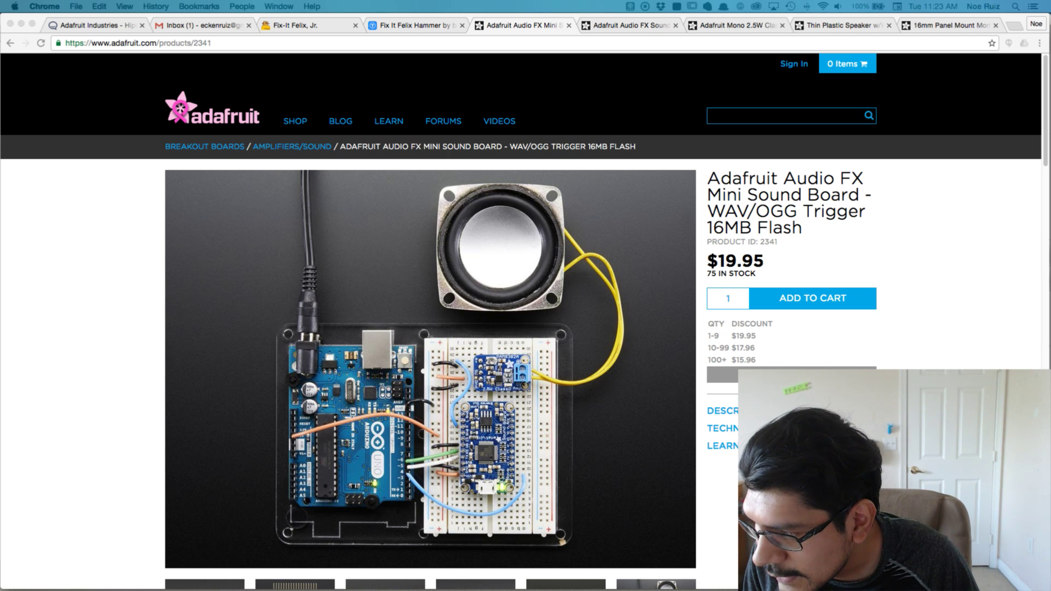
key("super+shift+Tab")
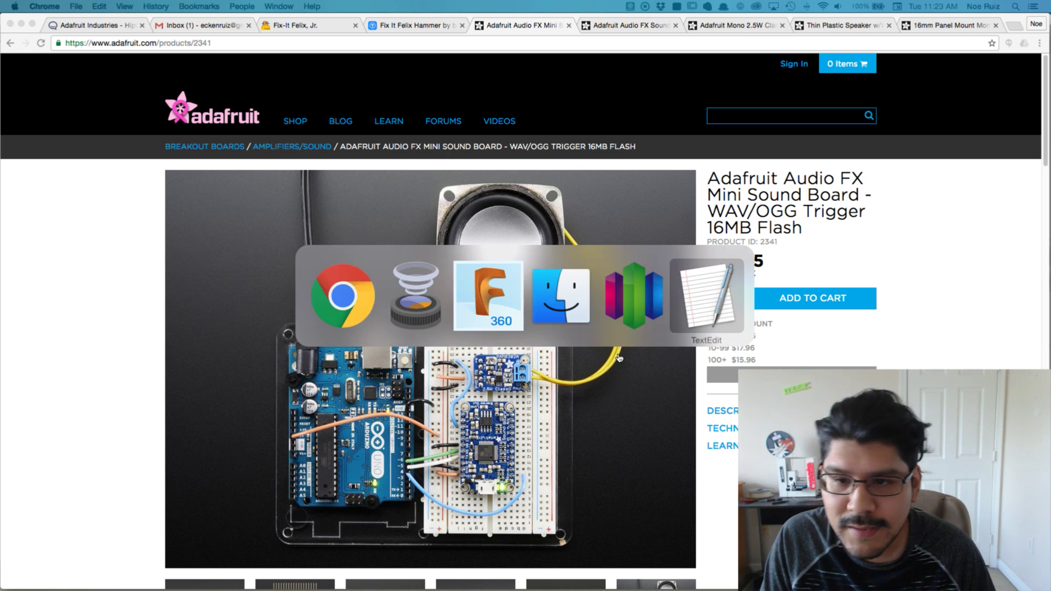
Step: Load rod.stl from the stl folder onto the empty Simplify3D build plate
left_click(623, 299)
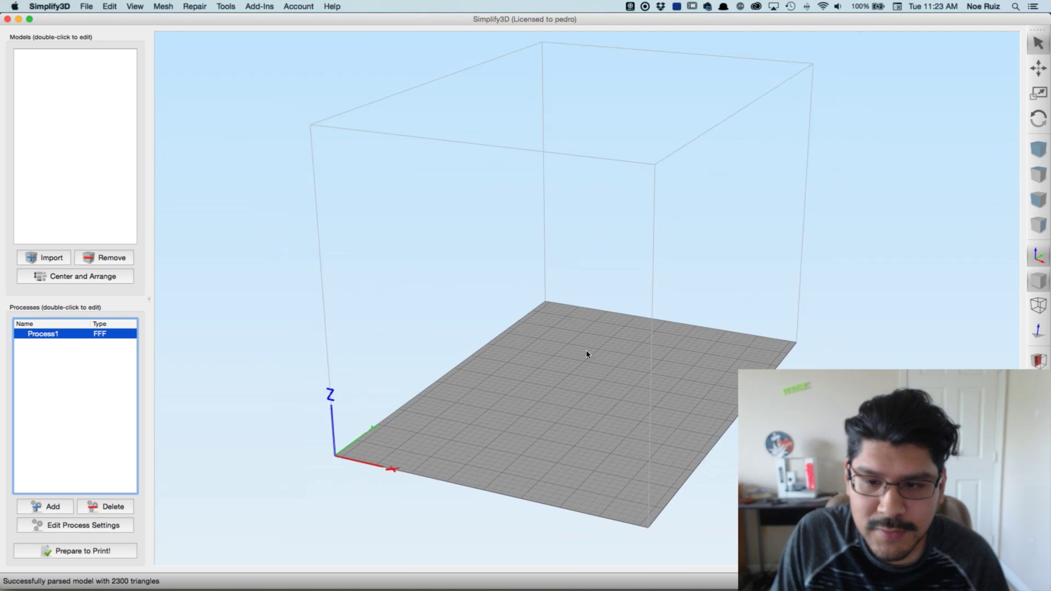
left_click(32, 257)
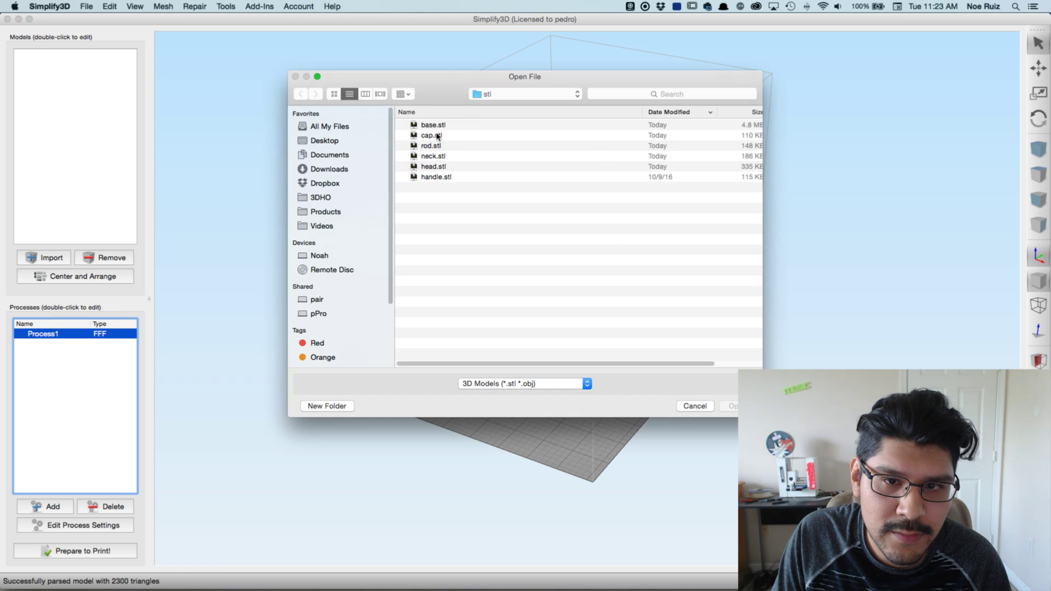
left_click(446, 137)
key("Down")
key("Down")
key("Down")
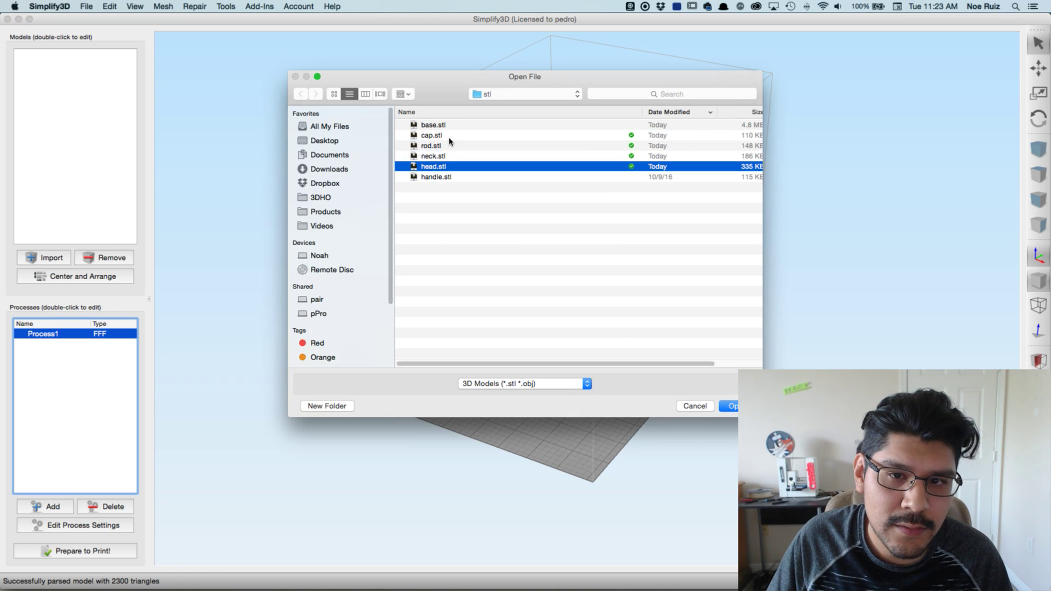
key("Up")
key("Up")
key("Return")
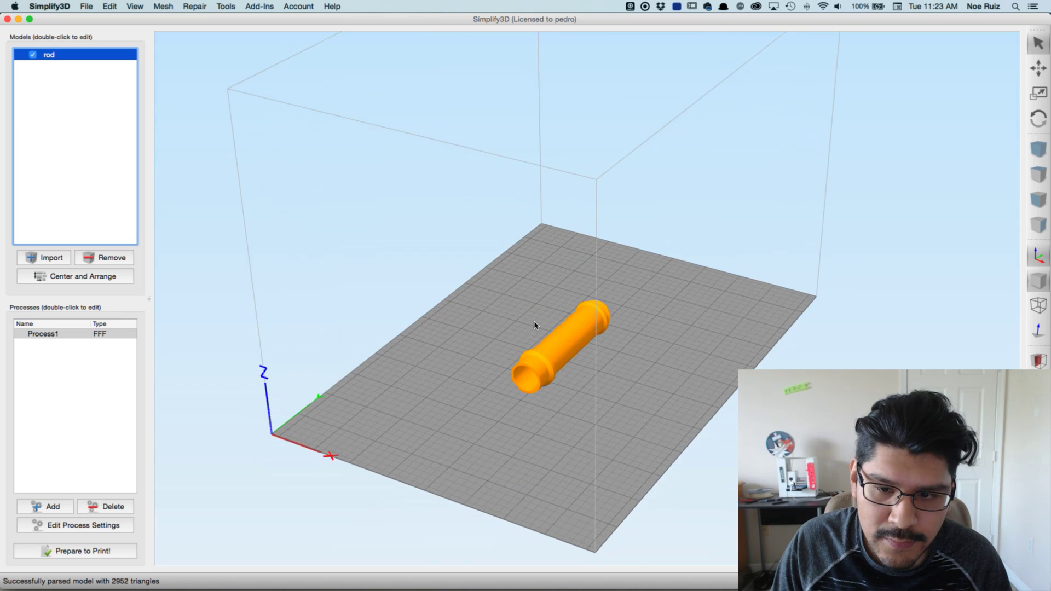
Step: Stand the rod upright by placing its end face on the bed, then centre it
left_click_drag(535, 325, 469, 387)
scroll(512, 352, "up", 3)
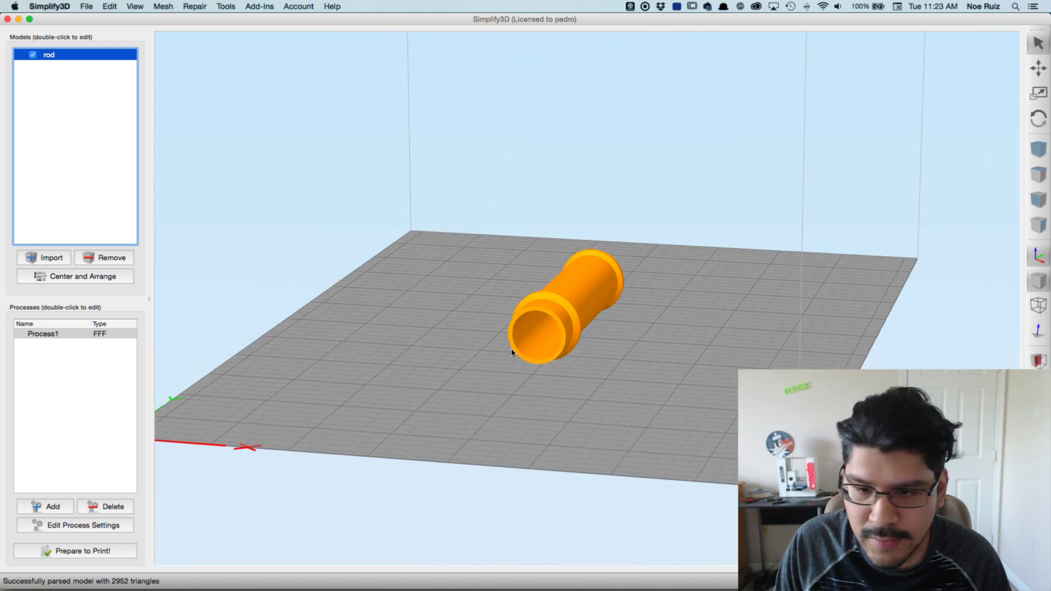
left_click_drag(511, 352, 429, 408)
scroll(429, 408, "up", 5)
key("super+f")
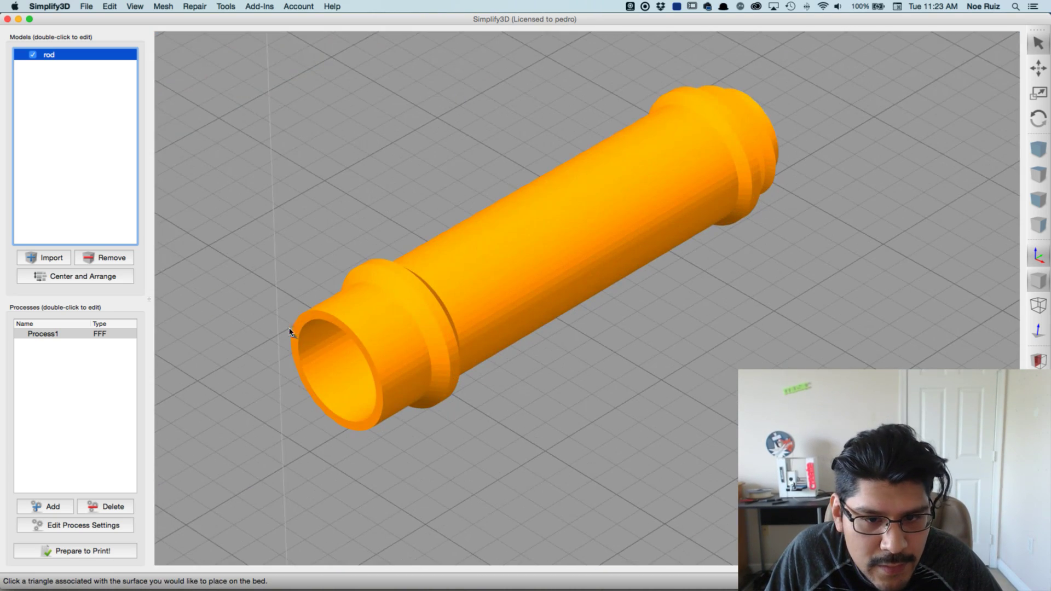
left_click(310, 315)
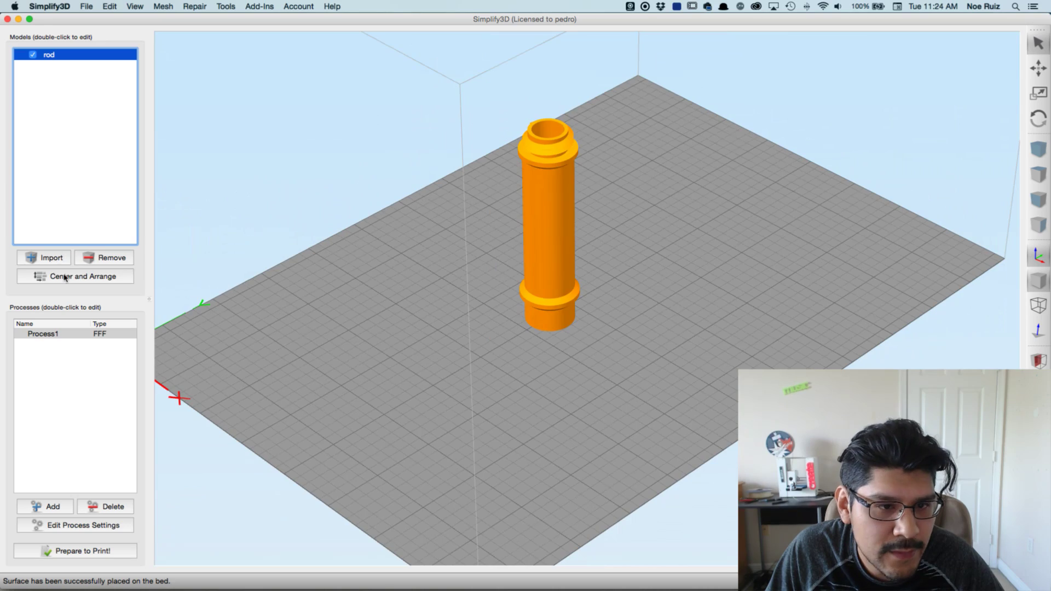
left_click(64, 277)
Step: Open the FFF Settings of Process1
left_click_drag(420, 277, 478, 269)
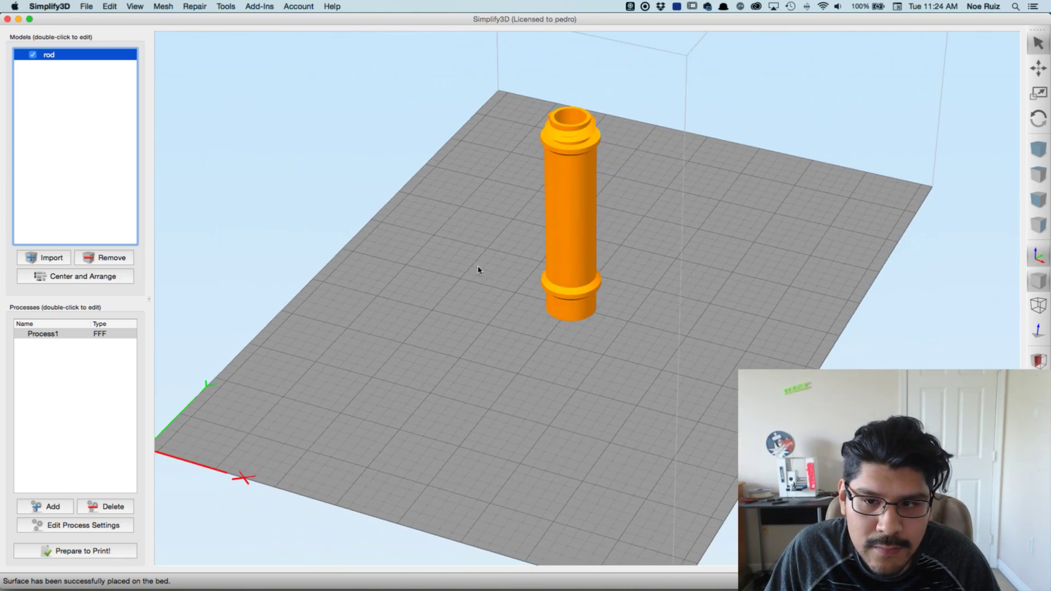
scroll(478, 270, "up", 5)
scroll(478, 270, "down", 3)
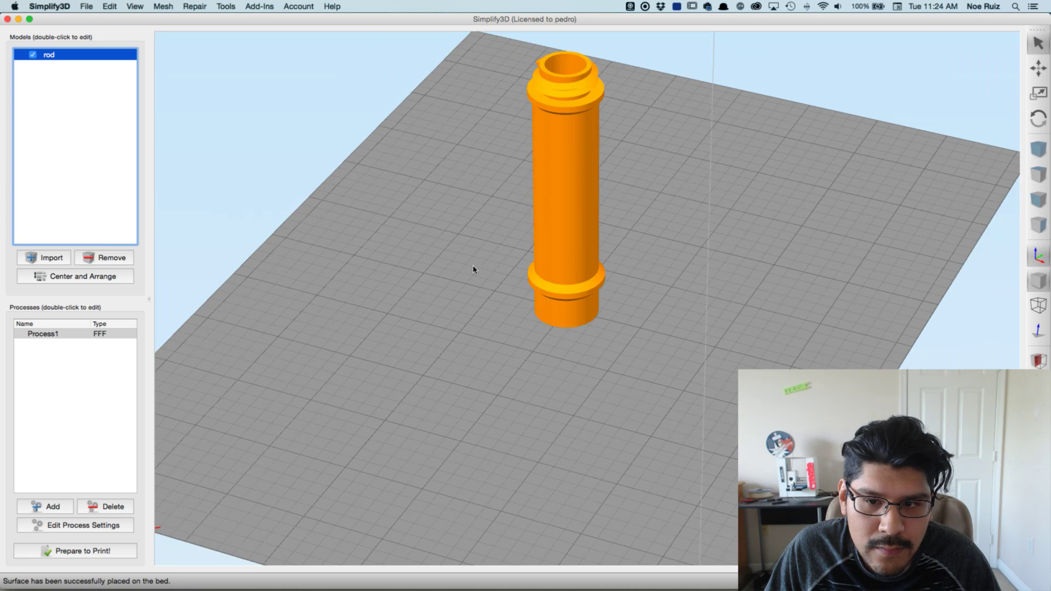
double_click(96, 335)
Step: Check the 6-outline skirt in Additions, accept the settings and slice the rod
left_click(389, 181)
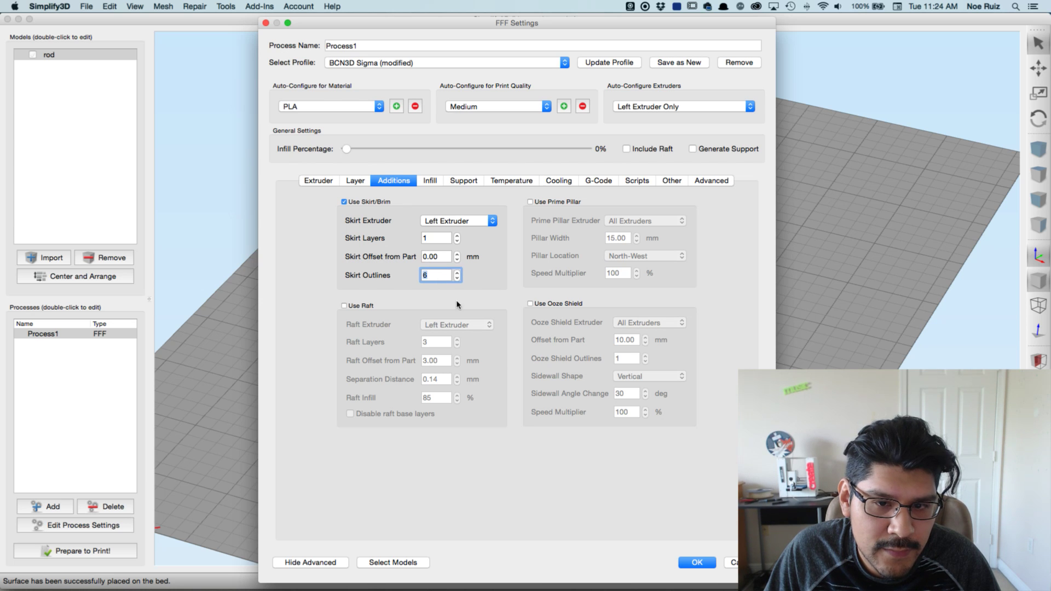
left_click(696, 562)
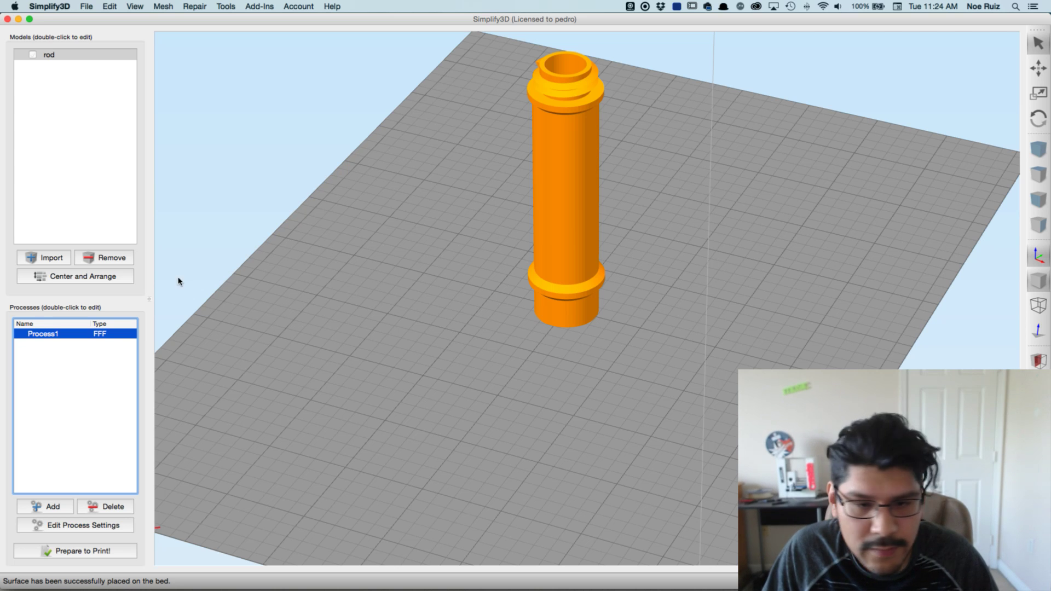
left_click(120, 548)
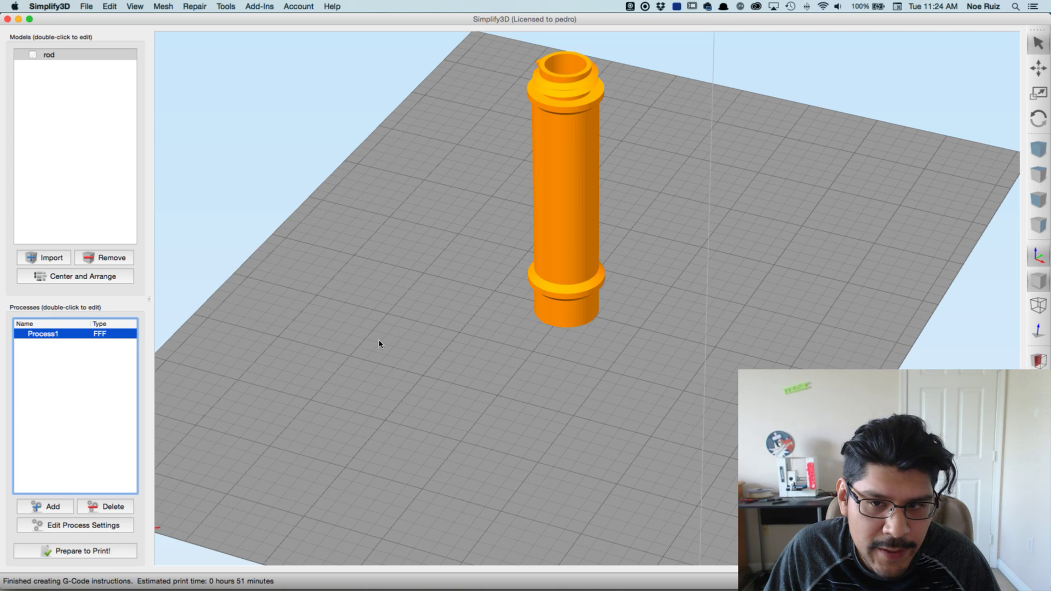
Step: Scrub the preview from the base ring to the full column, estimated at 51 minutes and 13.01 g
scroll(554, 267, "up", 5)
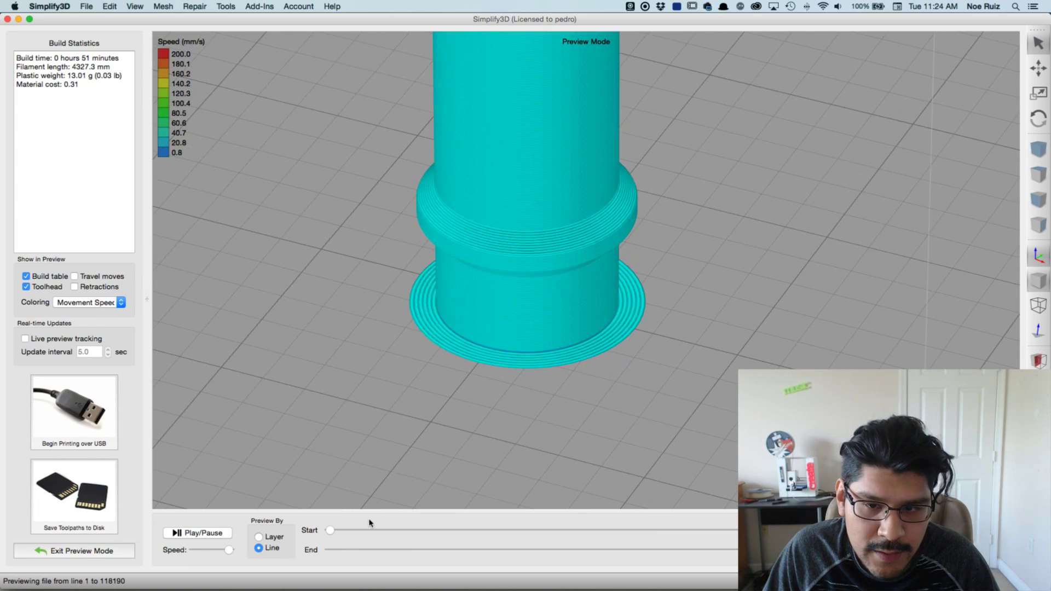
left_click(373, 550)
left_click_drag(391, 549, 736, 550)
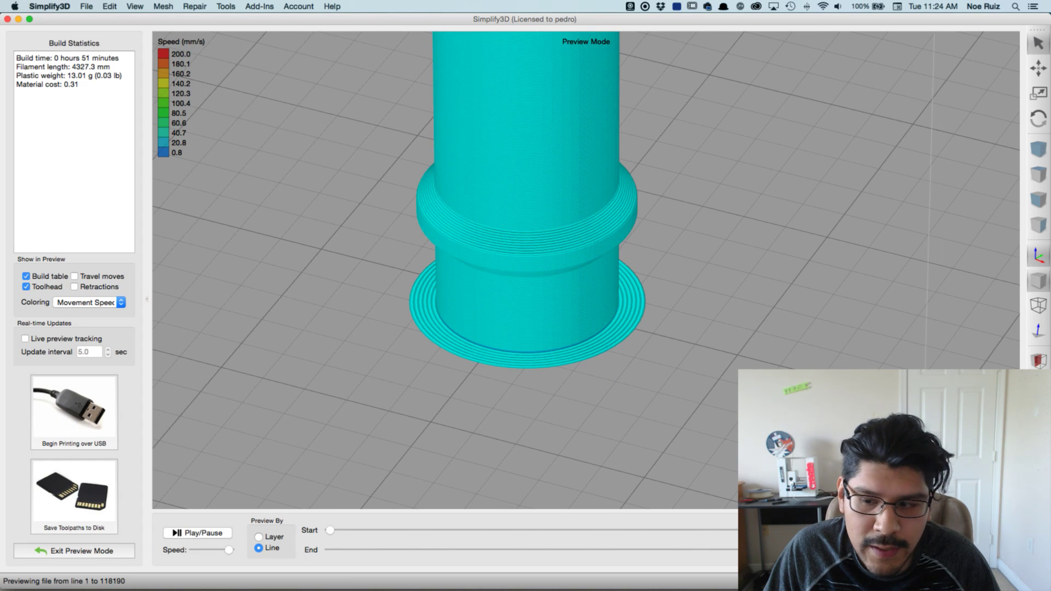
scroll(852, 206, "down", 5)
scroll(681, 285, "down", 5)
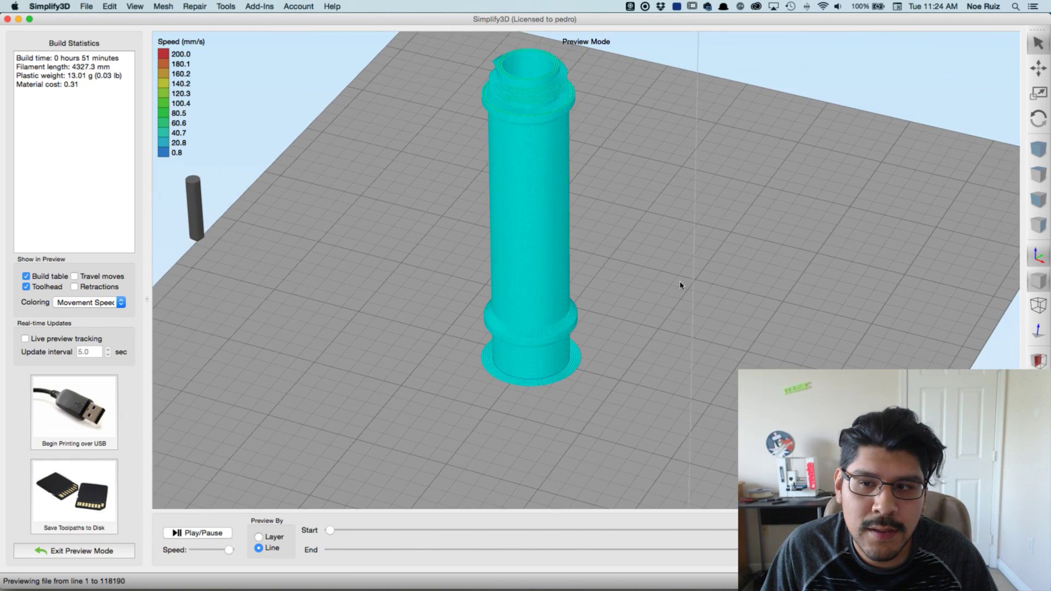
Step: Leave the preview and inspect the left extruder's nozzle diameter and primary layer height
left_click(107, 553)
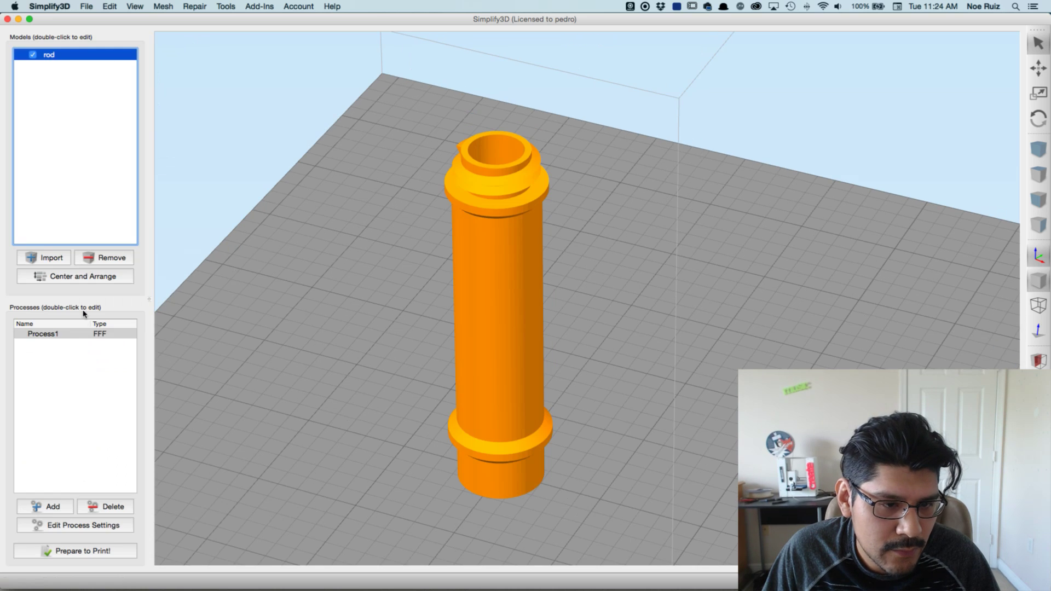
double_click(77, 333)
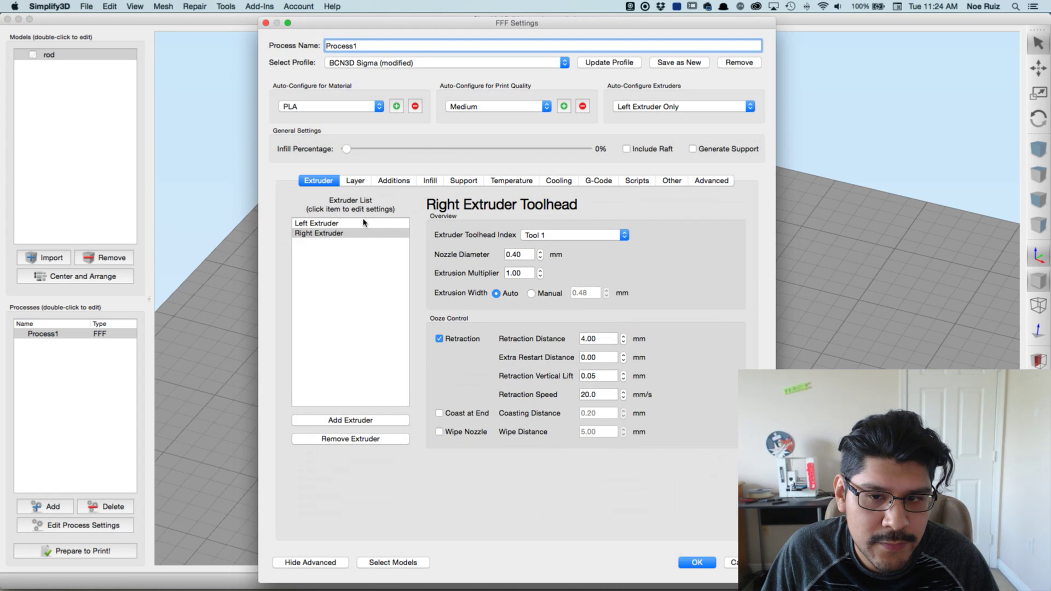
left_click(365, 224)
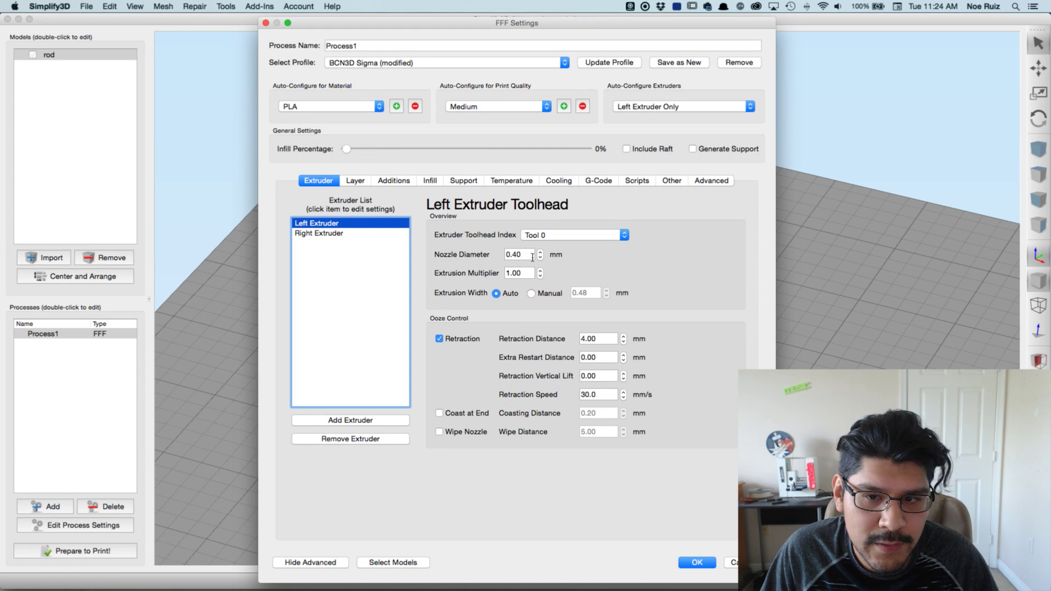
left_click(532, 257)
left_click(356, 181)
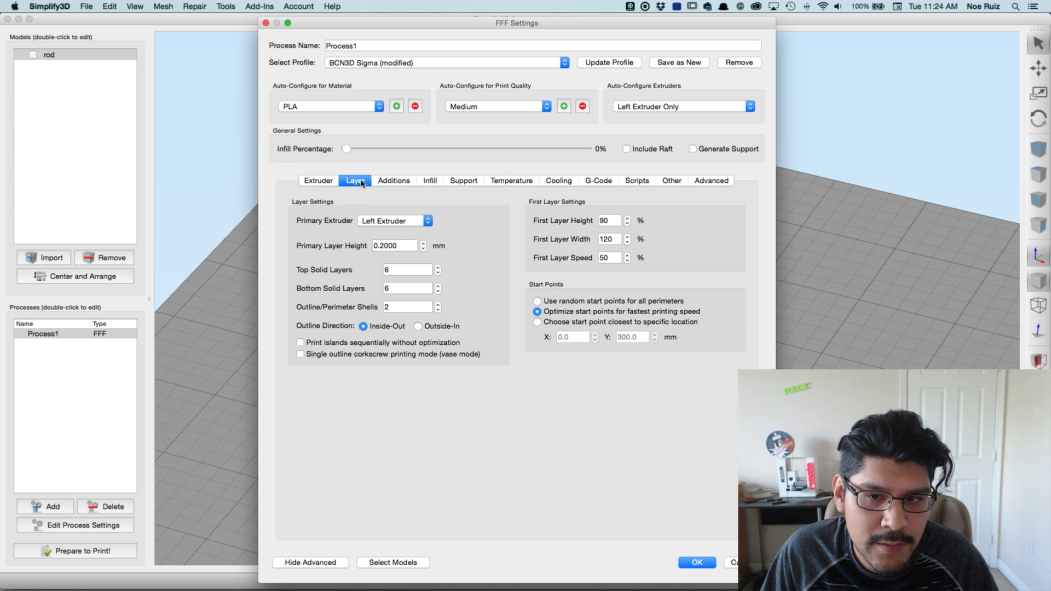
double_click(386, 246)
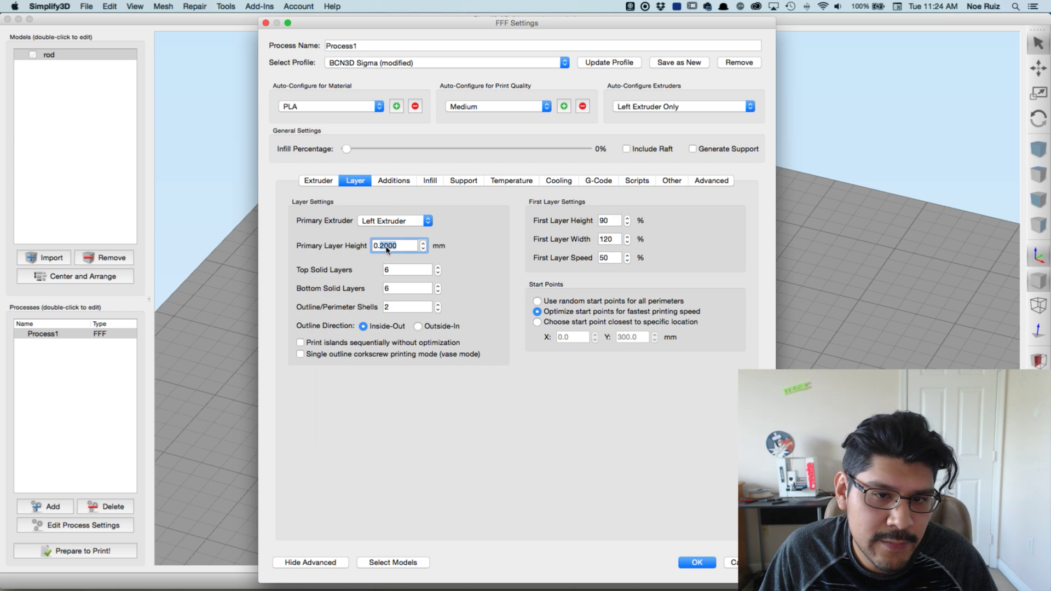
left_click(685, 564)
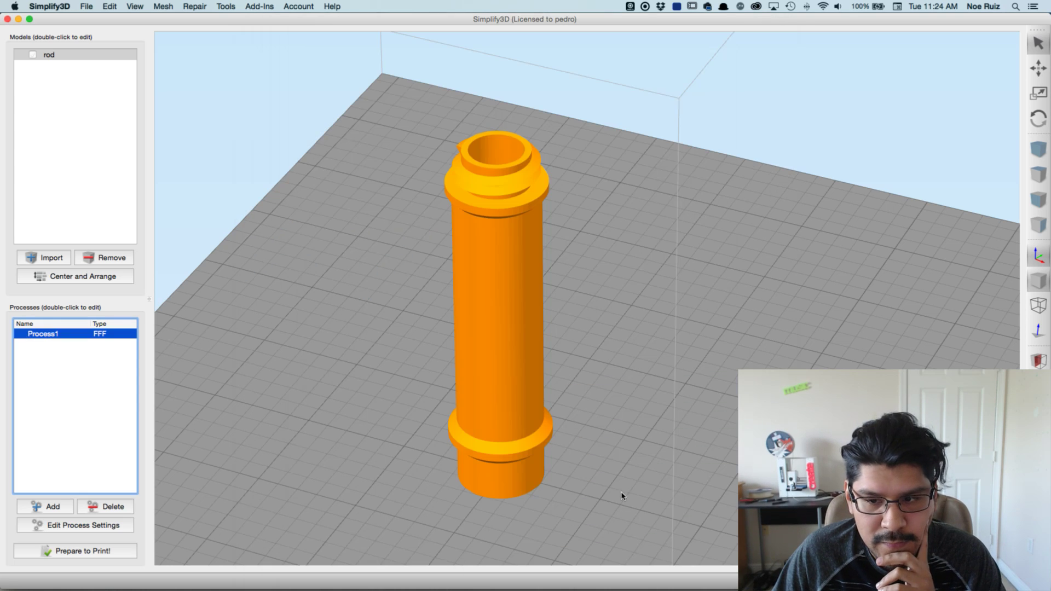
Step: Set the nozzle diameter to 0.60 mm and primary layer height to 0.3 mm, then confirm
double_click(70, 334)
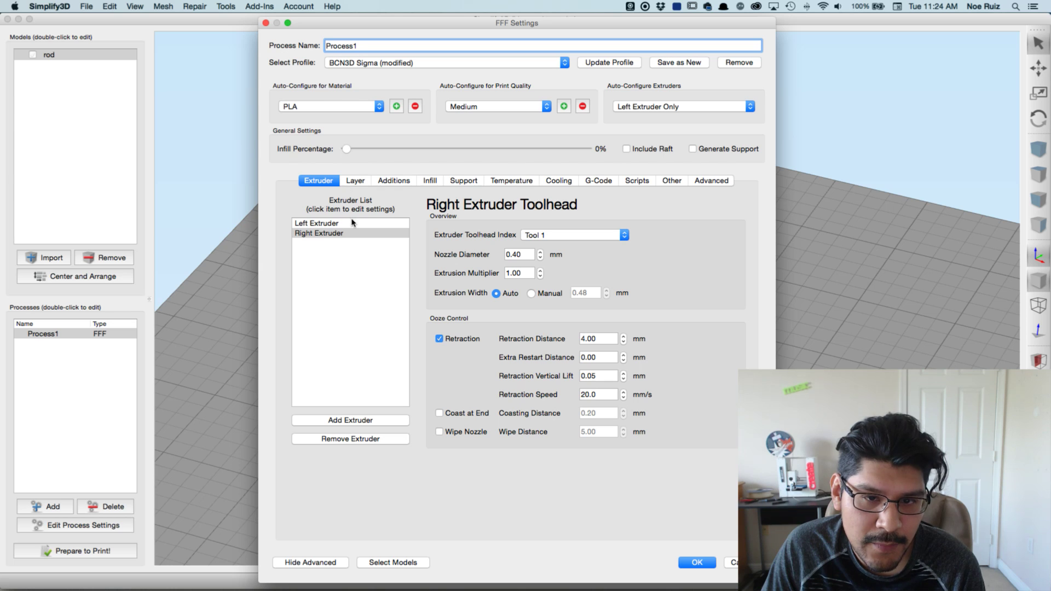
double_click(515, 255)
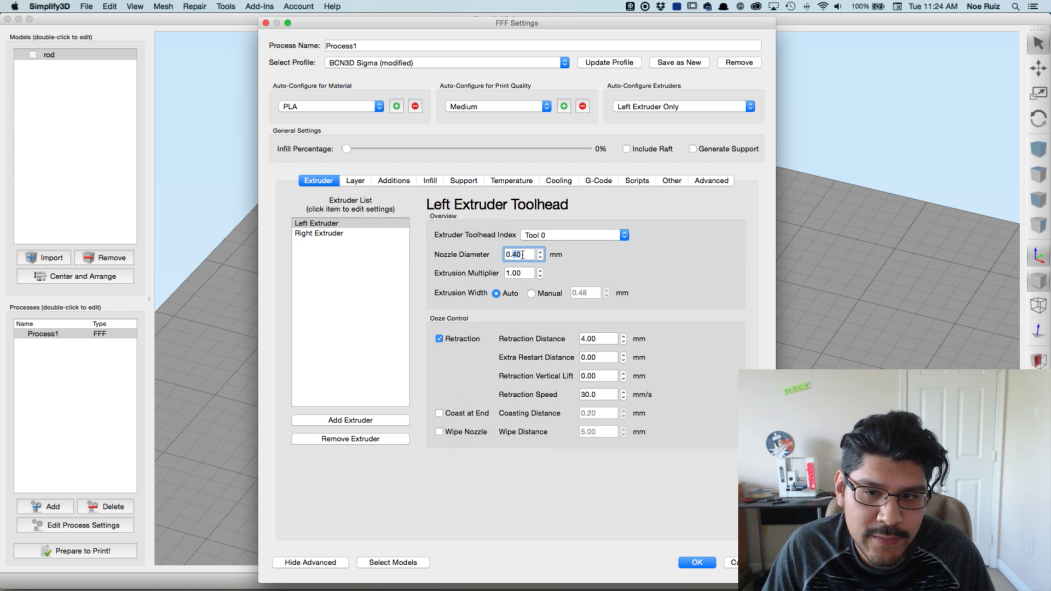
left_click(524, 272)
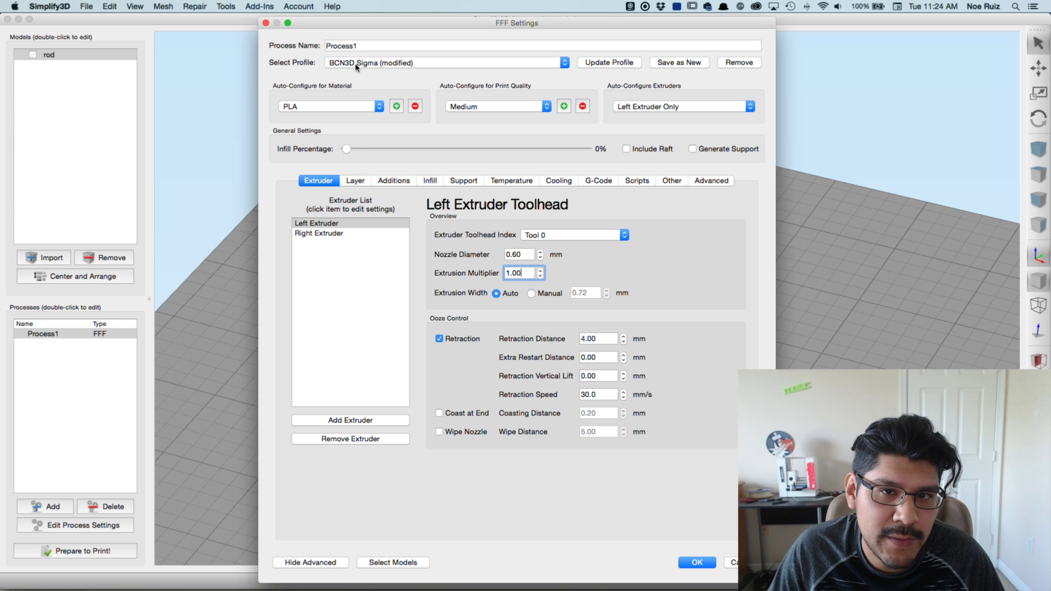
left_click(356, 182)
left_click(385, 246)
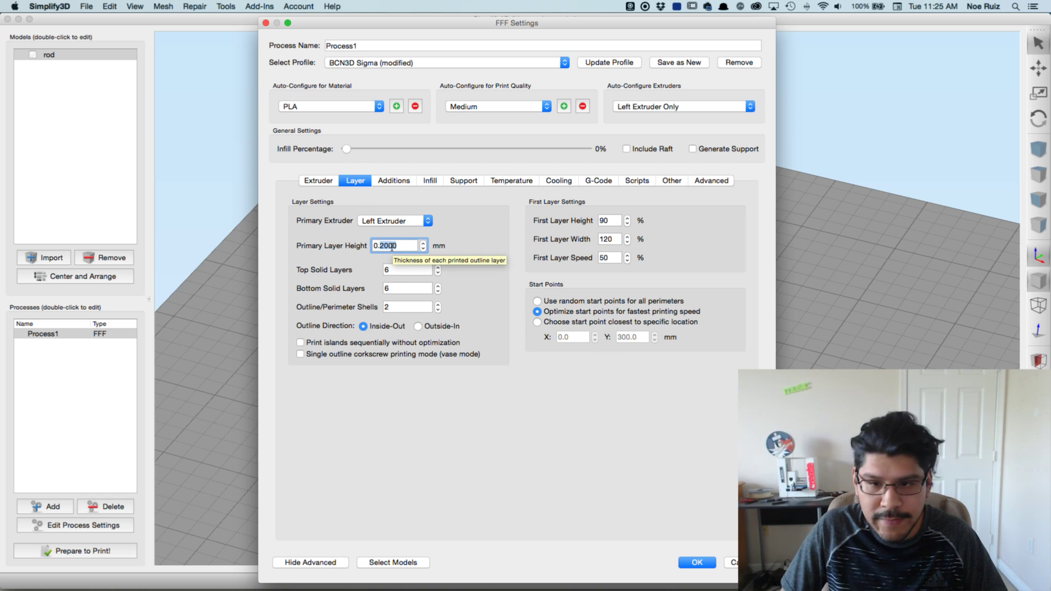
type("0.3")
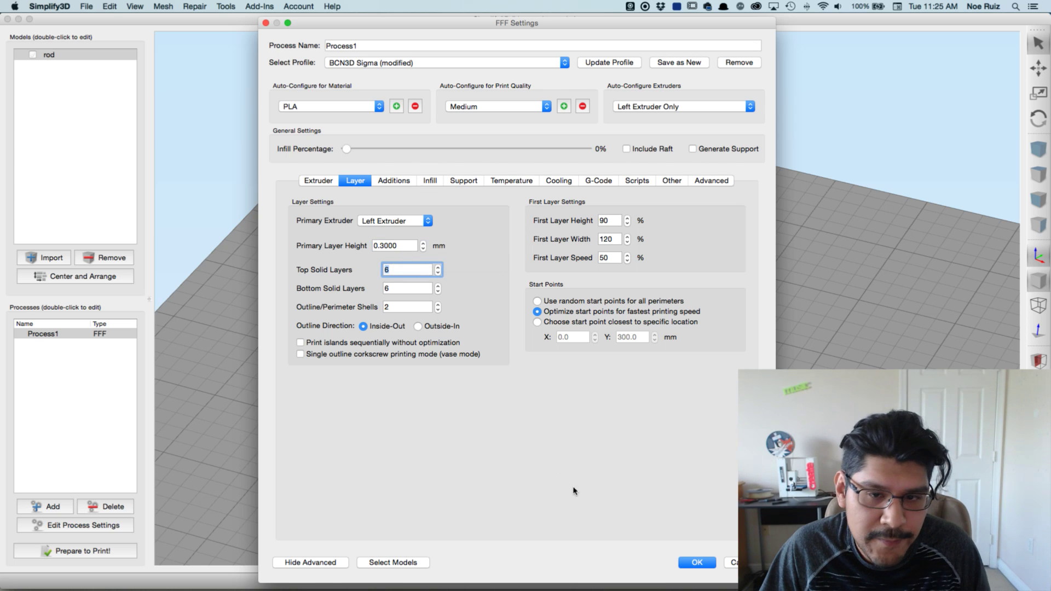
left_click(696, 563)
scroll(497, 347, "down", 3)
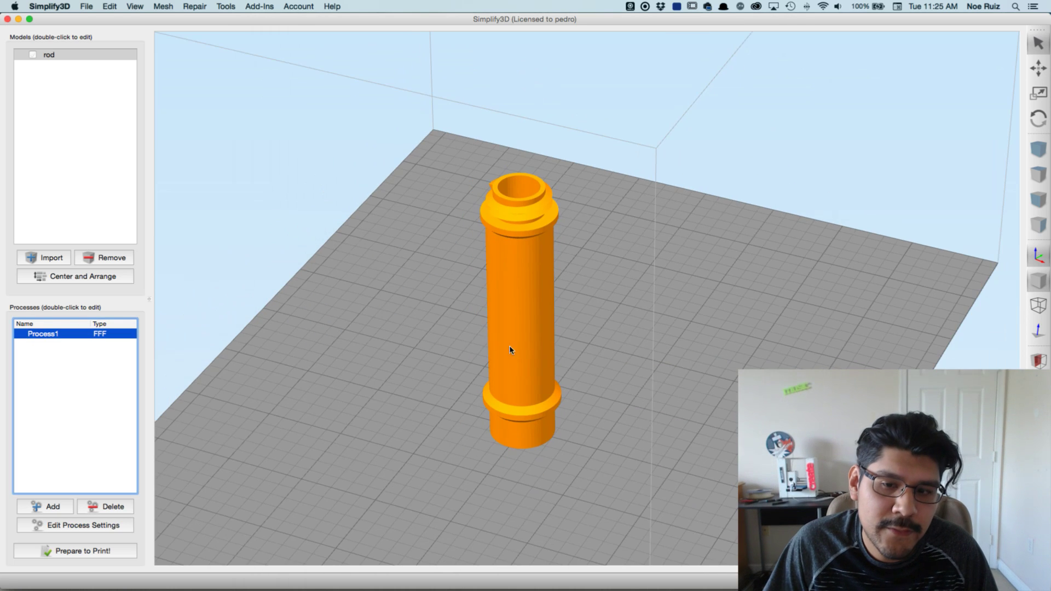
Step: Orbit around the rod and re-slice it with the 0.60 mm nozzle and 0.3 mm layers
mouse_move(460, 384)
left_mouse_down()
mouse_move(474, 376)
mouse_move(462, 372)
left_mouse_up()
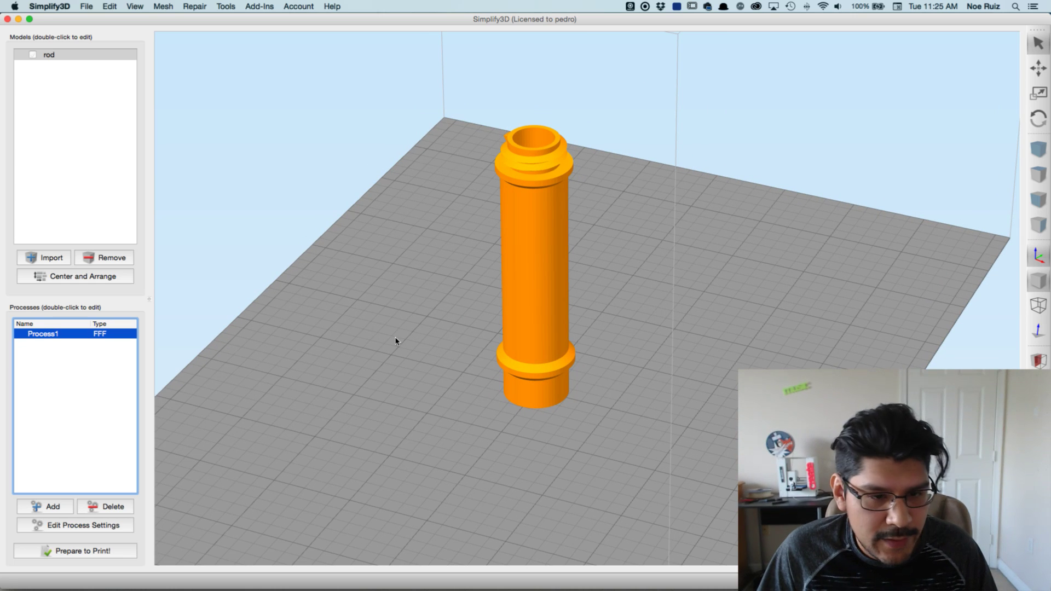
left_click_drag(419, 351, 389, 334)
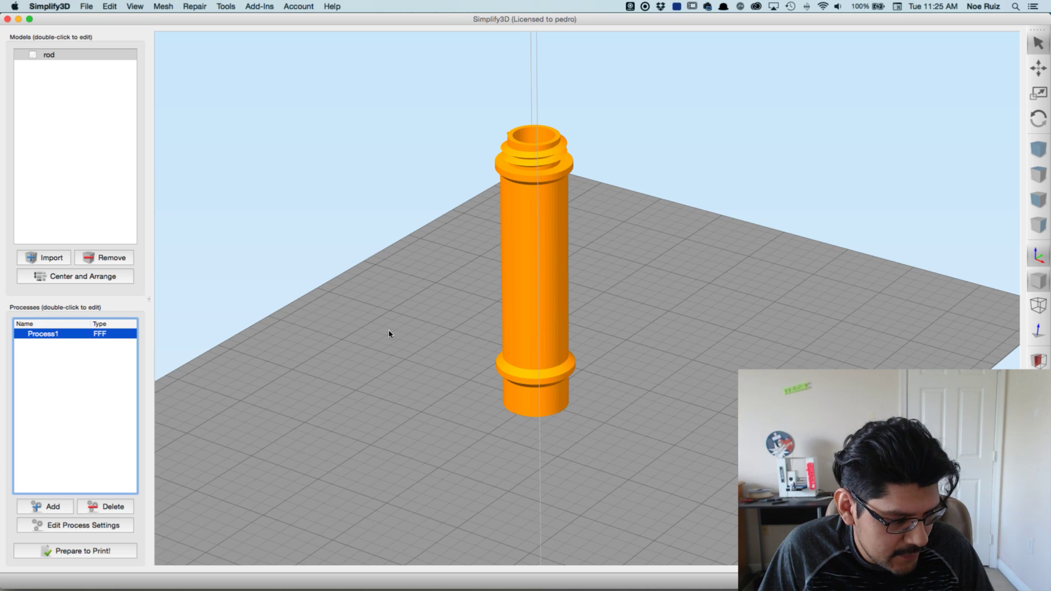
left_click(113, 551)
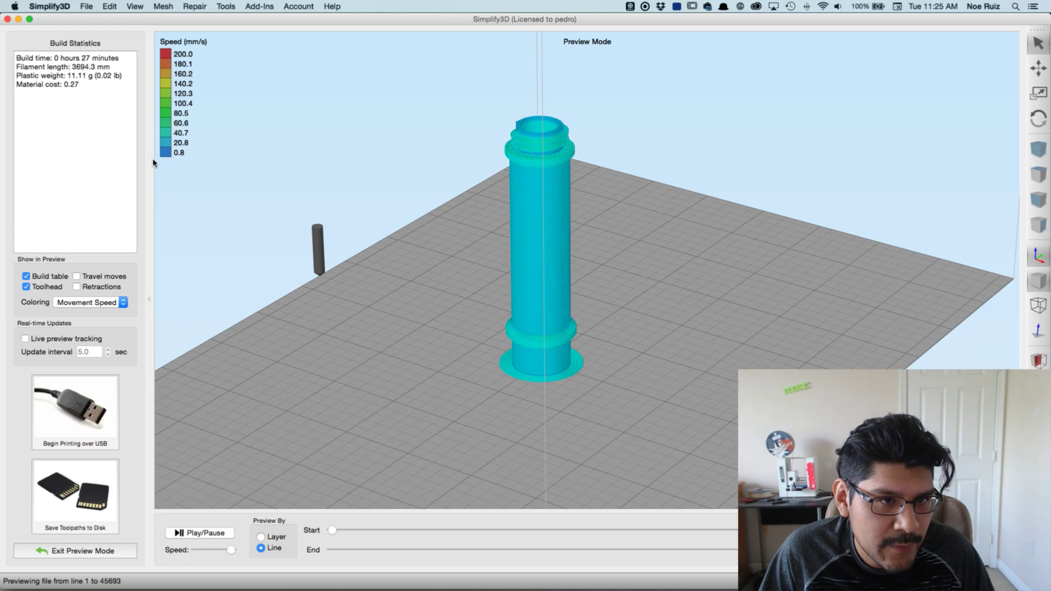
Step: Scrub the preview through all layers, now 27 minutes and 11.11 g, then exit preview
scroll(504, 268, "up", 2)
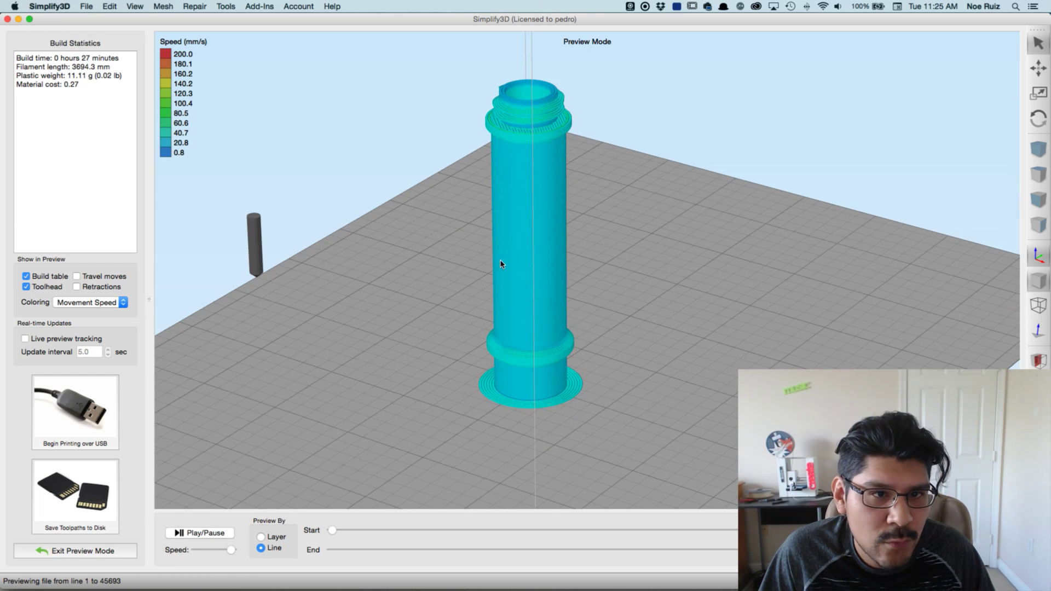
left_click_drag(354, 555, 583, 549)
left_click_drag(506, 451, 451, 408)
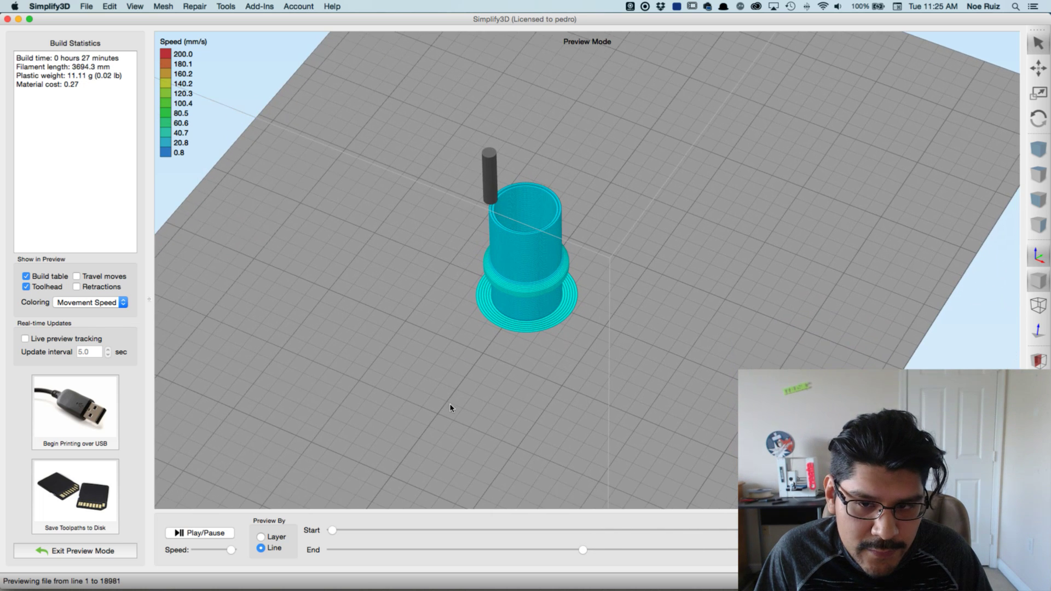
left_click_drag(521, 556, 1004, 550)
left_click_drag(650, 305, 536, 252)
scroll(537, 252, "up", 3)
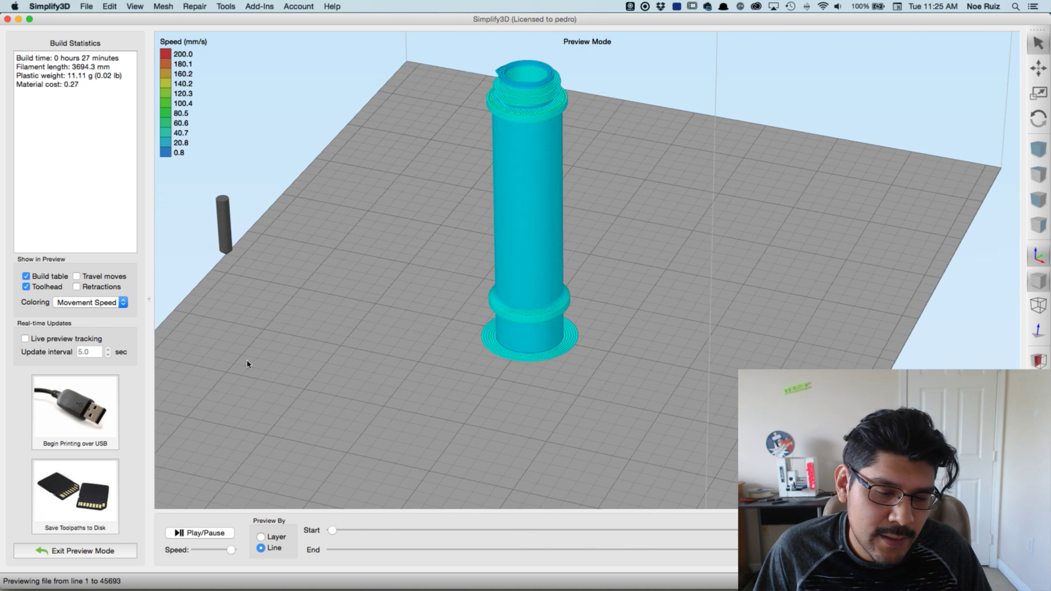
left_click(85, 552)
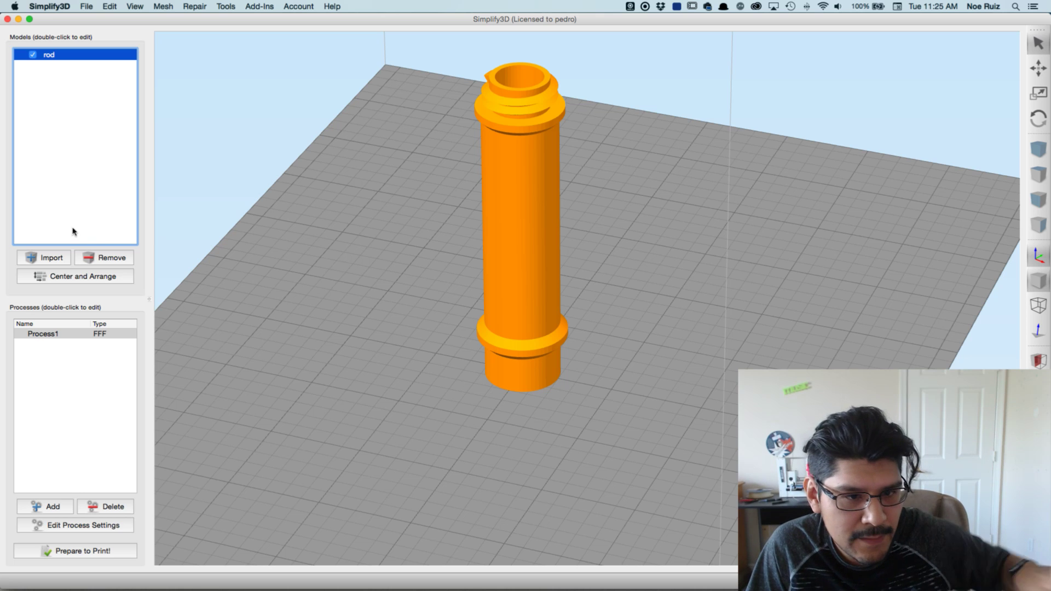
Step: Replace the rod on the bed with handle.stl from the stl folder
left_click(113, 258)
left_click(49, 257)
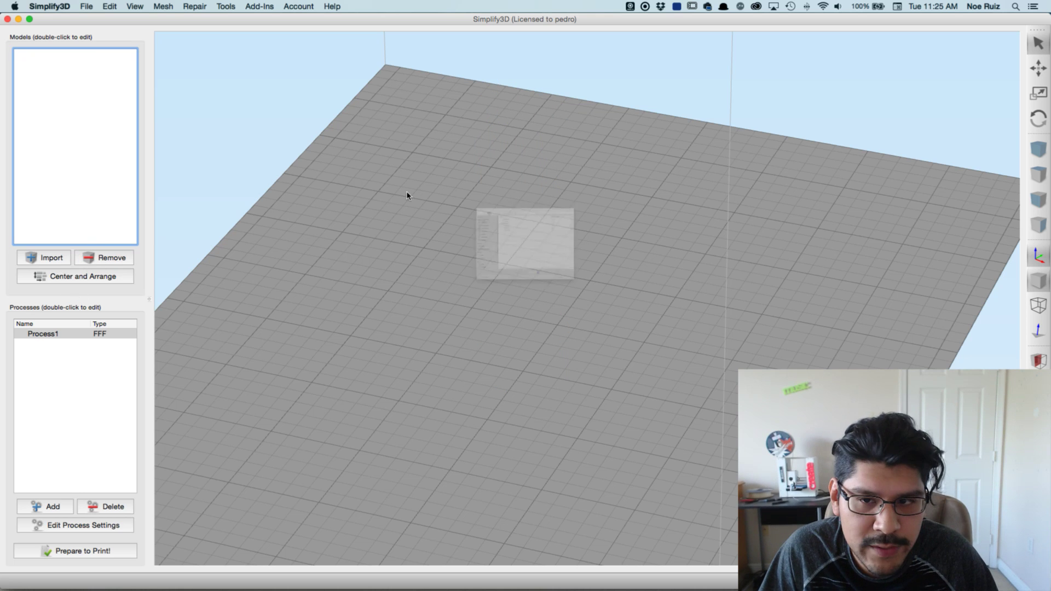
left_click(452, 135)
key("Down")
key("Down")
key("Down")
key("Down")
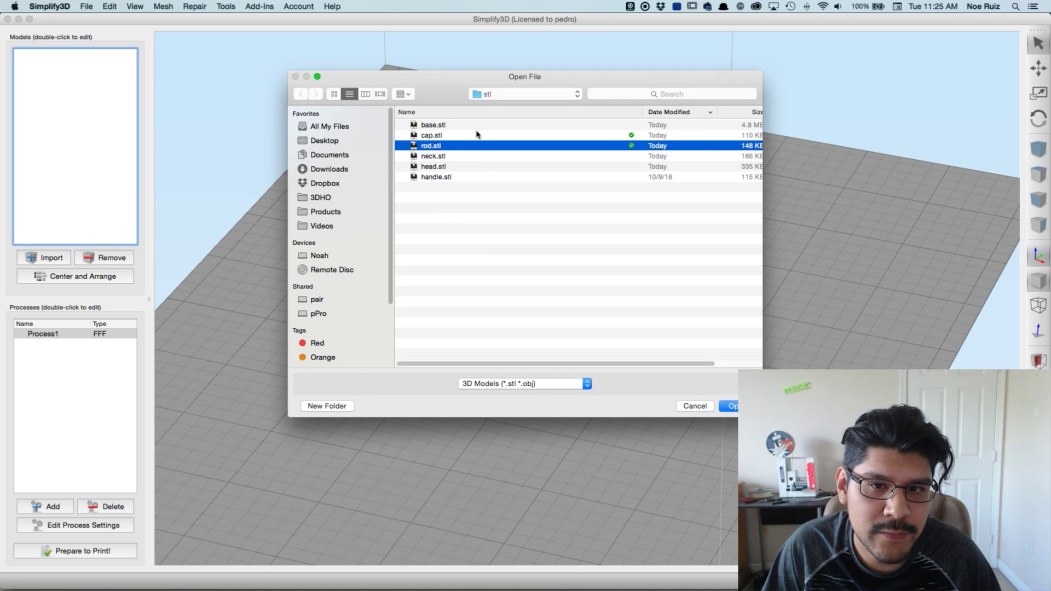
key("Return")
Step: Stand the handle upright by placing its end face on the bed
scroll(549, 174, "down", 3)
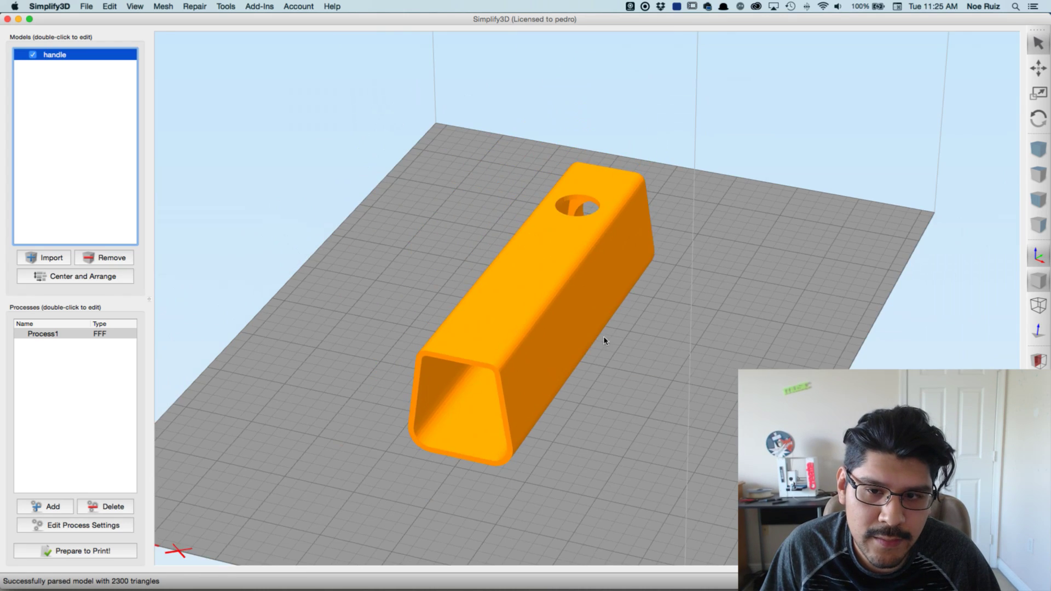
left_click_drag(603, 340, 283, 329)
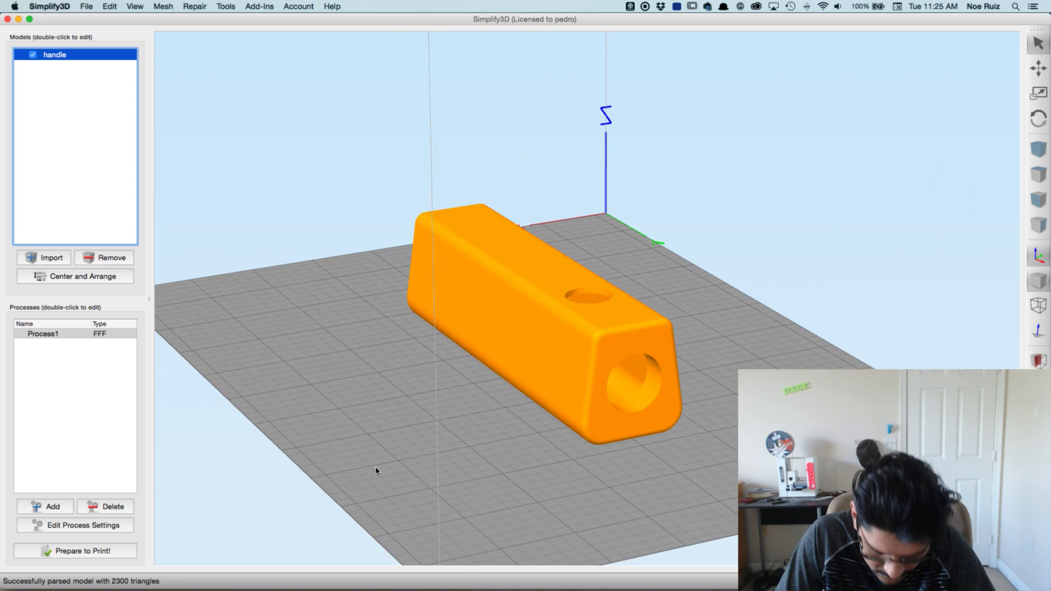
key("super+b")
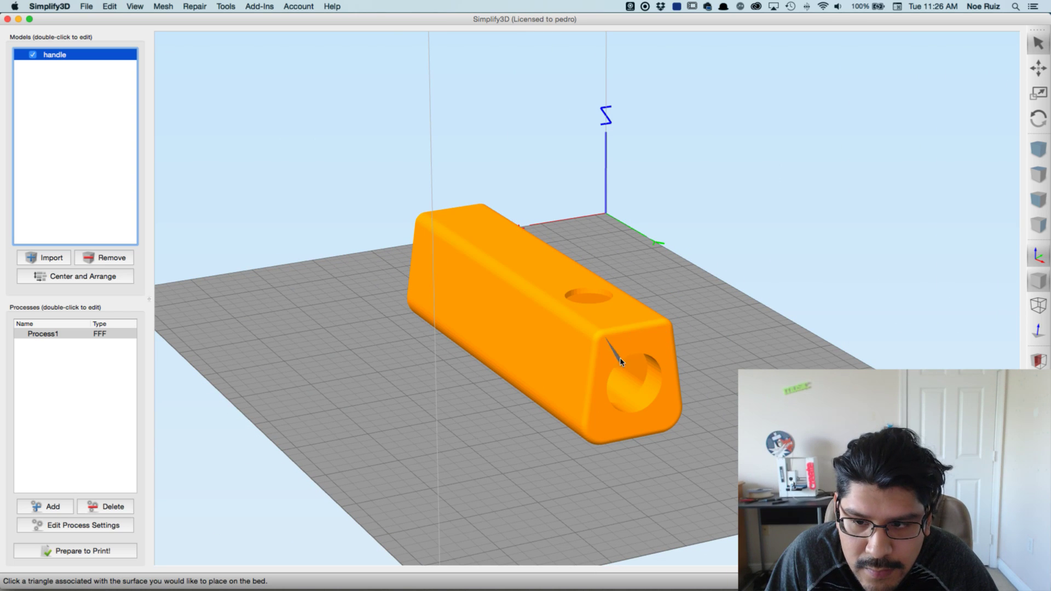
left_click(634, 343)
Step: Slice the upright handle, review the 1 h 14 min, 36.18 g preview, and exit it
scroll(602, 335, "down", 5)
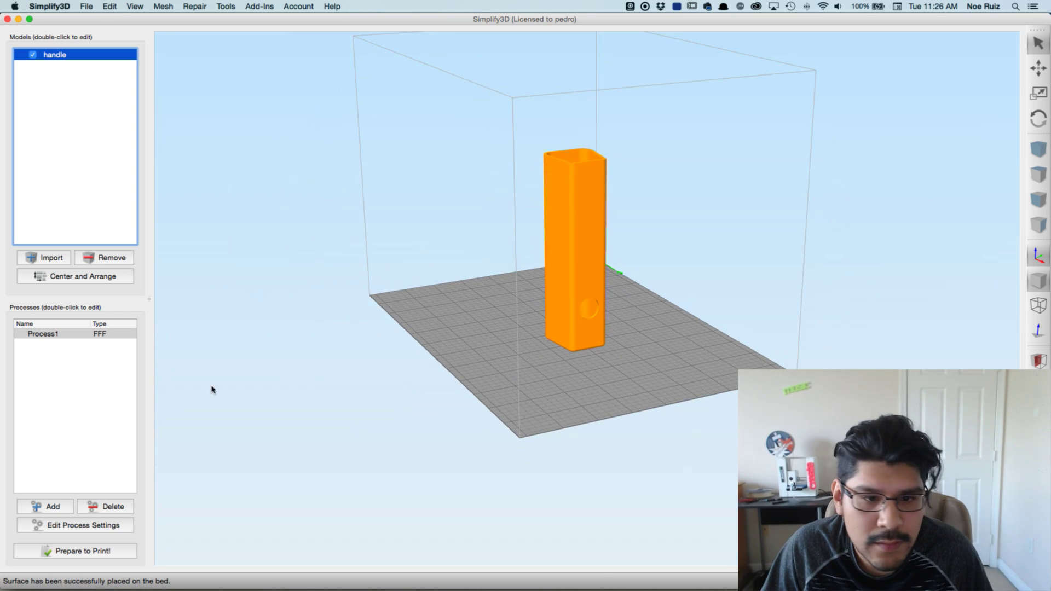
left_click_drag(212, 387, 552, 376)
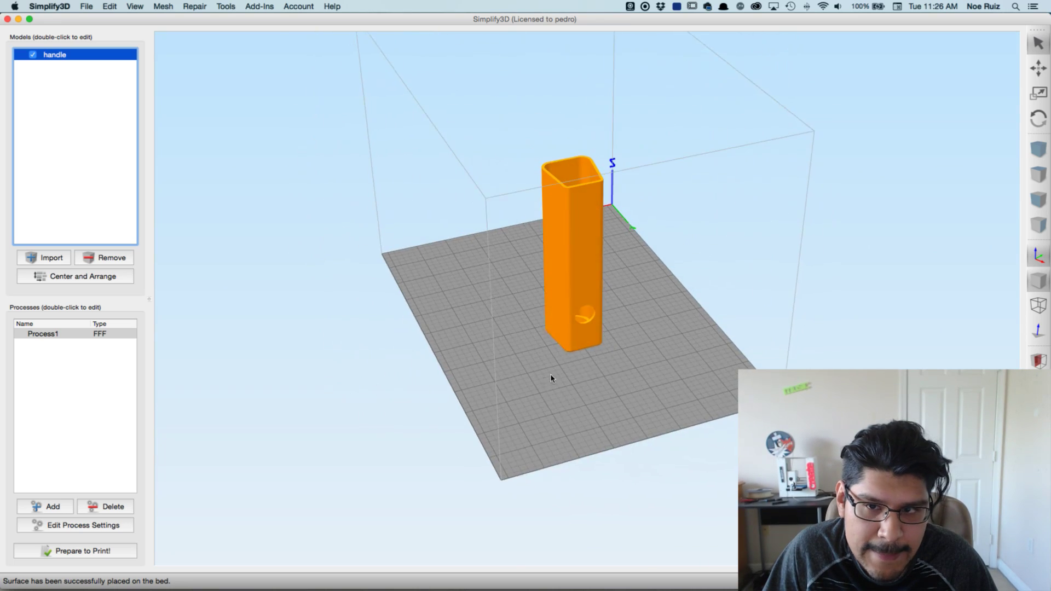
scroll(531, 323, "up", 4)
left_click_drag(511, 274, 547, 274)
scroll(603, 307, "up", 3)
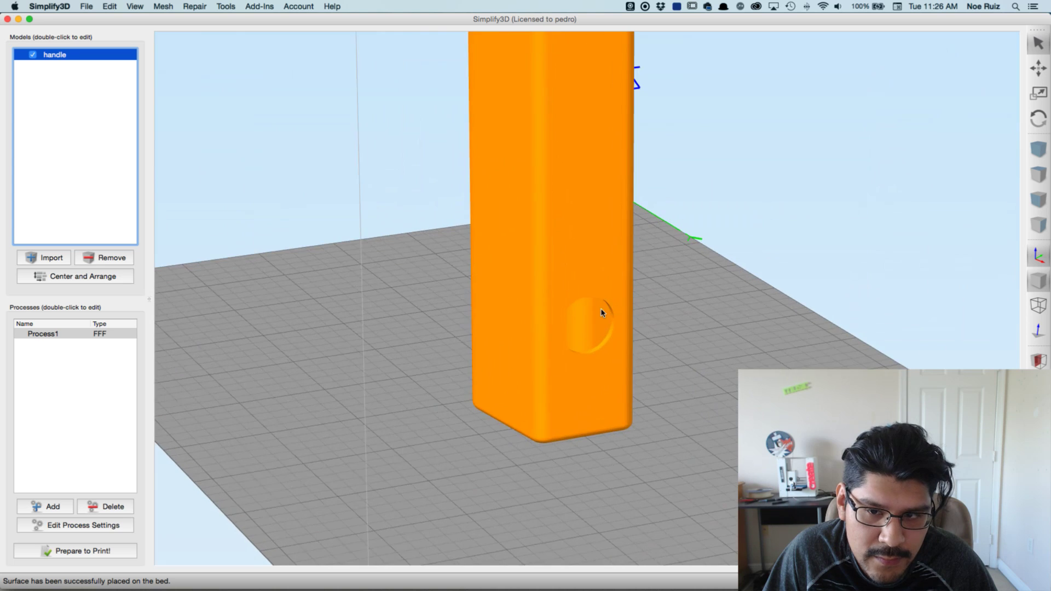
left_click_drag(603, 307, 421, 340)
left_click(99, 553)
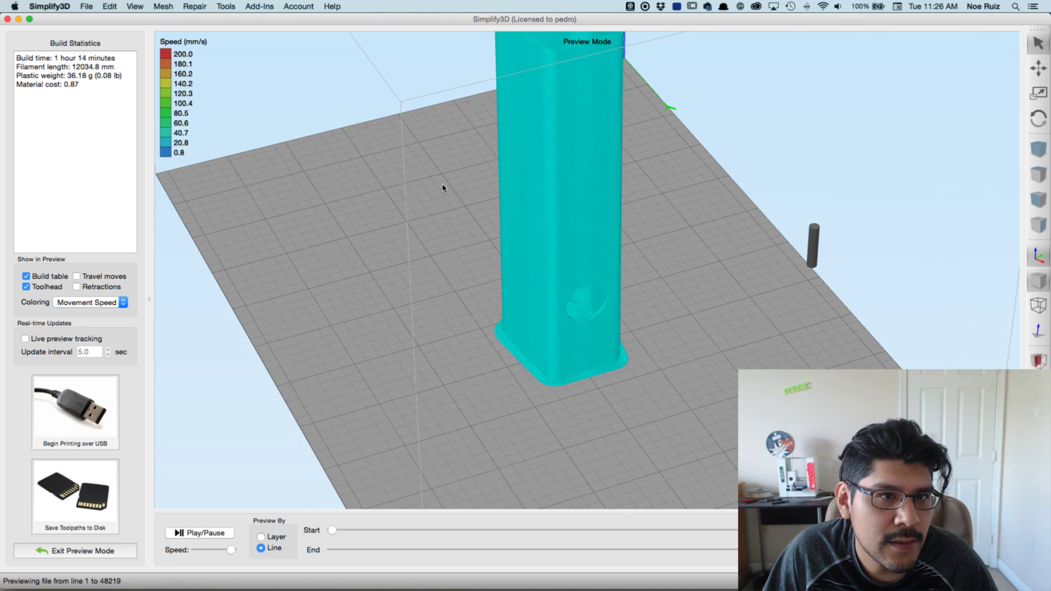
left_click_drag(466, 195, 476, 328)
left_click(85, 550)
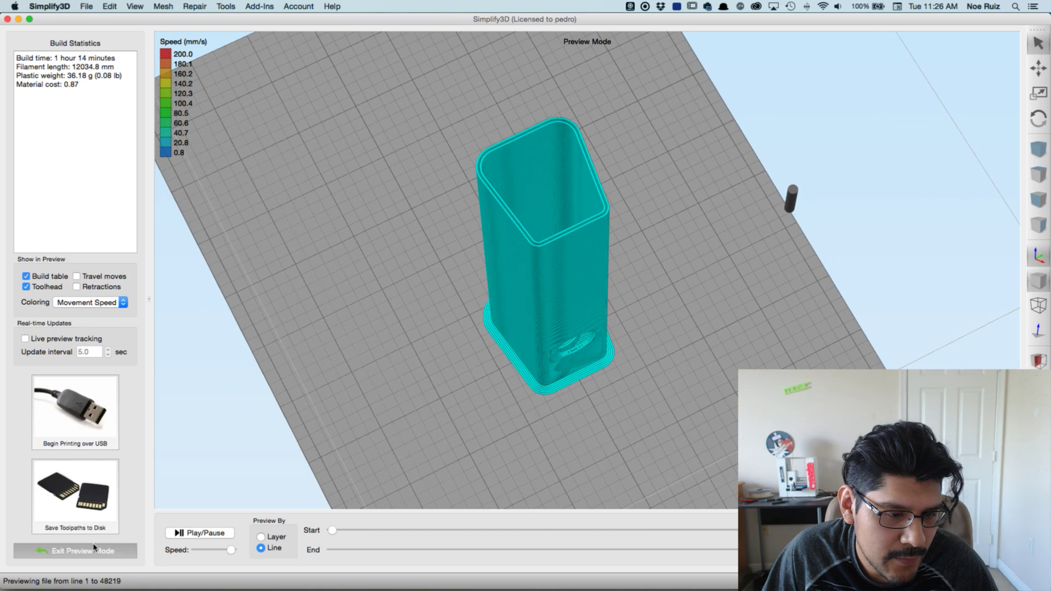
Step: Set Process1's left extruder nozzle to 0.40 mm and primary layer height to 0.2 mm
double_click(93, 335)
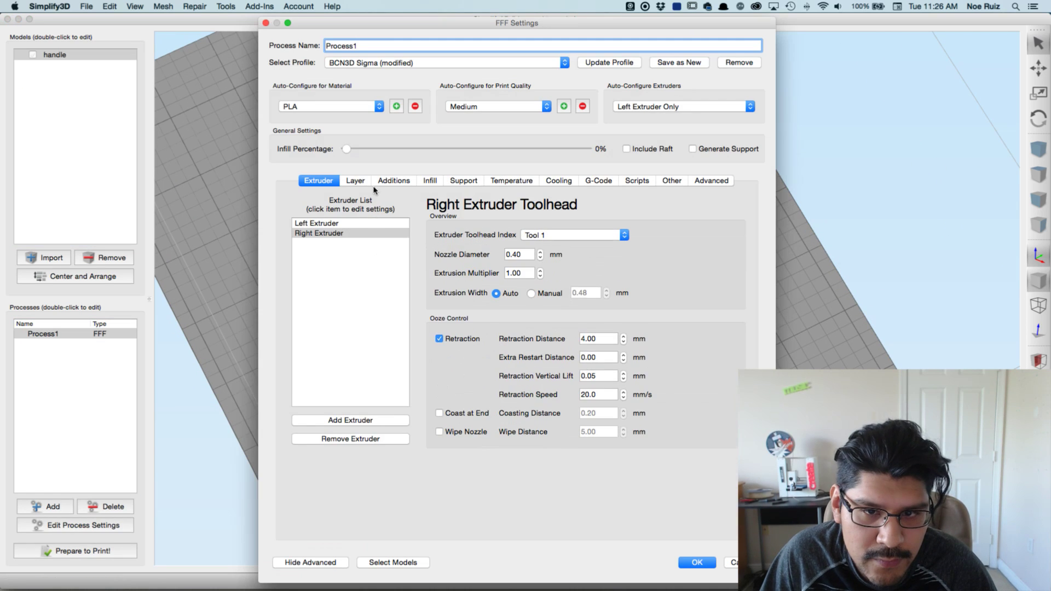
left_click(363, 182)
left_click(318, 180)
left_click(316, 223)
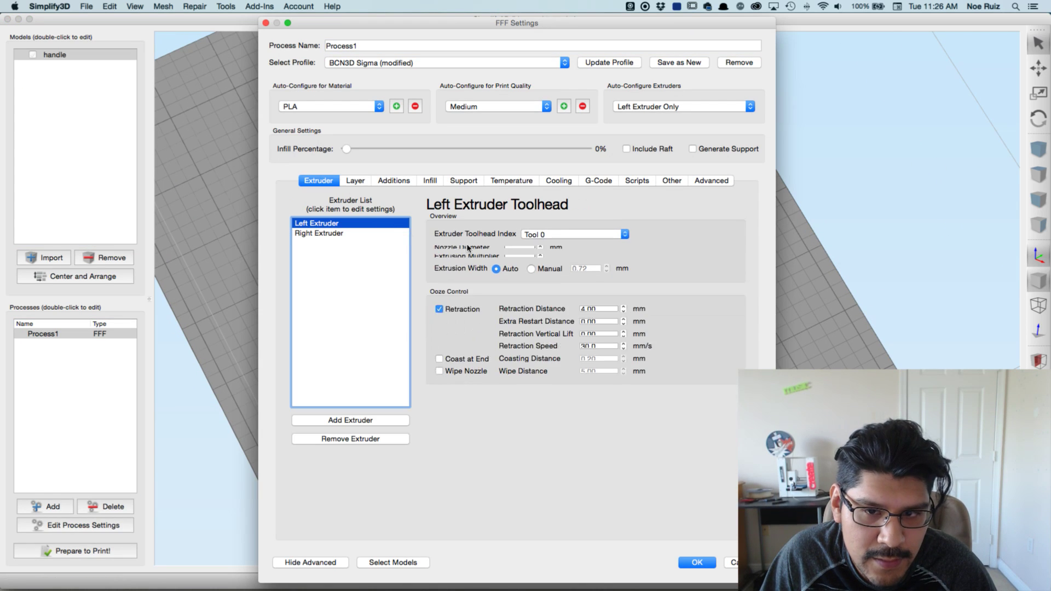
double_click(519, 255)
type("0.40")
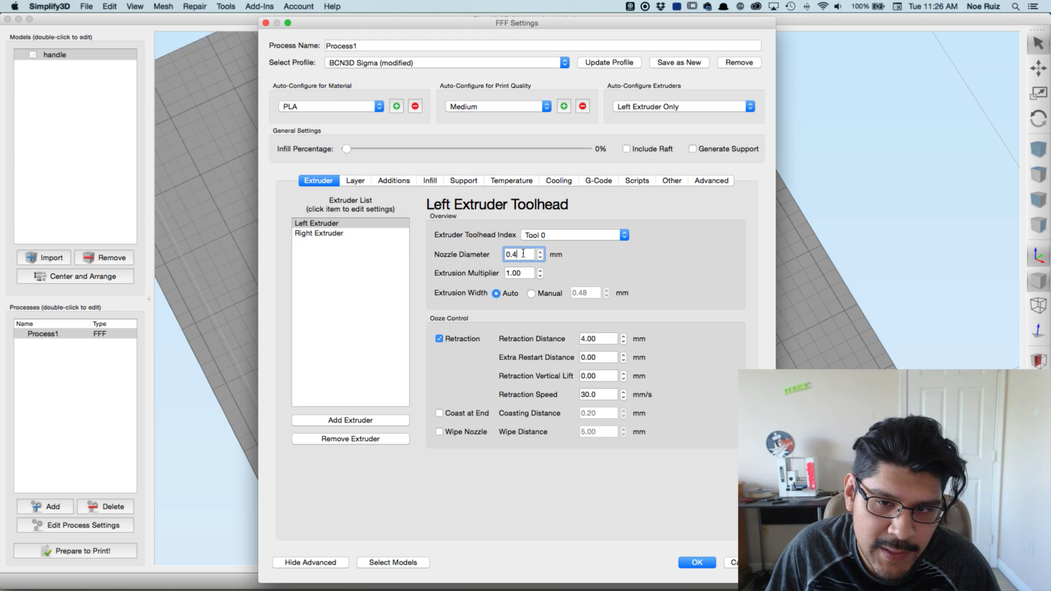
key("Tab")
left_click(353, 182)
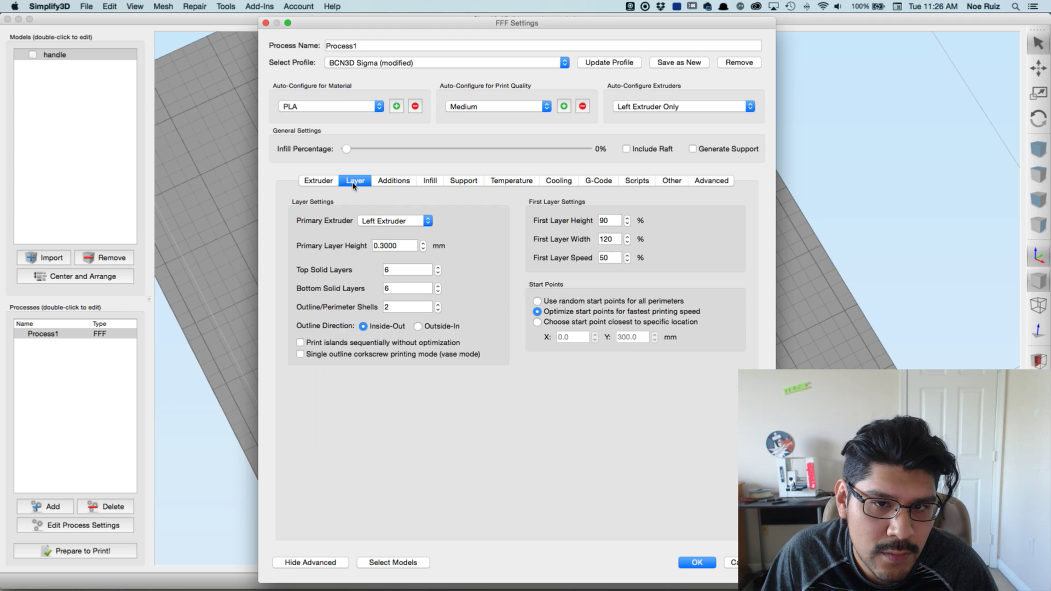
double_click(386, 246)
type("0.2")
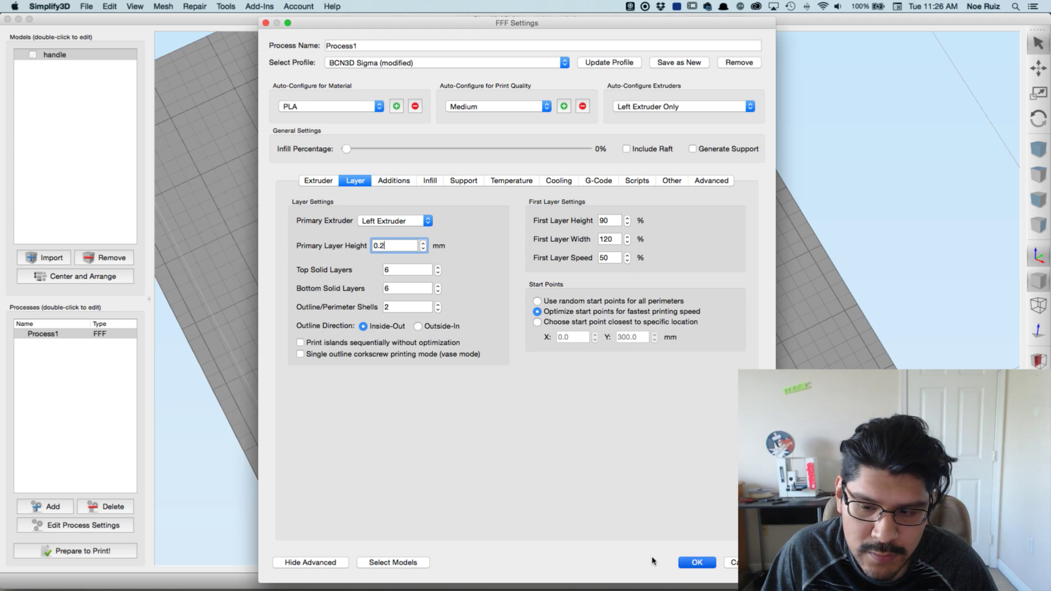
left_click(697, 562)
Step: Re-slice the handle and scrub the preview, now 3 hours 4 minutes and 46.98 g
left_click(50, 553)
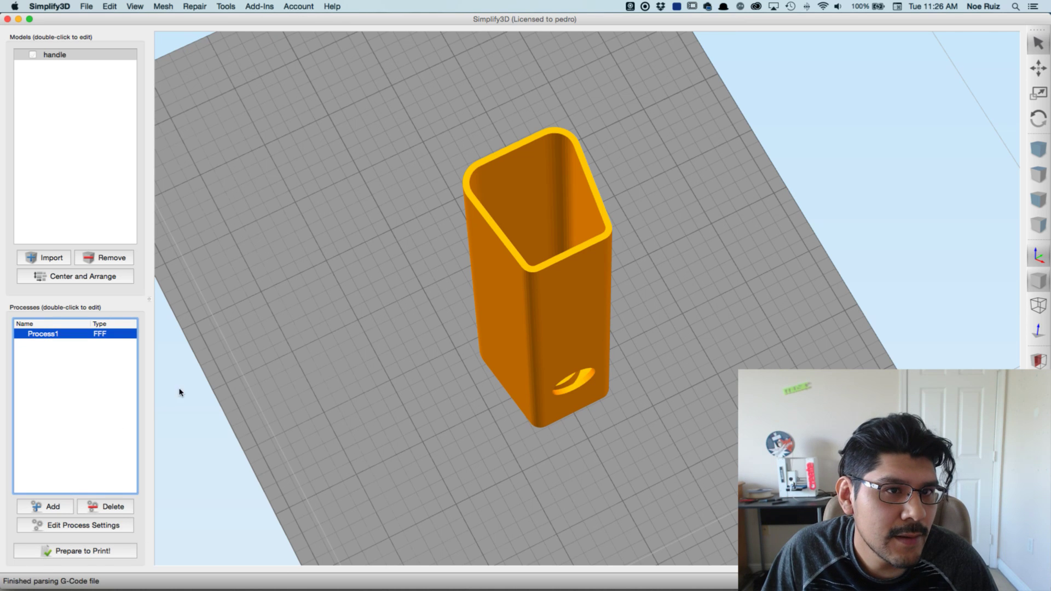
left_click_drag(350, 383, 417, 285)
scroll(417, 284, "down", 3)
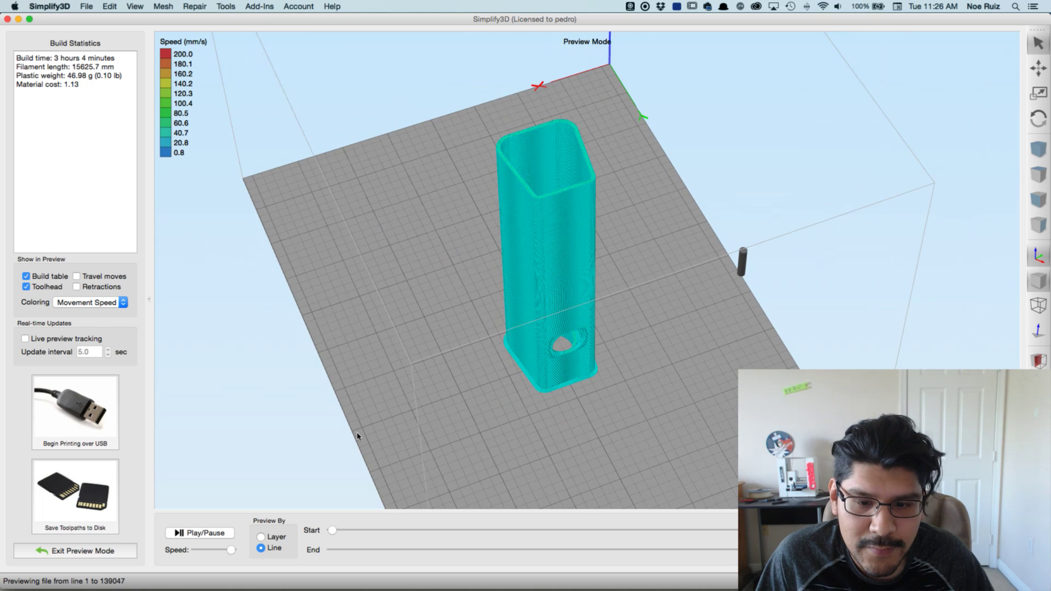
left_click_drag(331, 550, 766, 549)
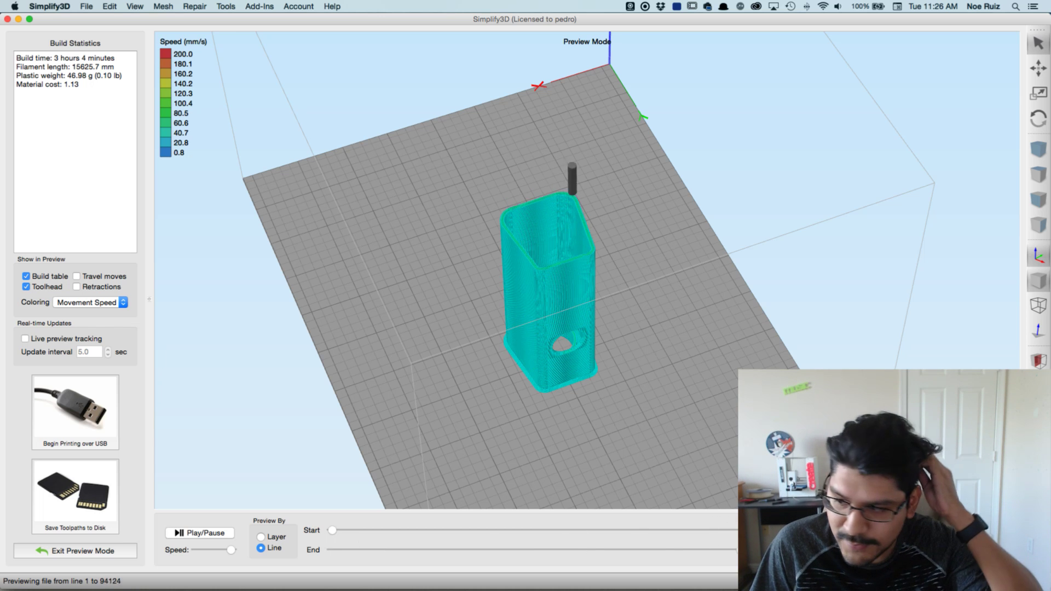
left_click_drag(1004, 550, 1018, 550)
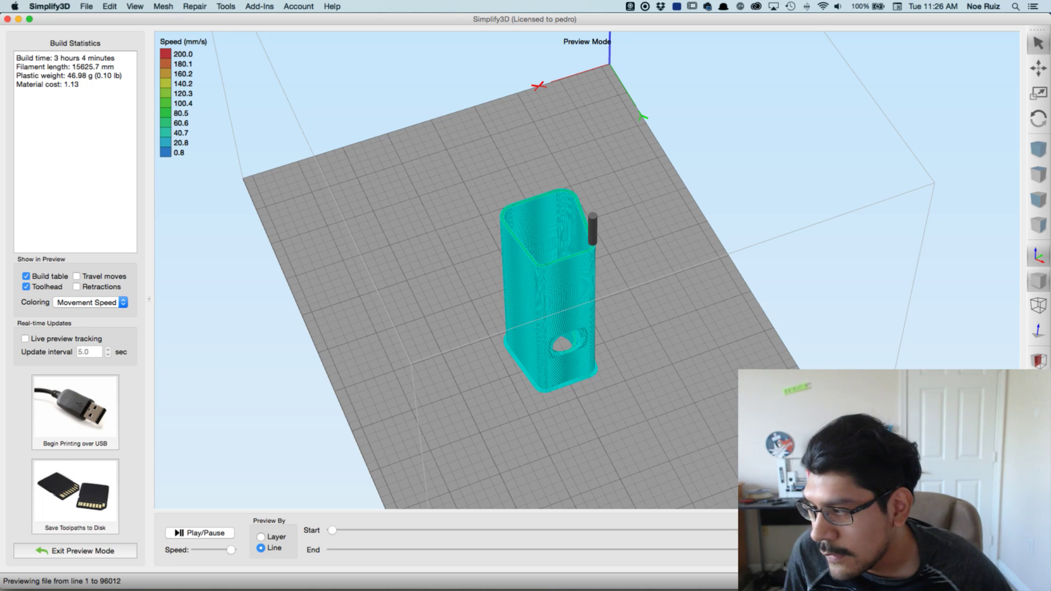
Step: Leave the preview, reopen Process1 and check the perimeter shells in the Layer settings
left_click(121, 552)
double_click(90, 332)
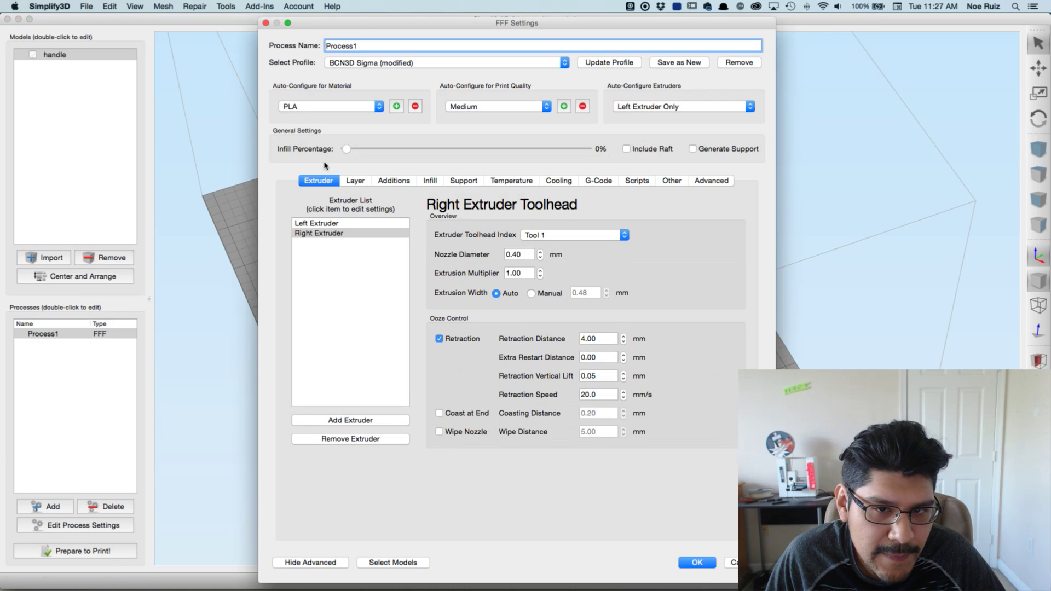
left_click(356, 181)
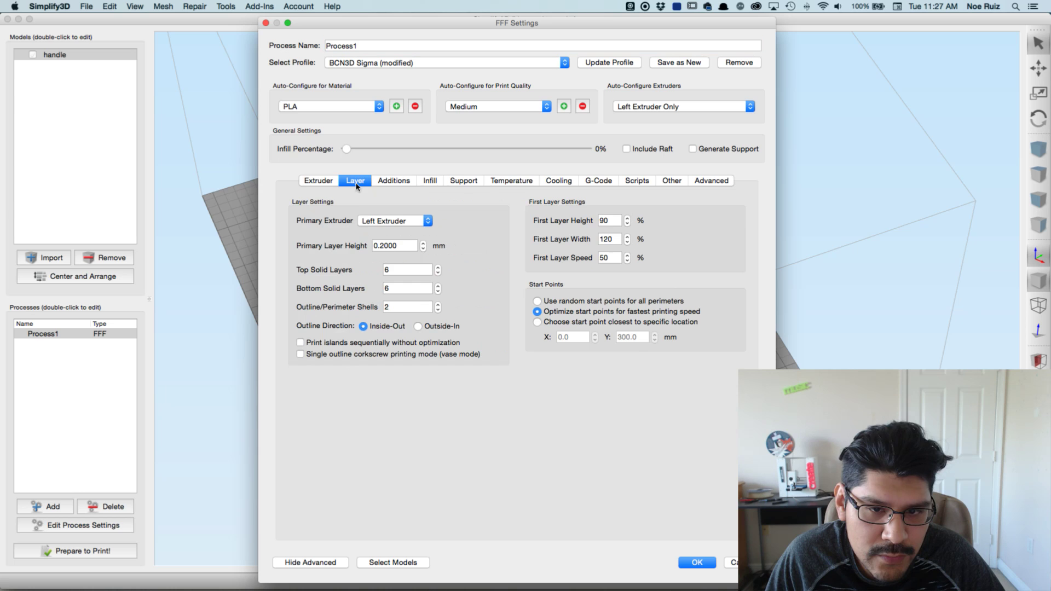
left_click(412, 305)
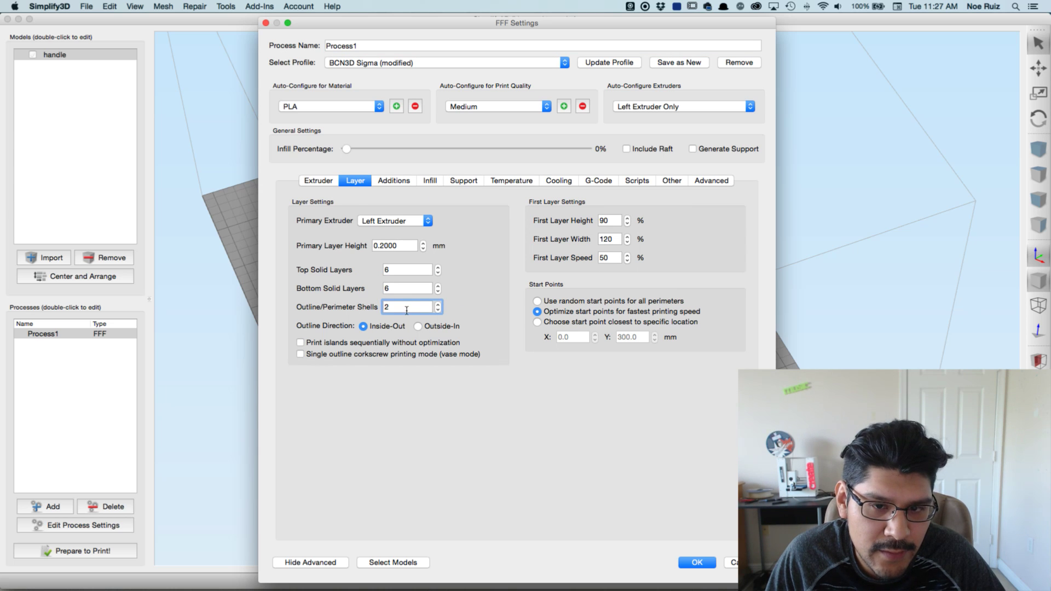
Step: Change the left extruder nozzle diameter to 0.6 mm and review the 6 top solid layers
left_click(329, 180)
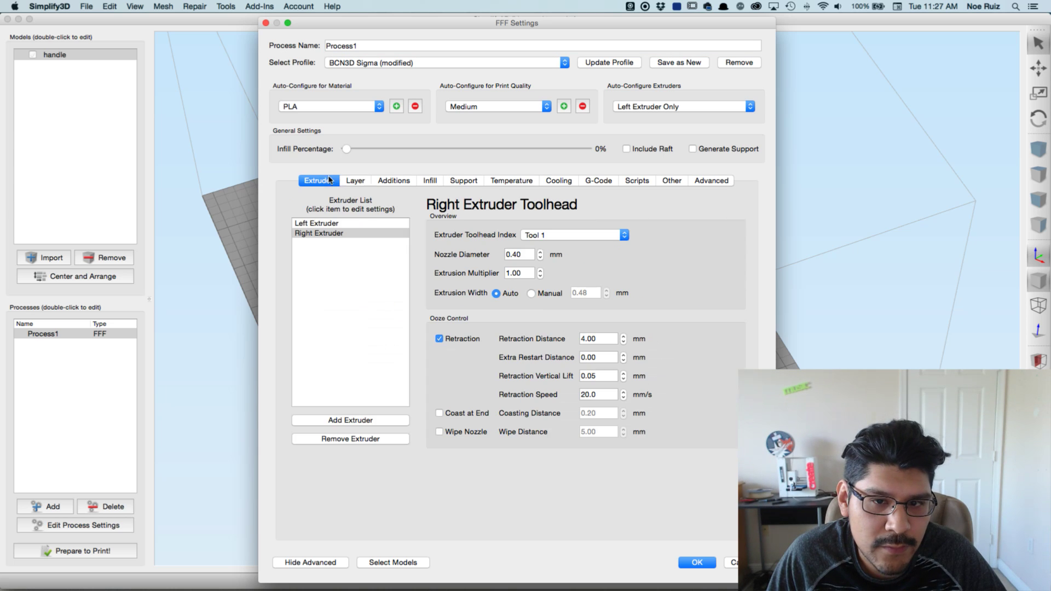
left_click(365, 224)
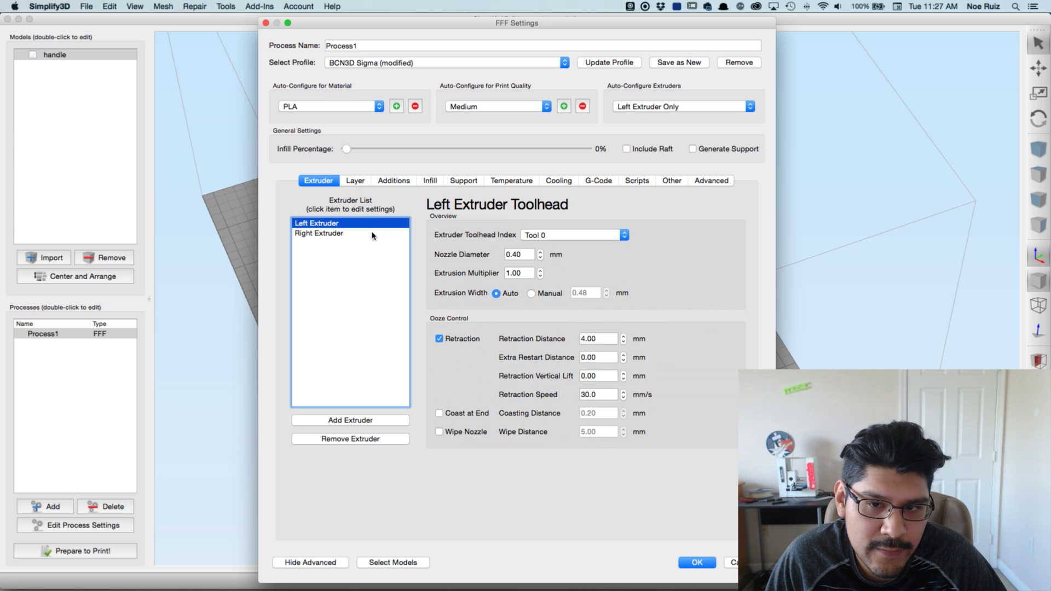
double_click(519, 256)
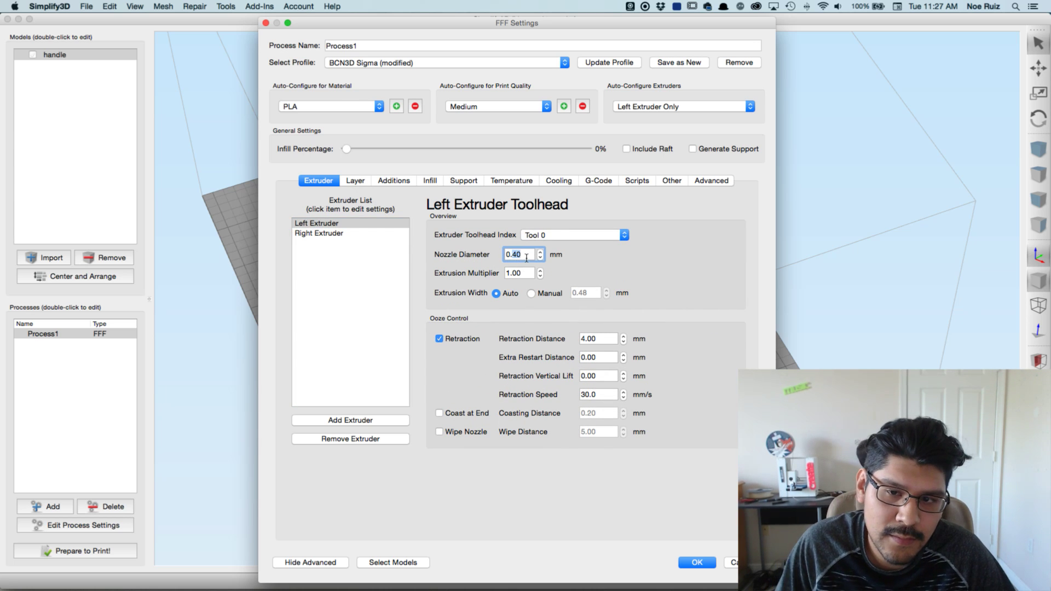
type("0.6")
left_click(521, 273)
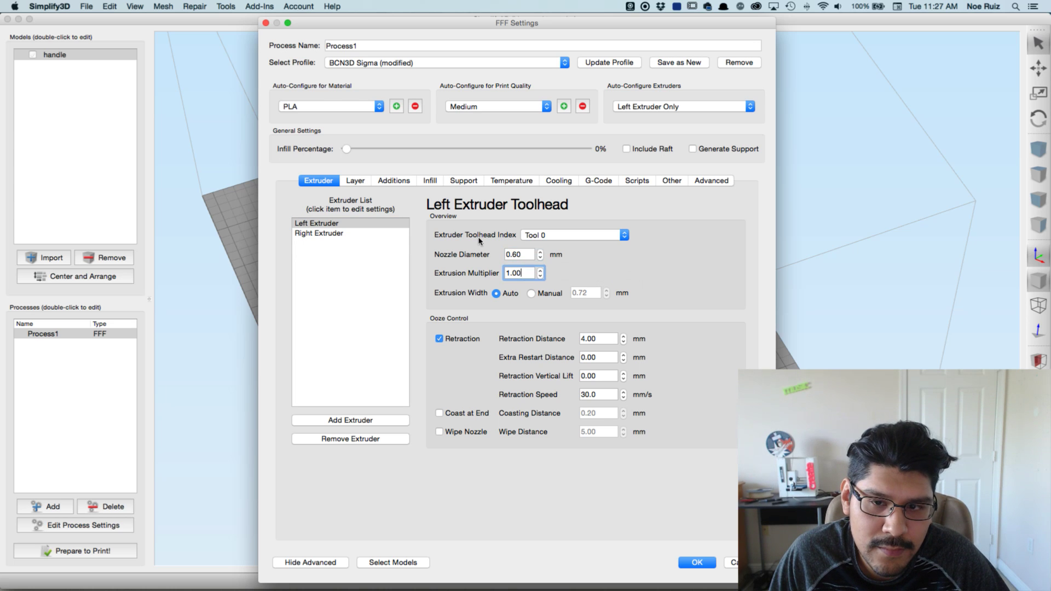
left_click(346, 181)
left_click(403, 269)
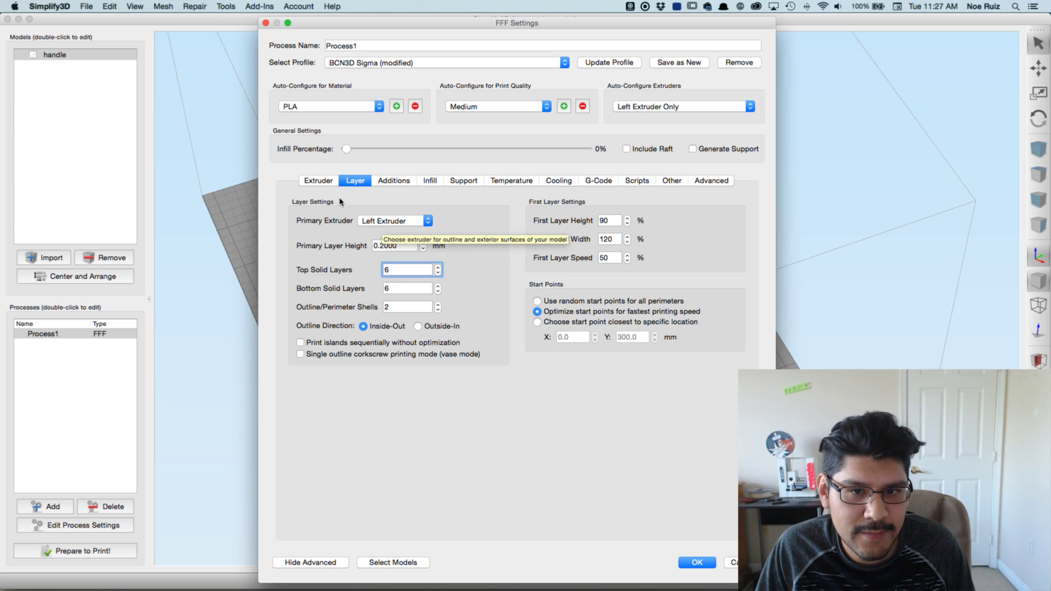
Step: Confirm the FFF Settings with OK and briefly bring up the macOS app switcher
left_click(697, 562)
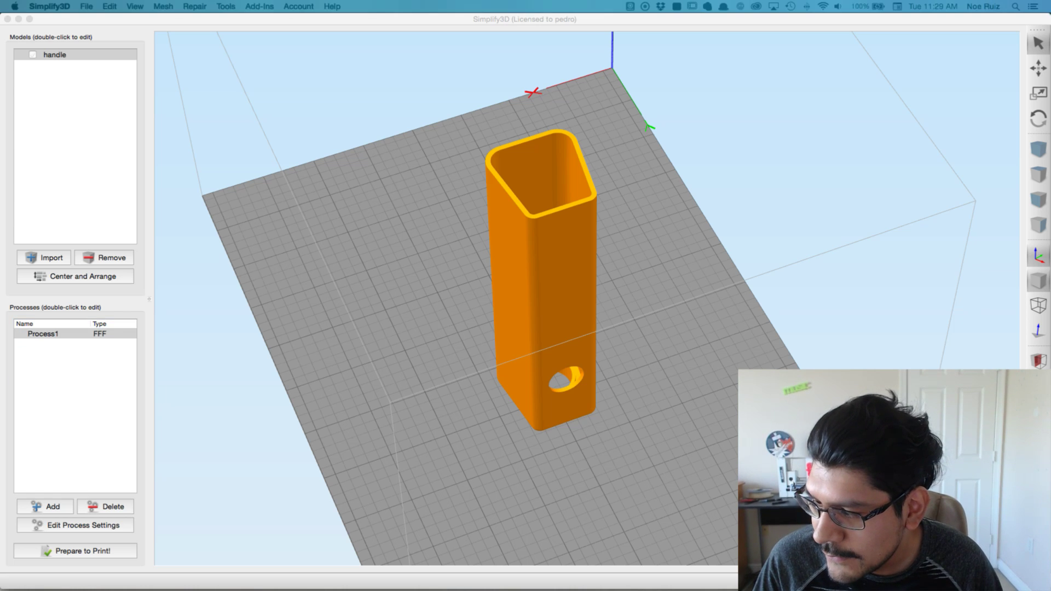
key("super+Tab")
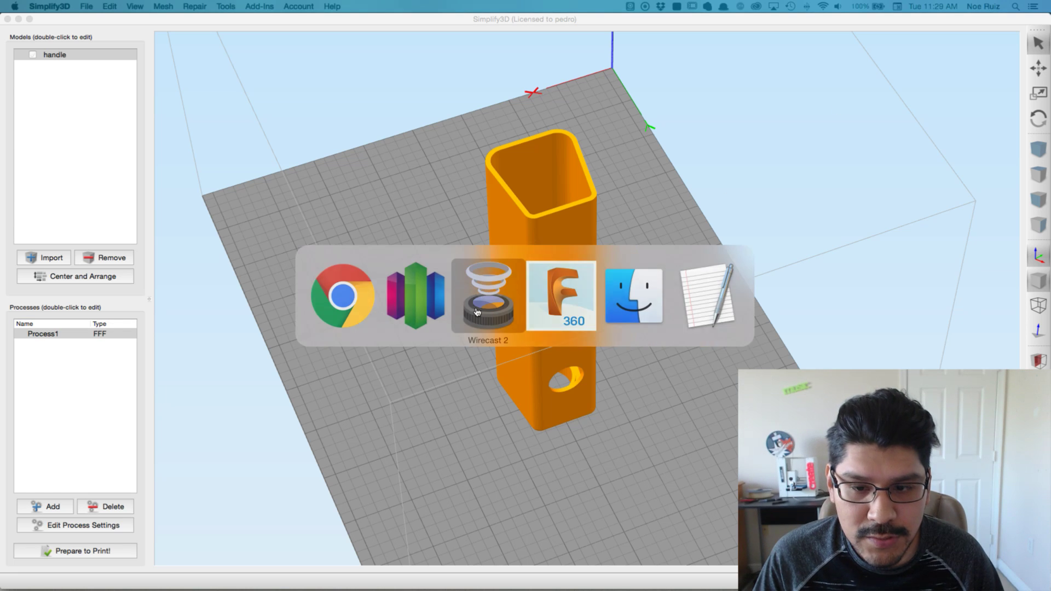